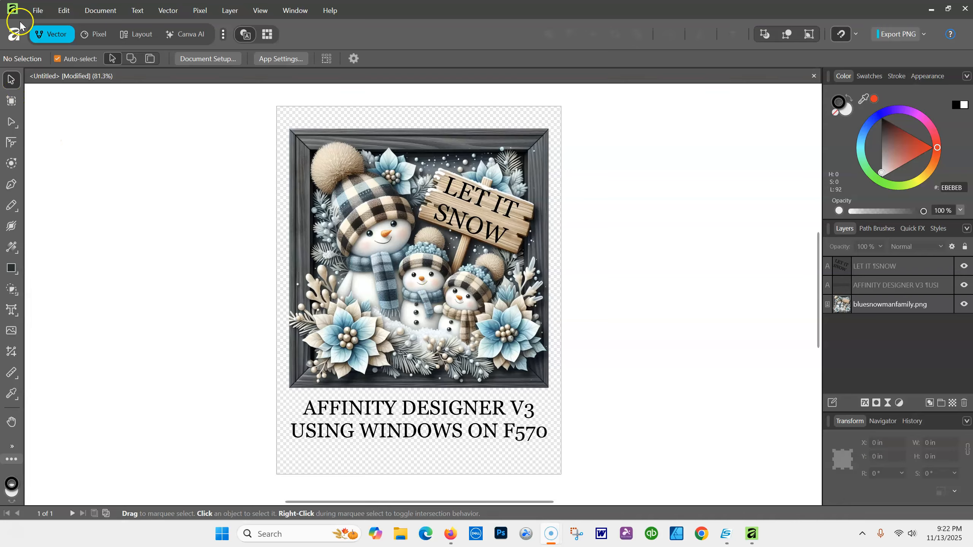
Open Affinity's Settings dialog from the Edit menu, landing on the General page
left_click(37, 12)
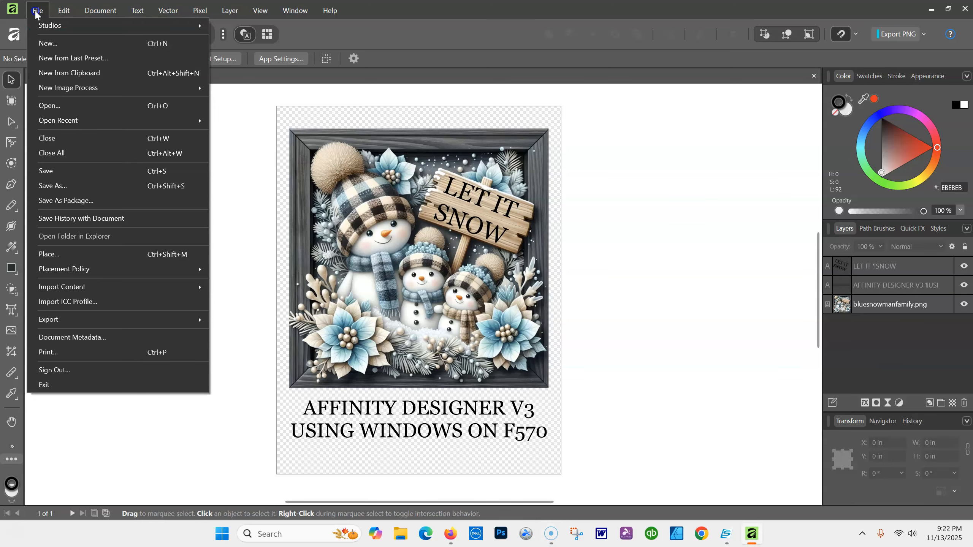
mouse_move(65, 15)
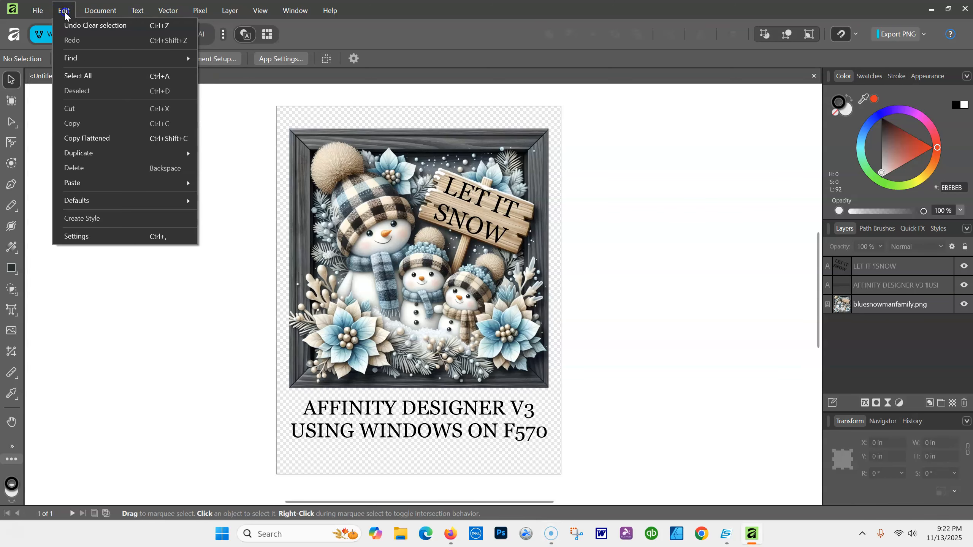
left_click(85, 243)
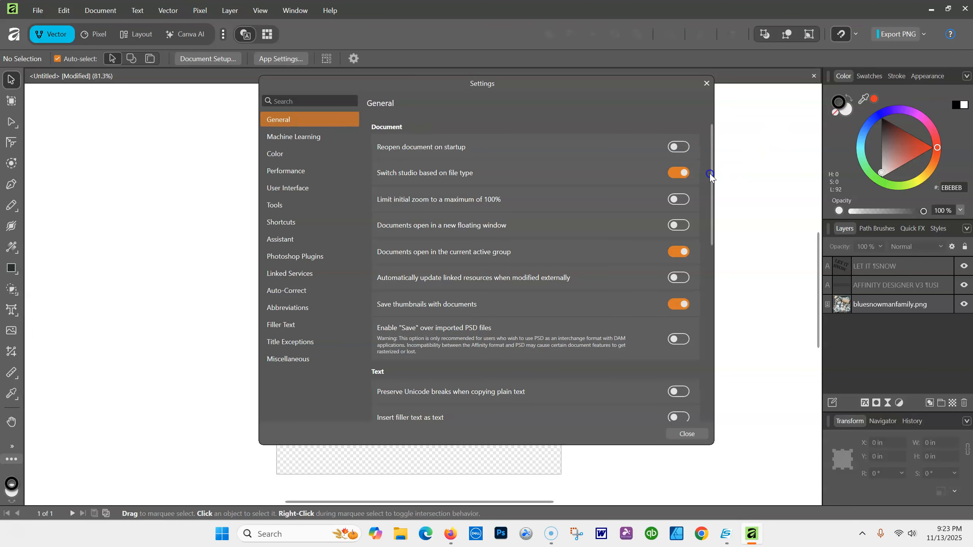
left_click_drag(710, 175, 720, 127)
left_click(457, 176)
left_click(534, 283)
left_click(673, 278)
left_click(424, 292)
On the User Interface page, reposition the dialog and try the canvas and artboard gray levels
left_click(302, 188)
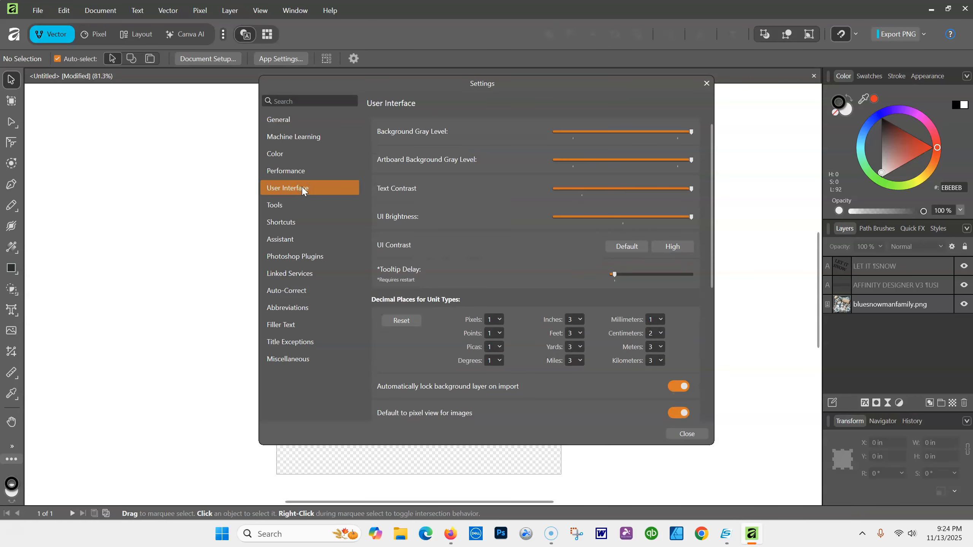
left_click_drag(396, 82, 366, 109)
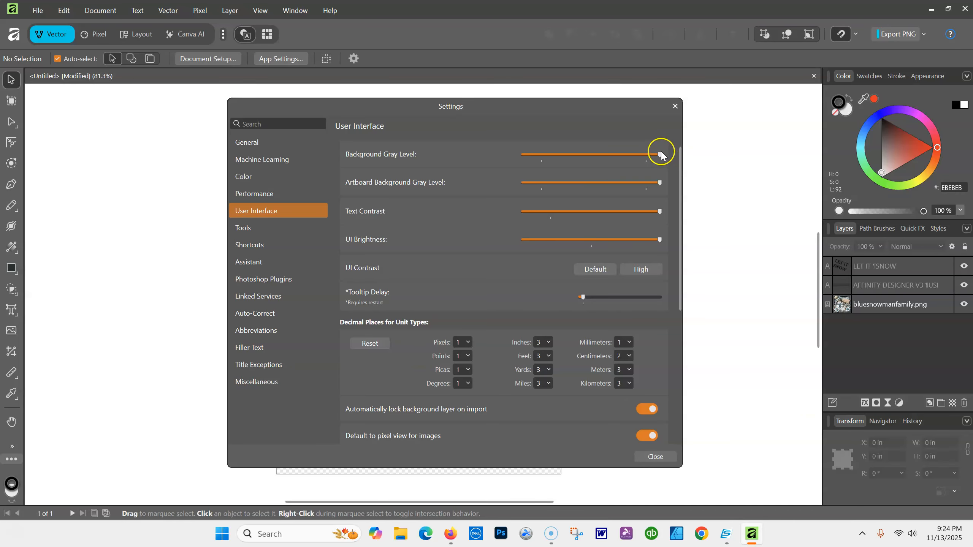
mouse_move(660, 155)
left_mouse_down()
mouse_move(523, 158)
mouse_move(665, 158)
left_mouse_up()
mouse_move(659, 184)
left_mouse_down()
mouse_move(534, 183)
mouse_move(675, 183)
mouse_move(517, 187)
mouse_move(641, 183)
left_mouse_up()
Try lowering Text Contrast and UI Brightness, then return both to maximum
left_click_drag(661, 213, 700, 221)
left_click_drag(659, 239, 518, 240)
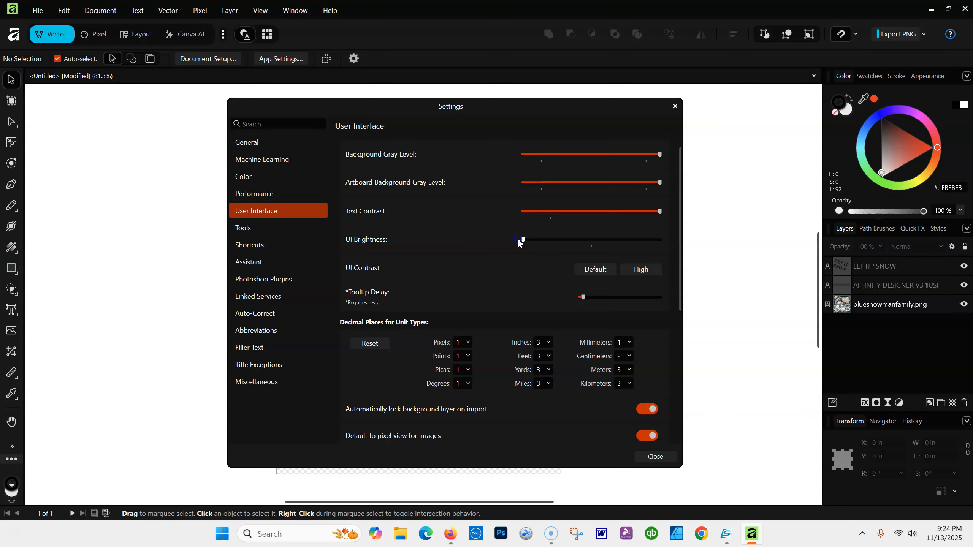
left_click_drag(549, 239, 717, 237)
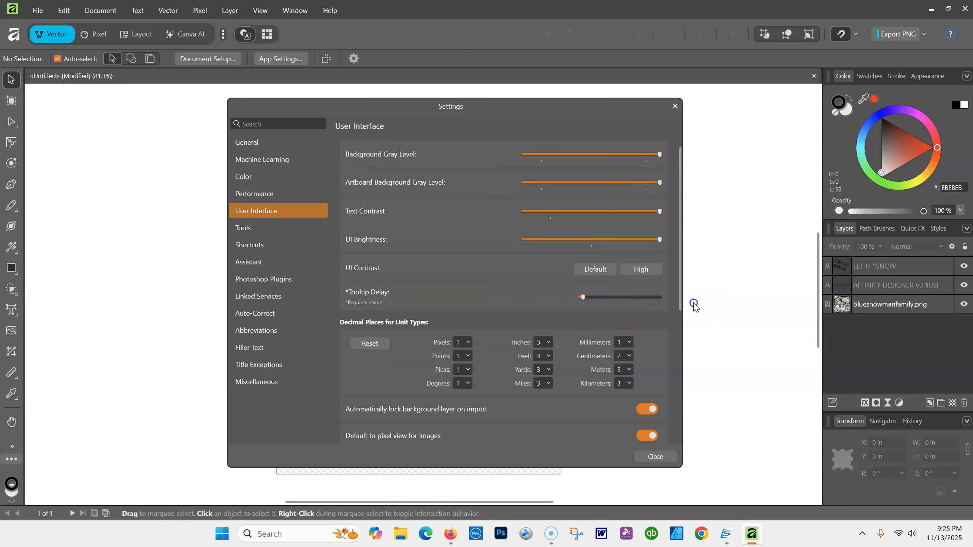
left_click_drag(679, 282, 682, 340)
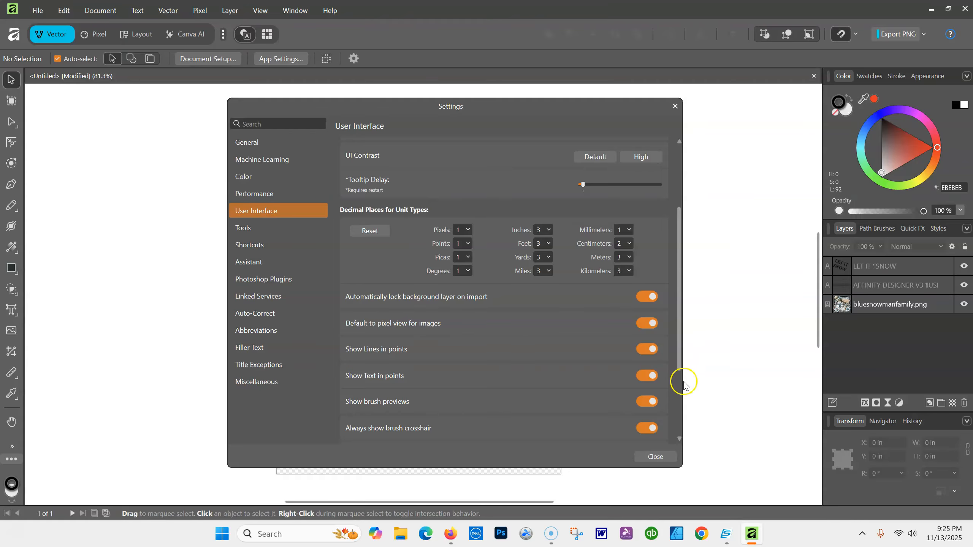
left_click_drag(681, 359, 680, 458)
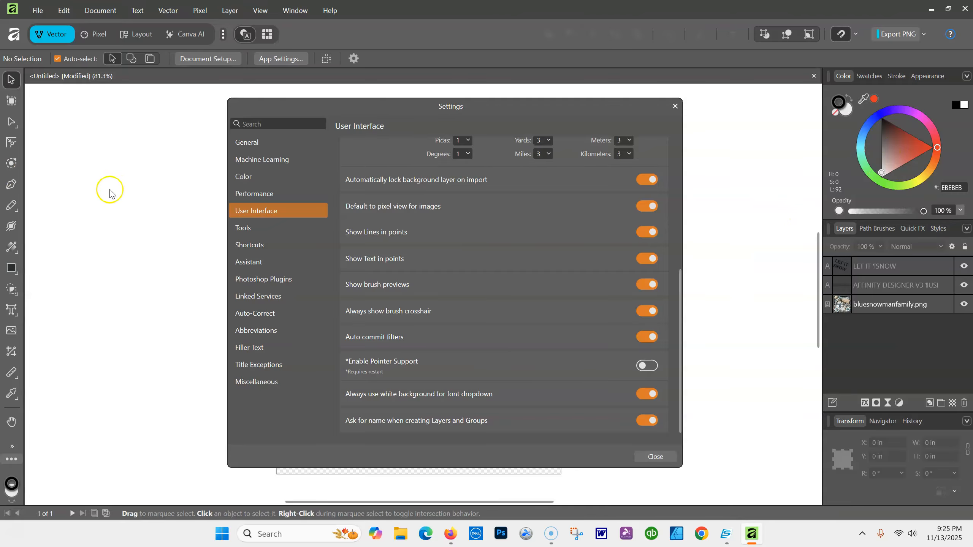
Keep sRGB IEC61966-2.1 for RGB and its Linear version for 32bit RGB, then check the CMYK profiles
left_click(243, 181)
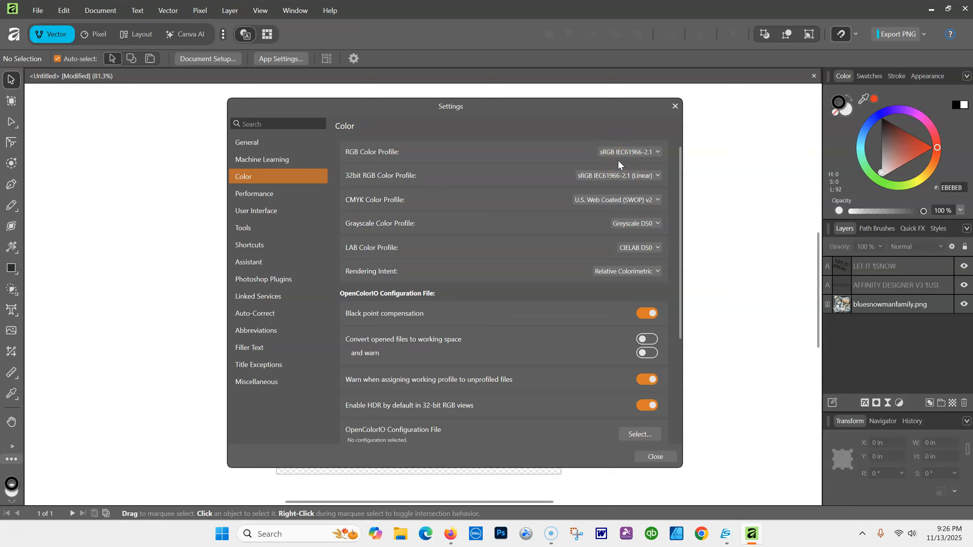
left_click(657, 152)
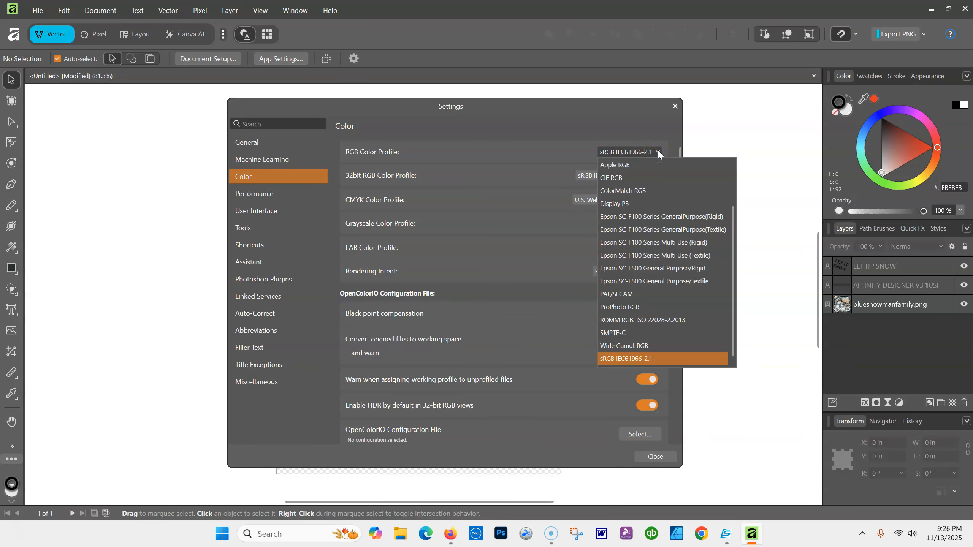
left_click(619, 360)
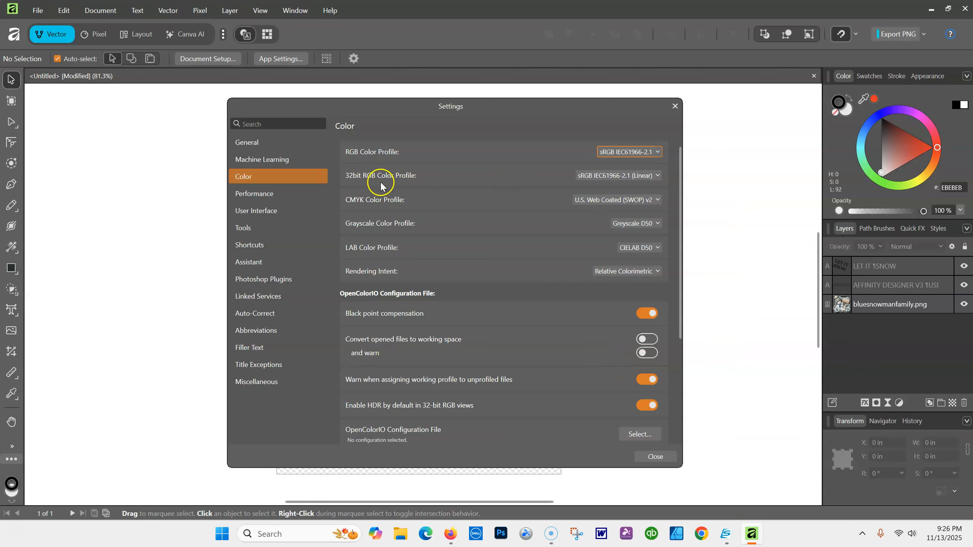
left_click(657, 174)
left_click(601, 341)
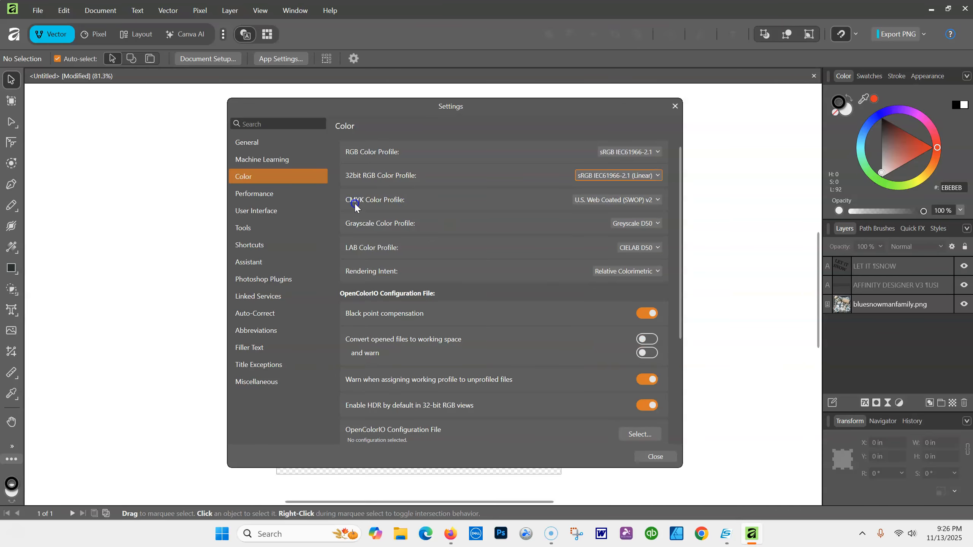
left_click(628, 203)
left_click(611, 206)
left_click(655, 272)
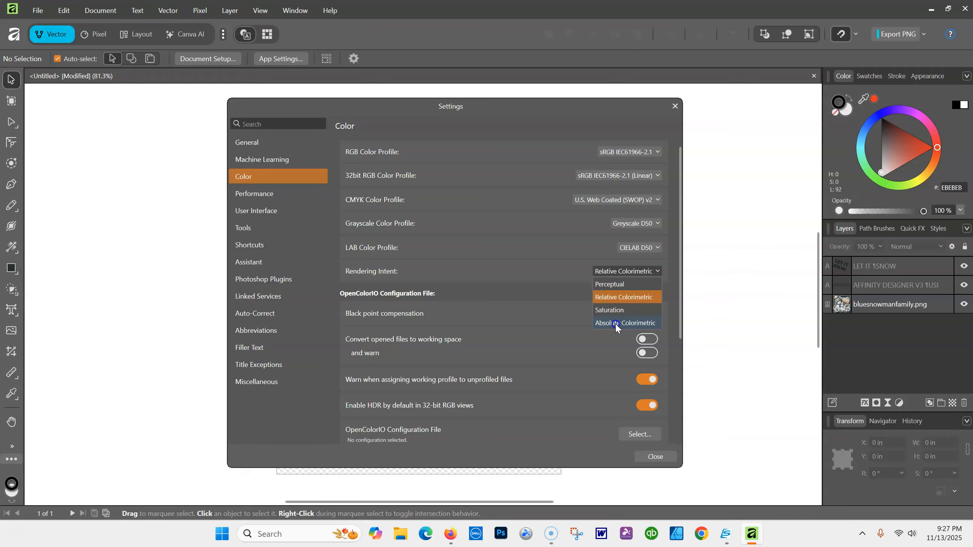
left_click(637, 270)
left_click(615, 274)
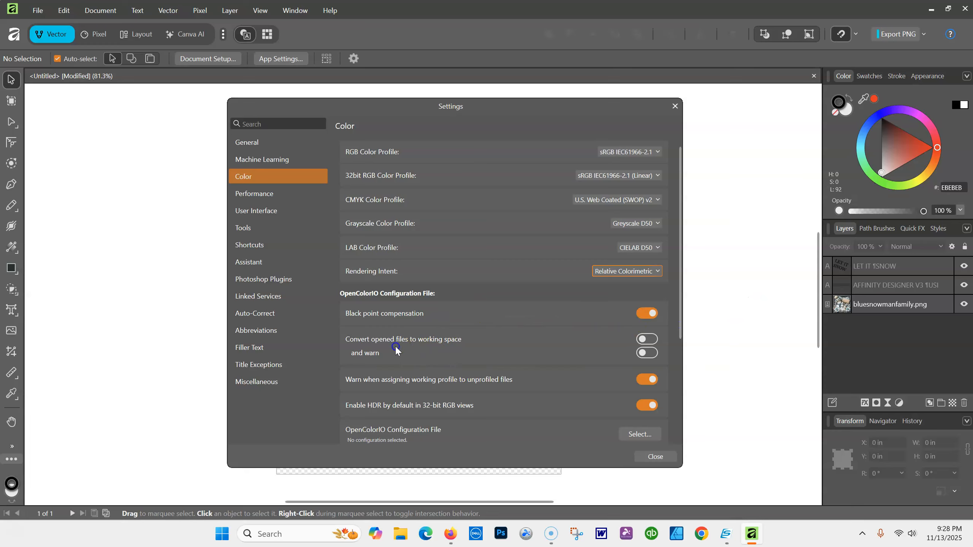
Scroll the Color preferences to the bottom to review the OpenColorIO and EXR alpha options
left_click(380, 344)
left_click(454, 344)
left_click(615, 360)
left_click(526, 419)
left_click(401, 406)
left_click(682, 325)
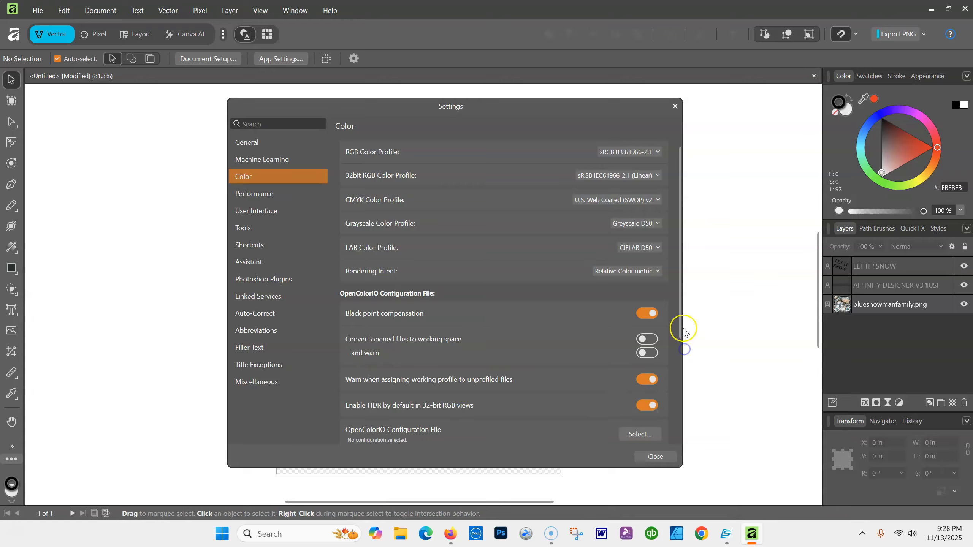
left_click_drag(682, 325, 680, 410)
left_click(354, 325)
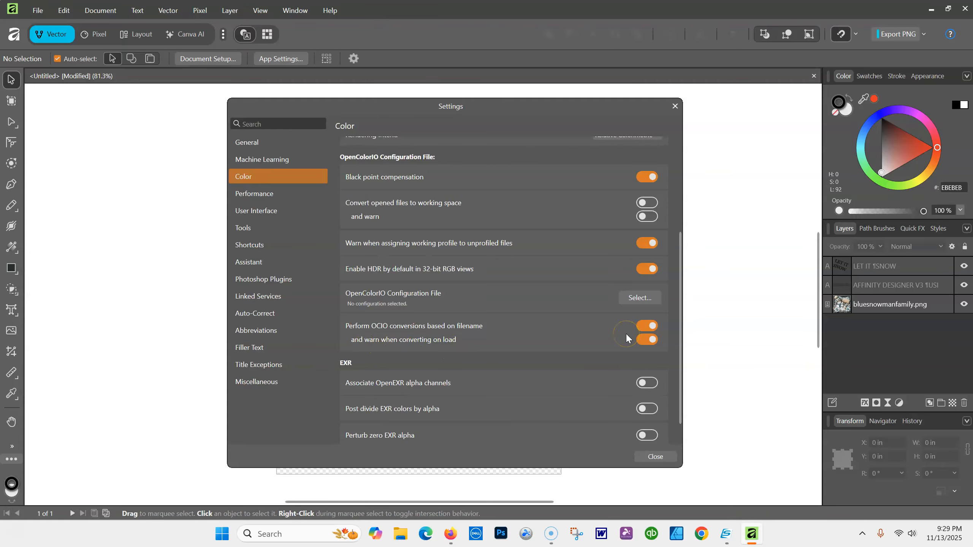
left_click_drag(680, 333, 675, 382)
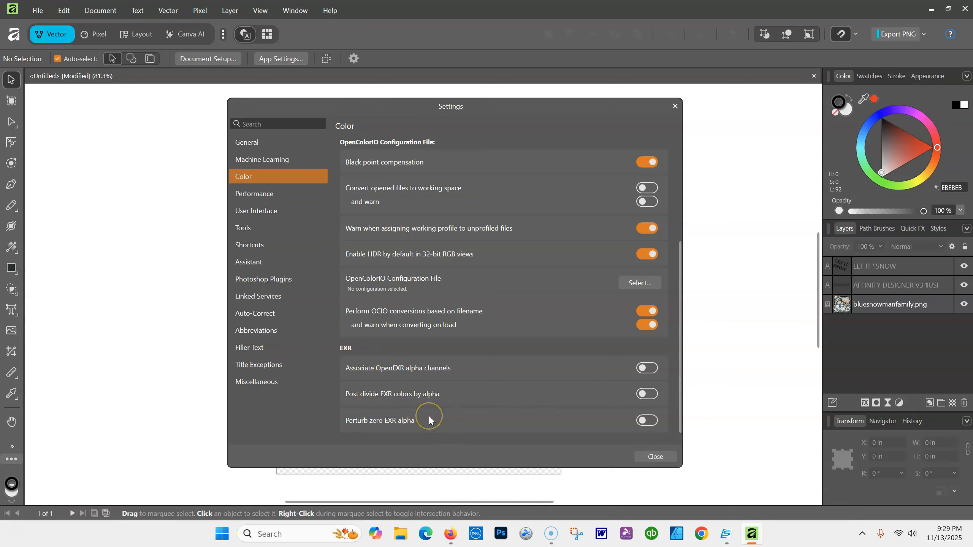
On the Performance page, keep Bilinear (Best Quality) view quality and leave the recovery interval unchanged
left_click(247, 194)
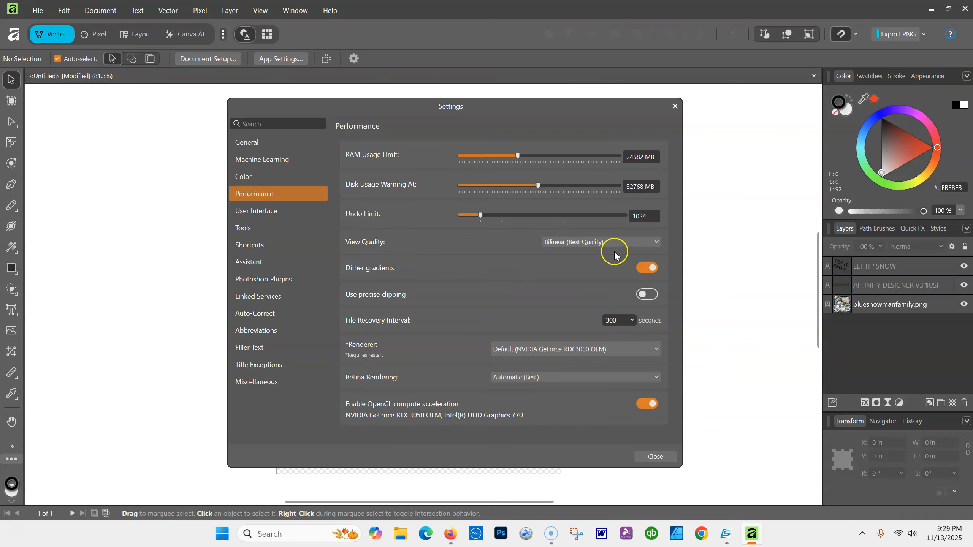
left_click(655, 240)
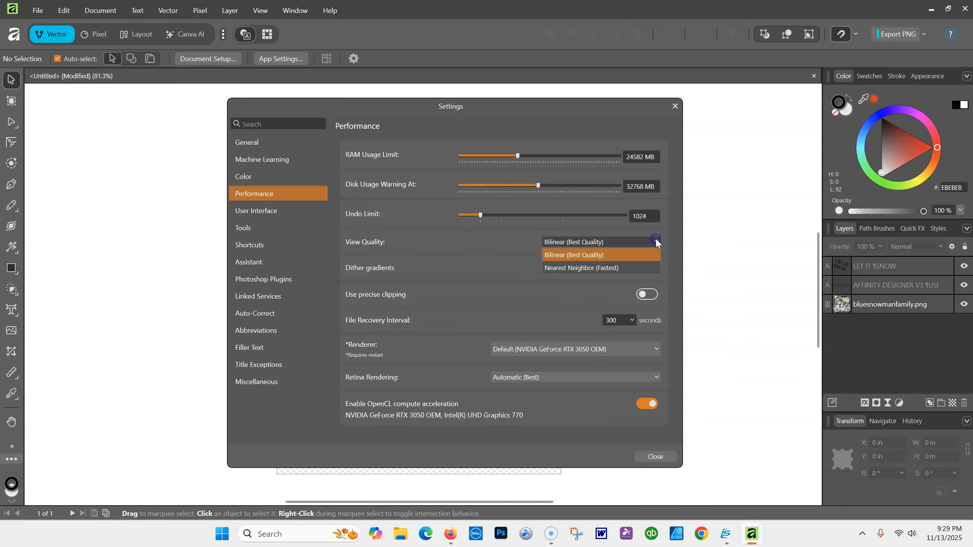
left_click(580, 255)
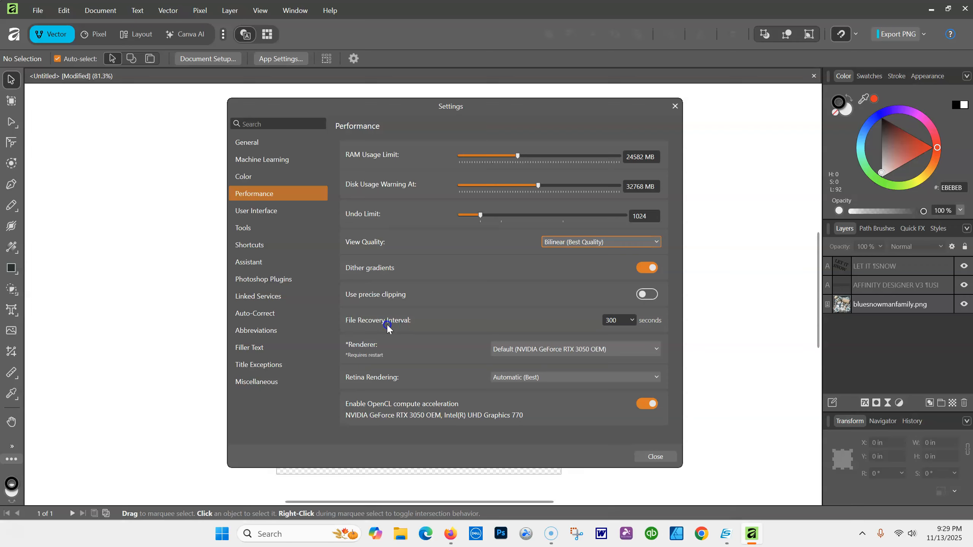
left_click(631, 320)
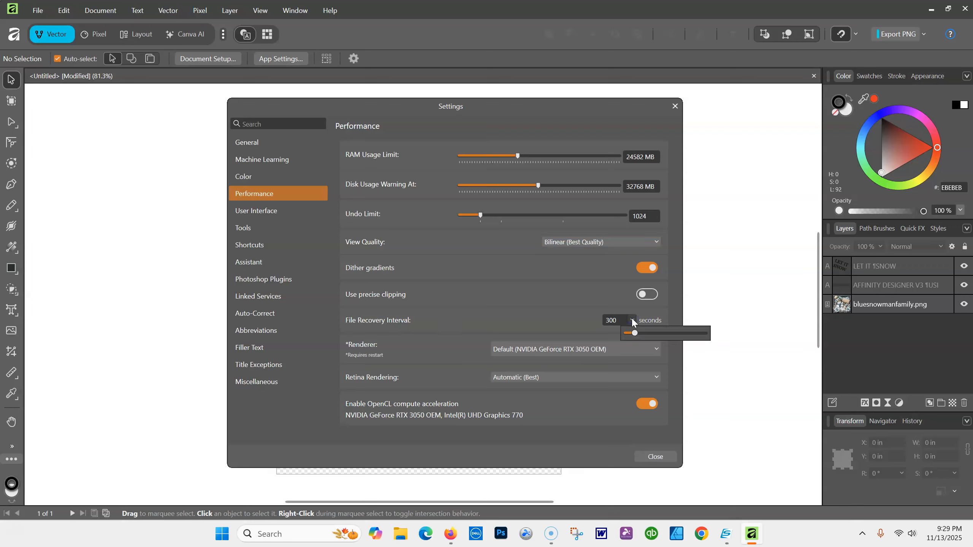
left_click(567, 321)
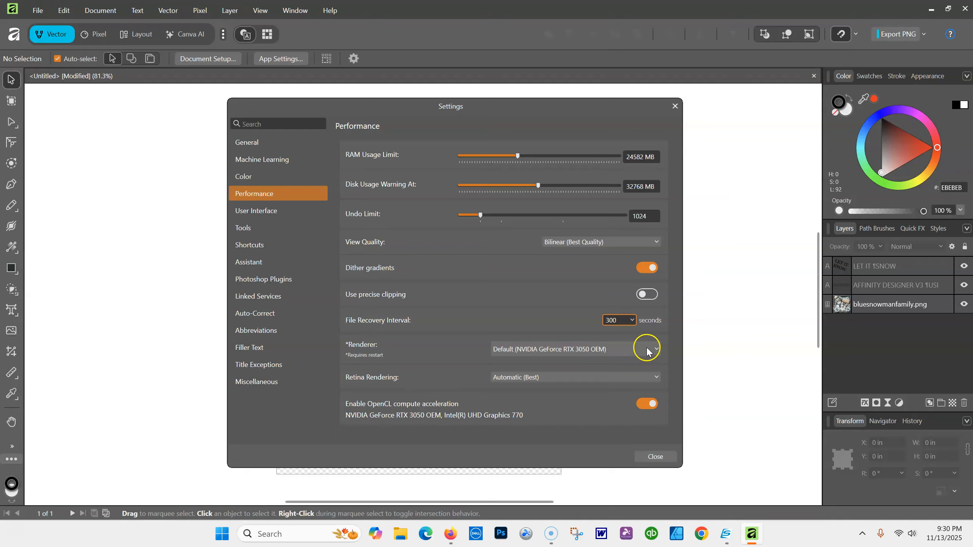
Keep the default NVIDIA renderer and Automatic (Best) retina rendering
left_click(655, 350)
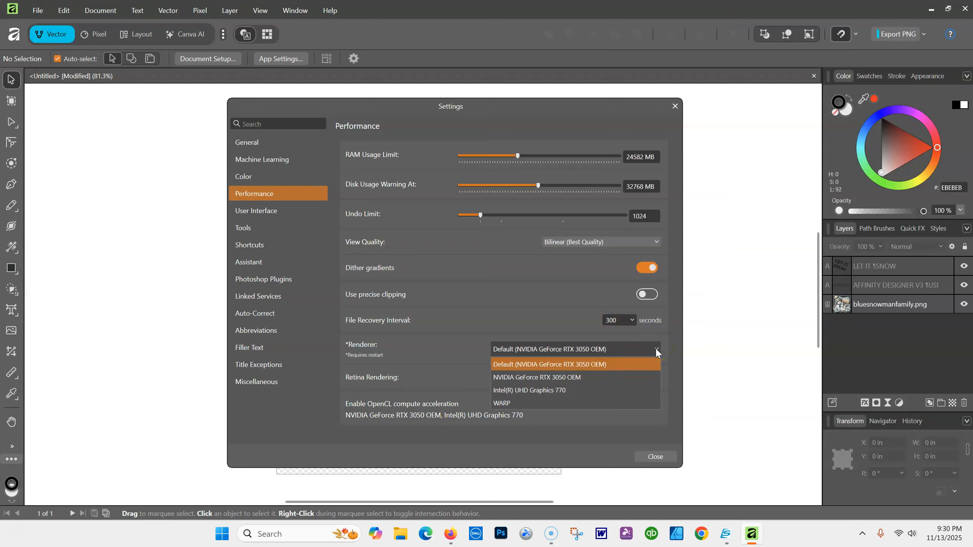
left_click(532, 364)
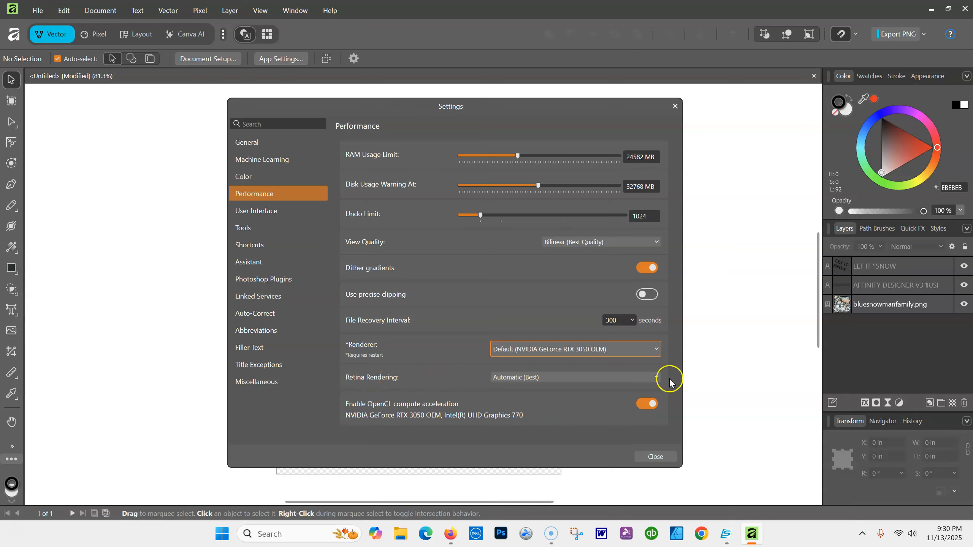
left_click(656, 376)
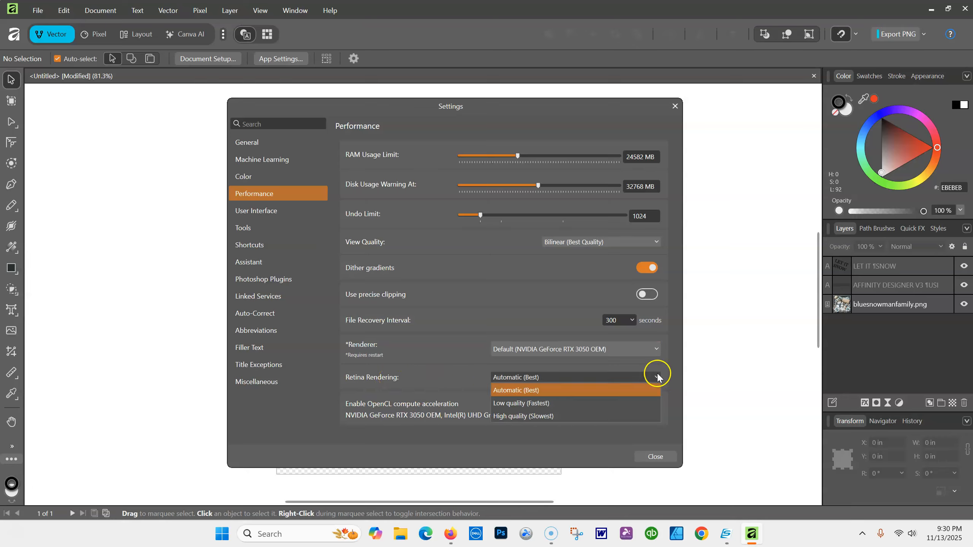
left_click(527, 390)
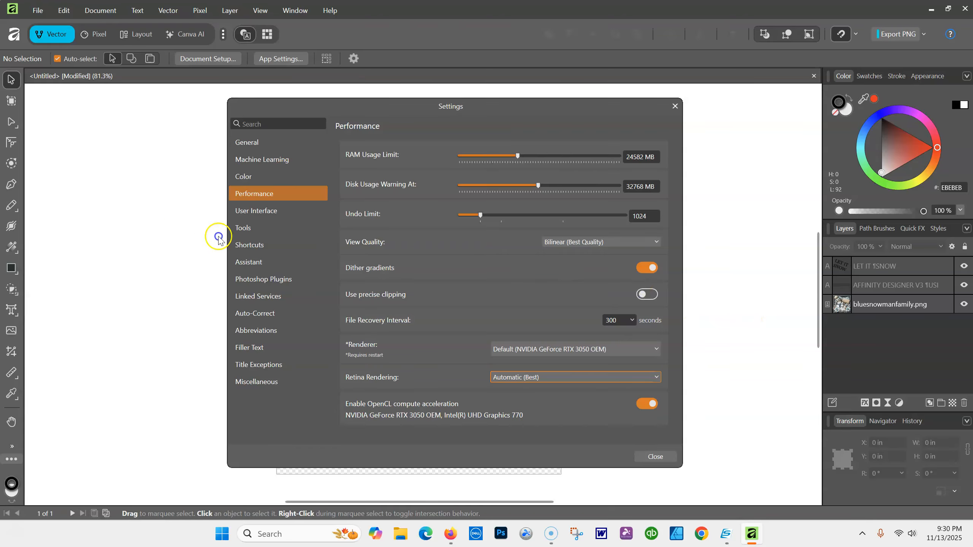
Move from the User Interface page to the Tools preferences page
left_click(260, 212)
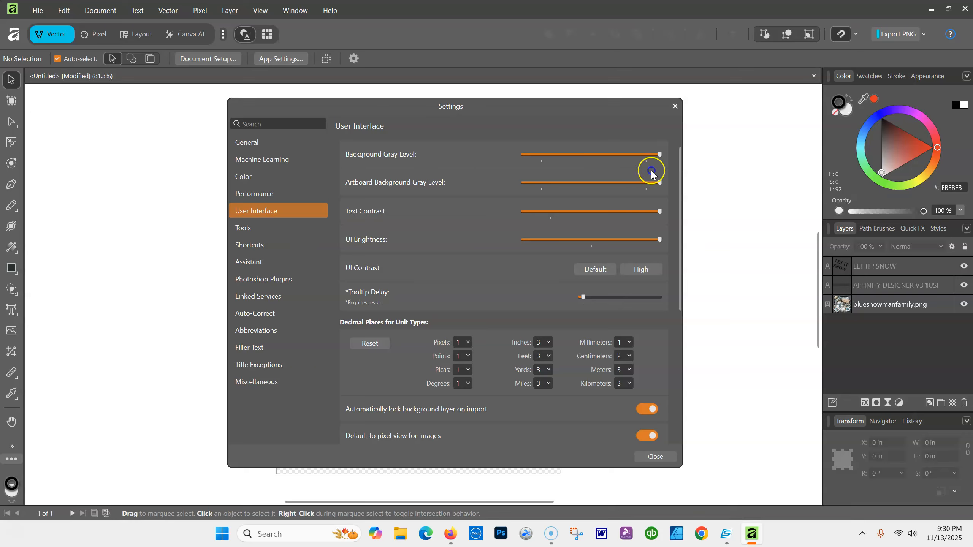
left_click(243, 230)
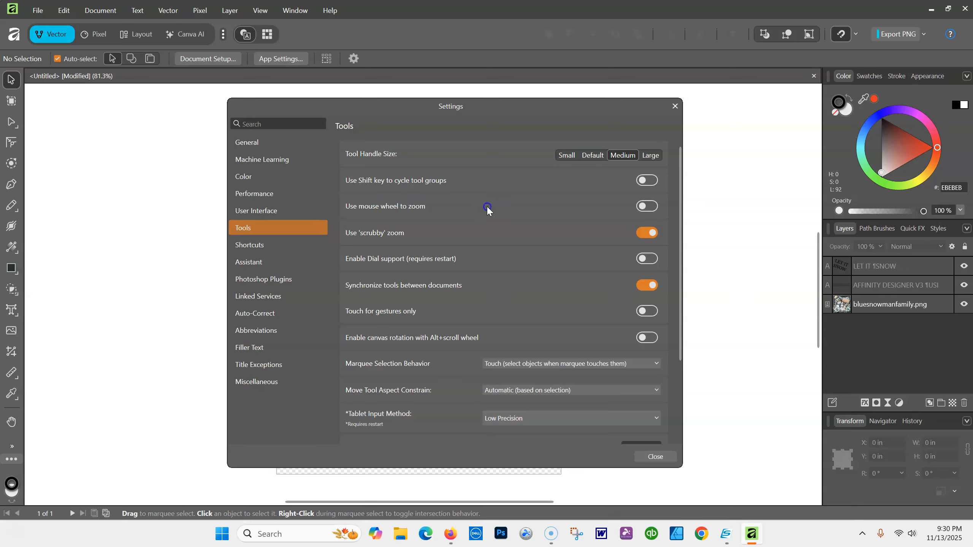
Set the nudge distance units to Inches, giving 0.01 in and 0.104 in nudges
left_click(499, 265)
left_click(421, 285)
left_click(449, 340)
left_click(578, 339)
left_click(549, 336)
scroll(443, 344, "down", 3)
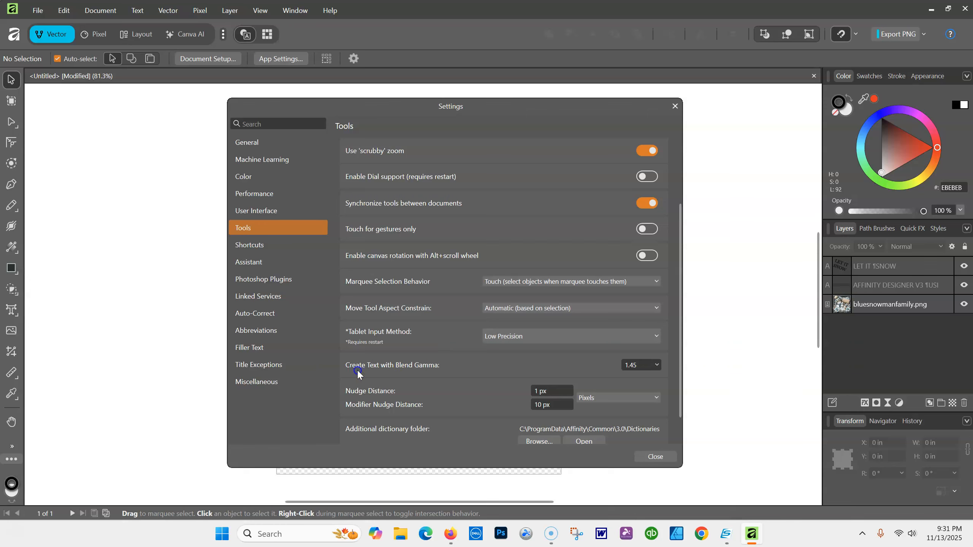
scroll(398, 366, "down", 1)
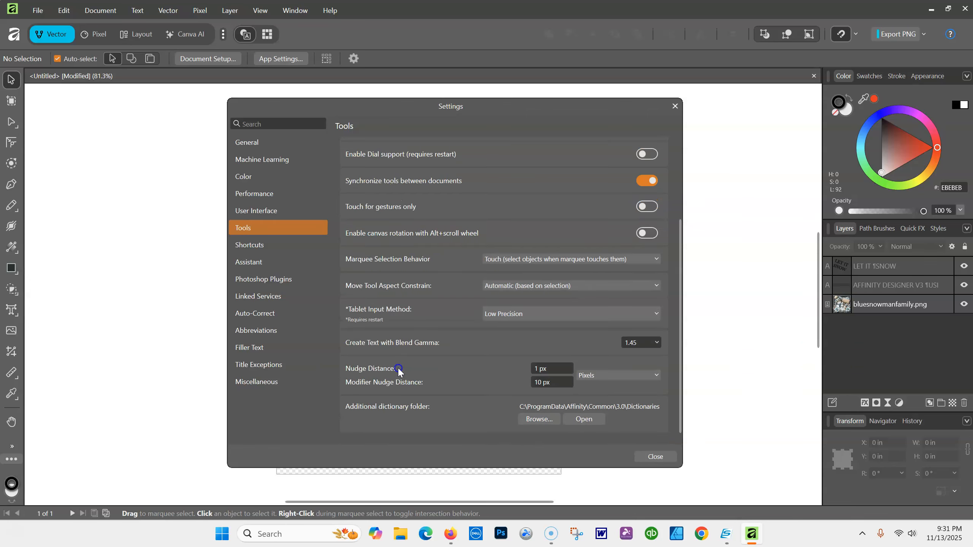
left_click(653, 376)
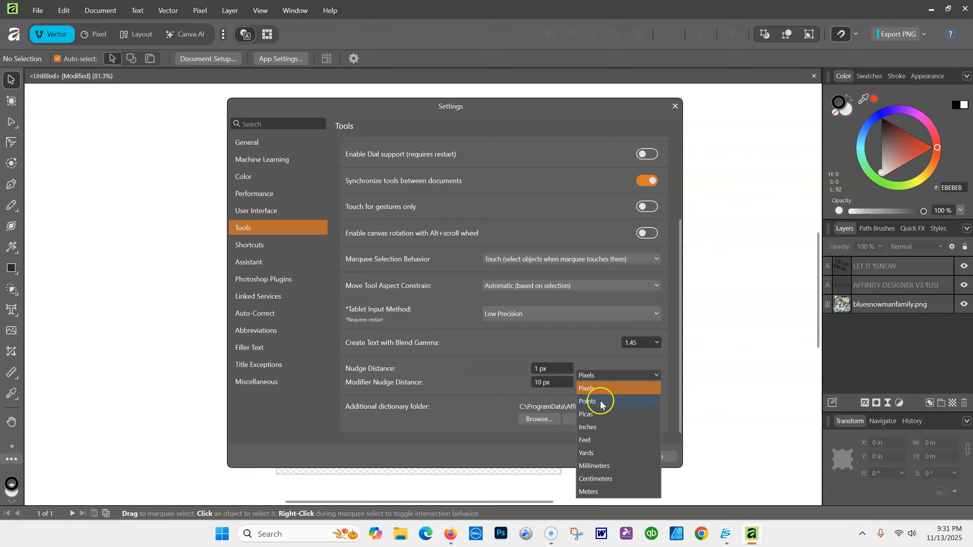
left_click(589, 428)
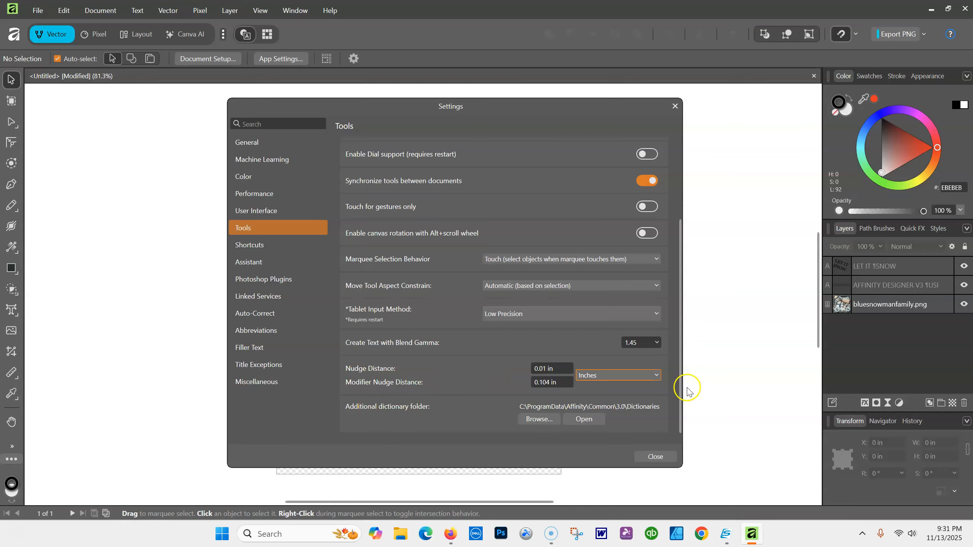
left_click(251, 246)
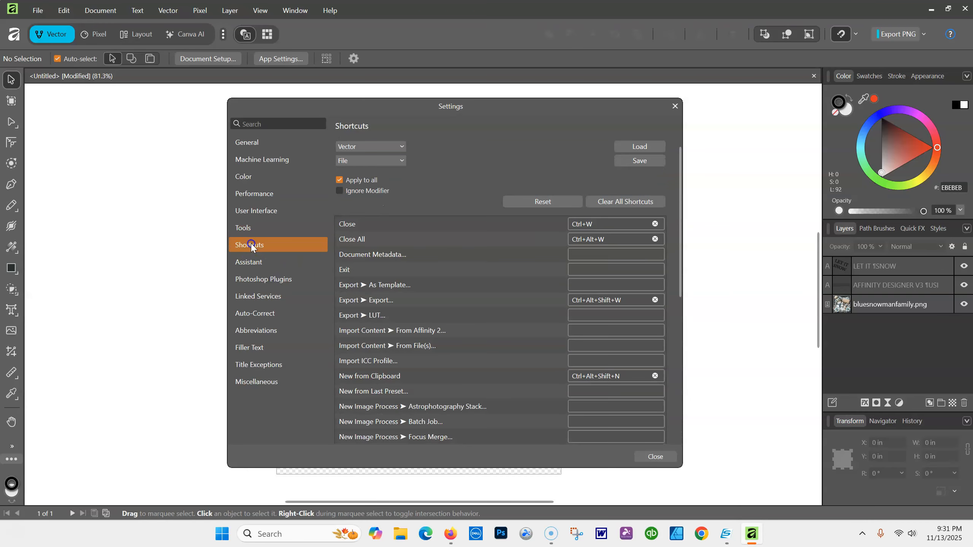
Browse the Photoshop Plugins, Auto-Correct, Abbreviations, Filler Text, Title Exceptions, Miscellaneous and Color pages, ending on User Interface
left_click(263, 281)
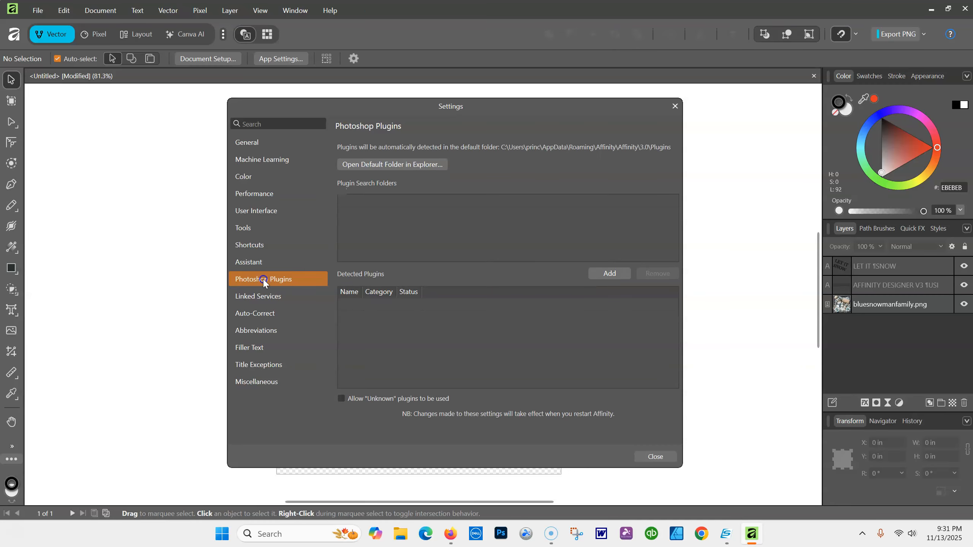
left_click(266, 313)
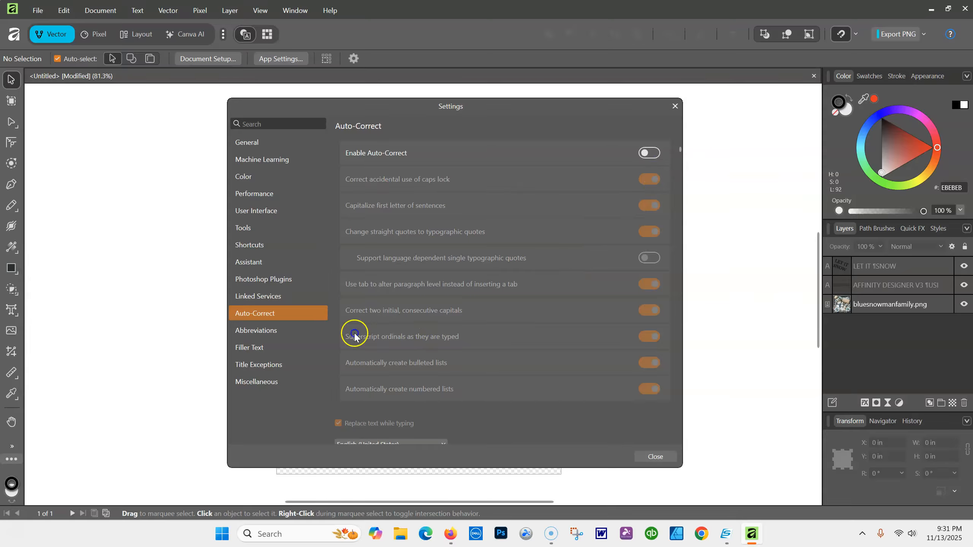
left_click(246, 329)
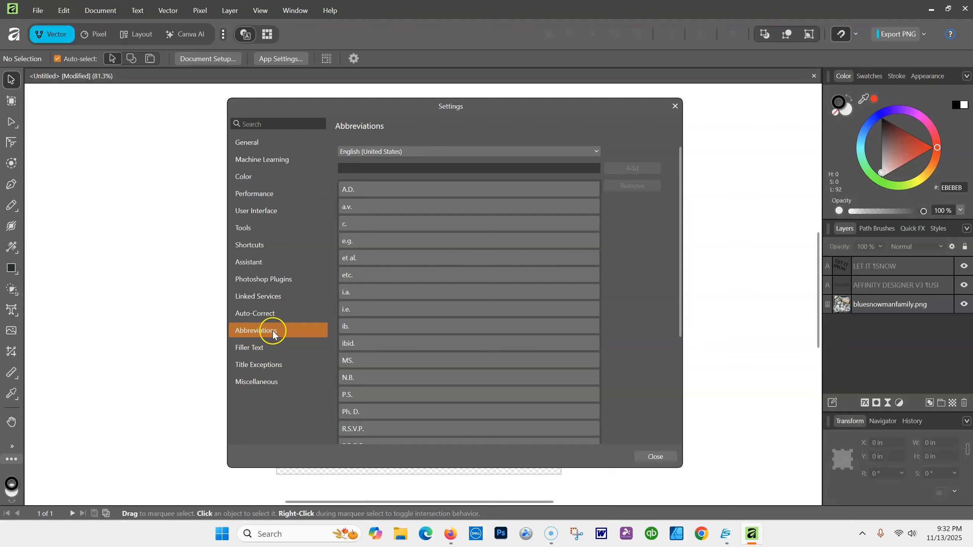
left_click(258, 350)
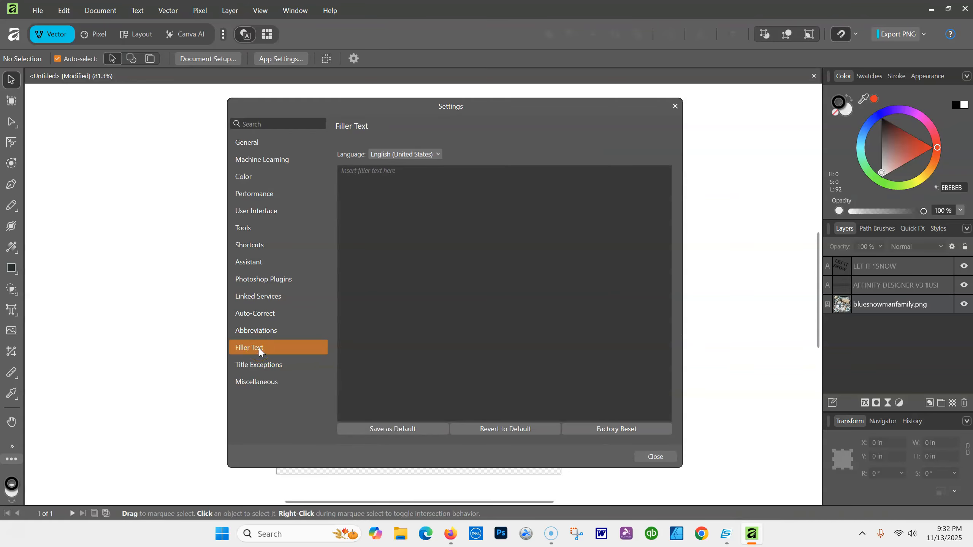
left_click(263, 366)
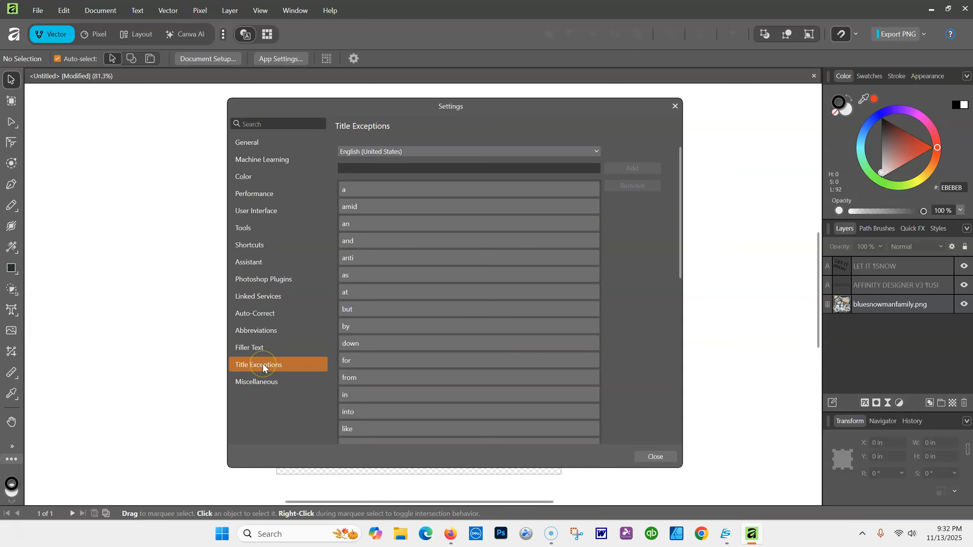
left_click(263, 385)
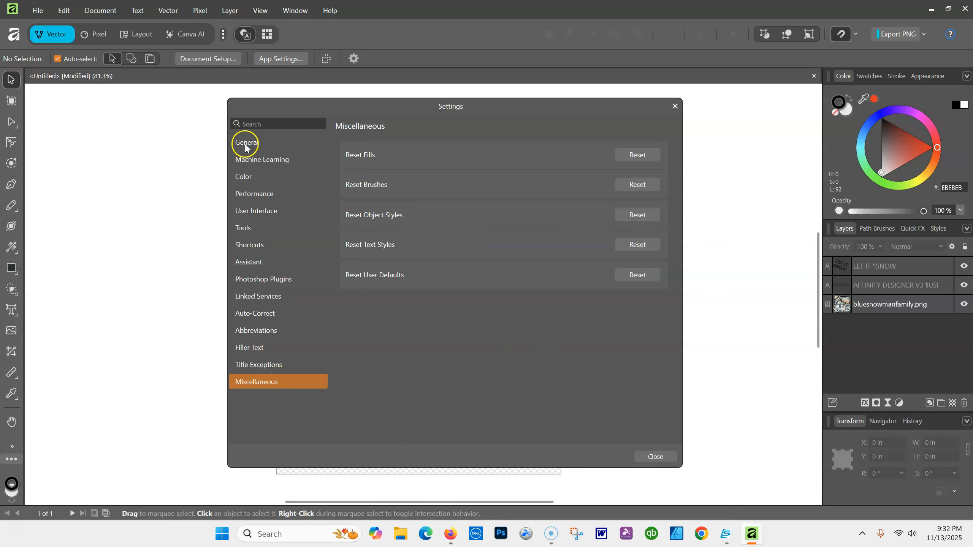
left_click(246, 177)
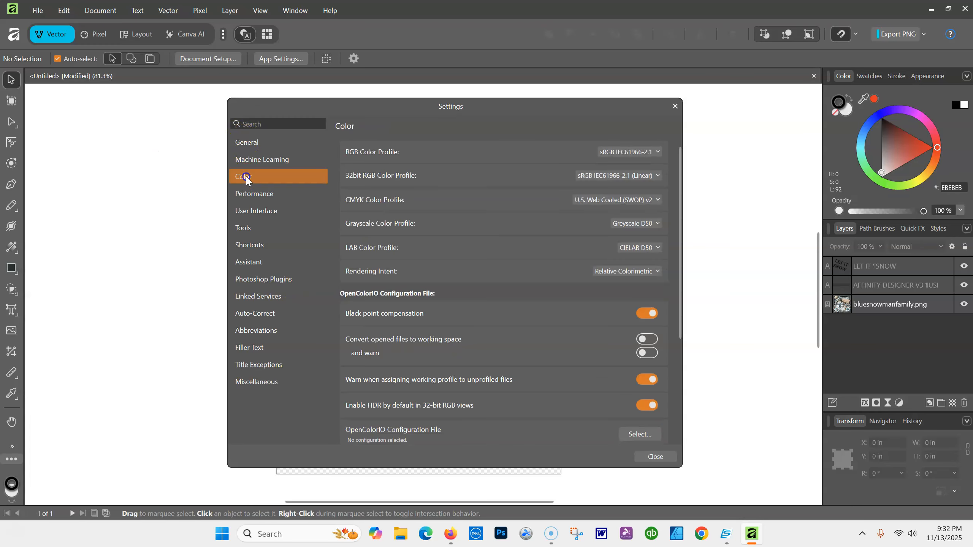
left_click(261, 208)
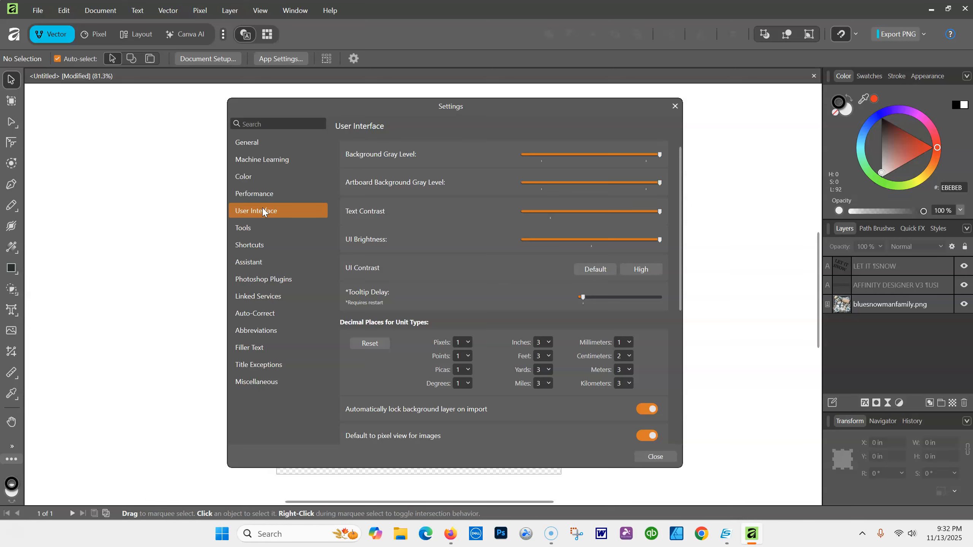
Close Settings to return to the snowman card document, then bring up the File menu
left_click(674, 107)
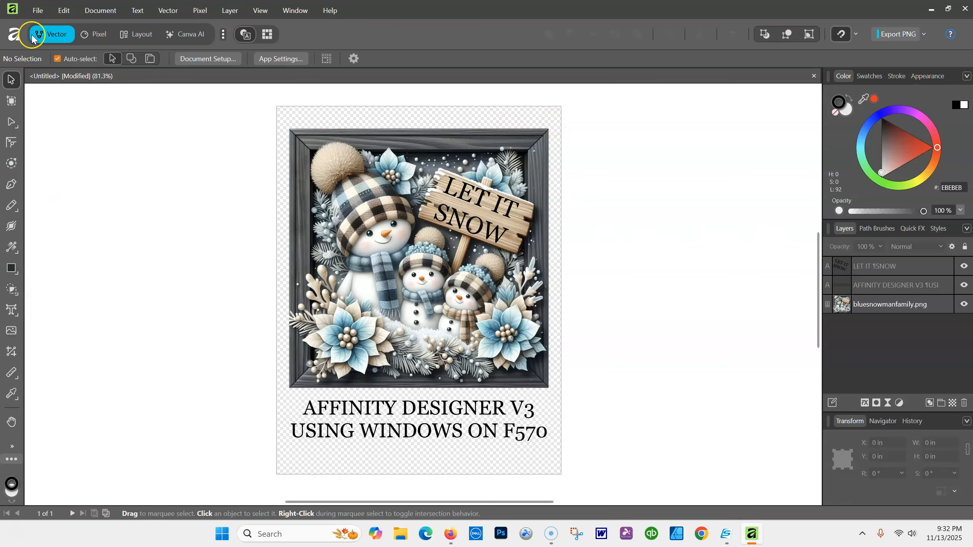
left_click(38, 10)
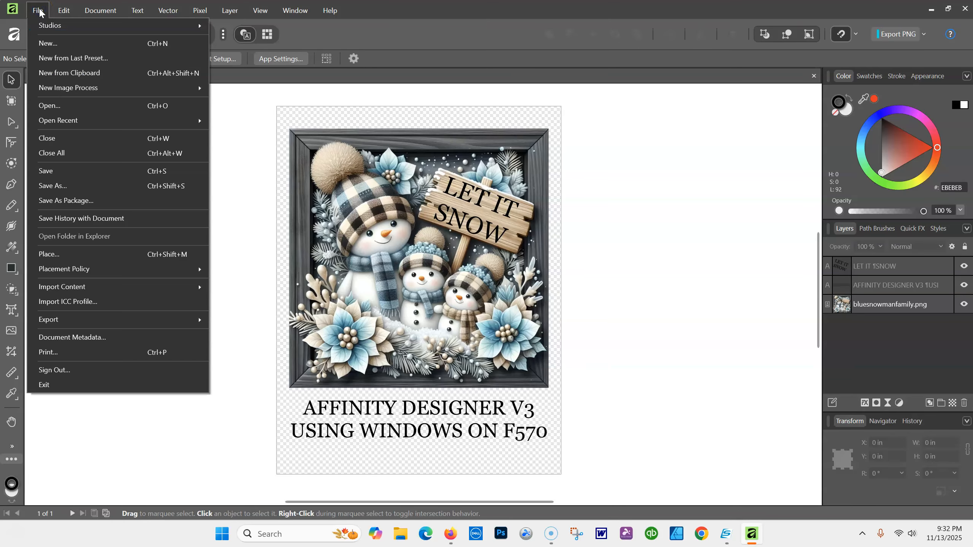
left_click(540, 17)
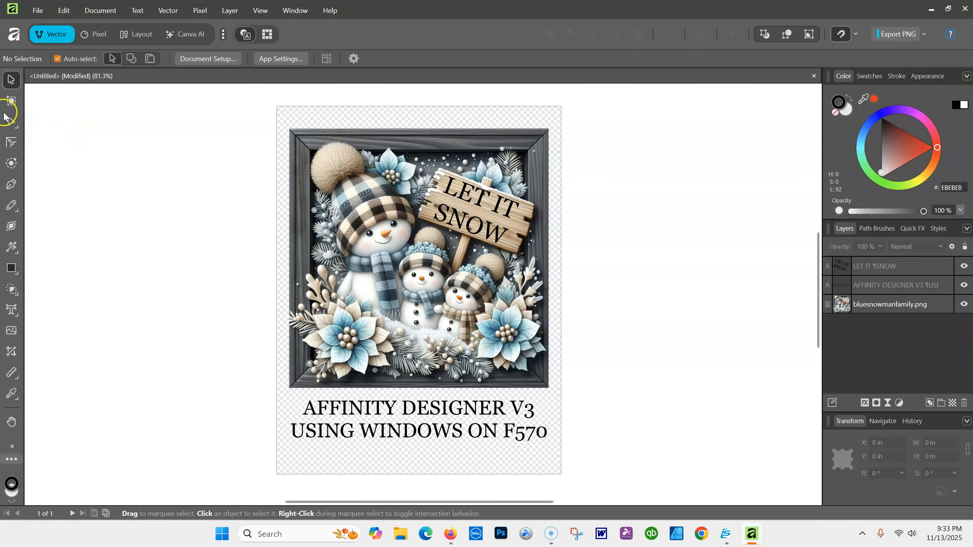
left_click(37, 11)
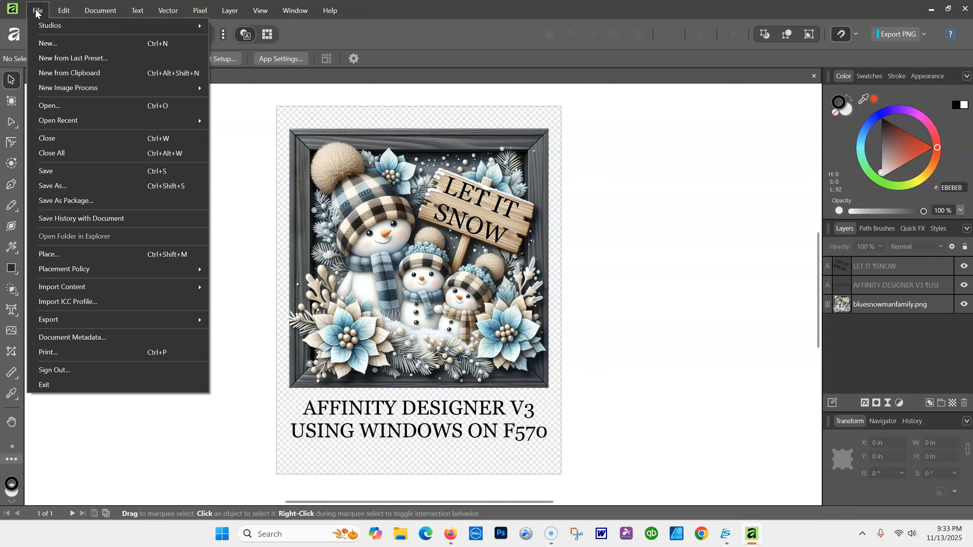
Start a new Letter (ANSI A) document: 8.5 × 11 in at 300 DPI, units kept in inches
left_click(50, 43)
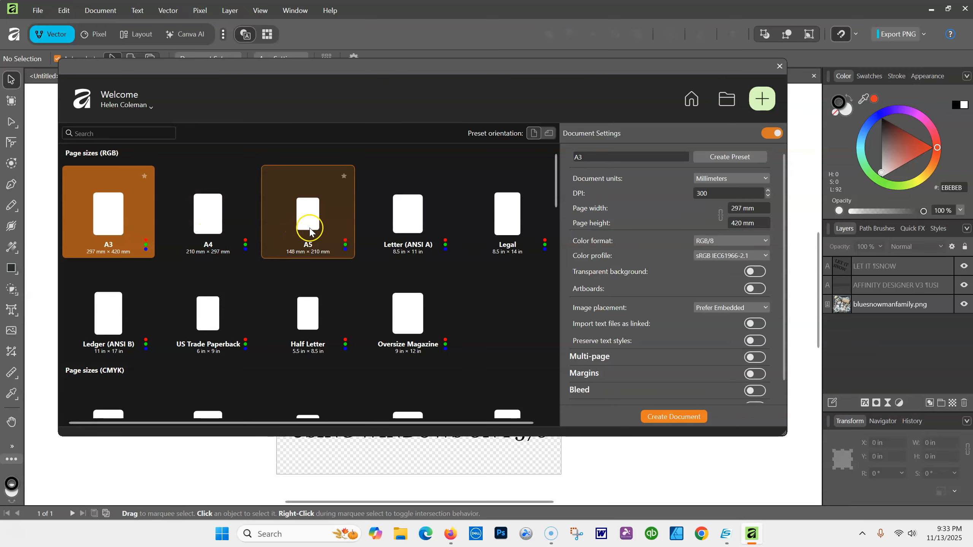
left_click(418, 227)
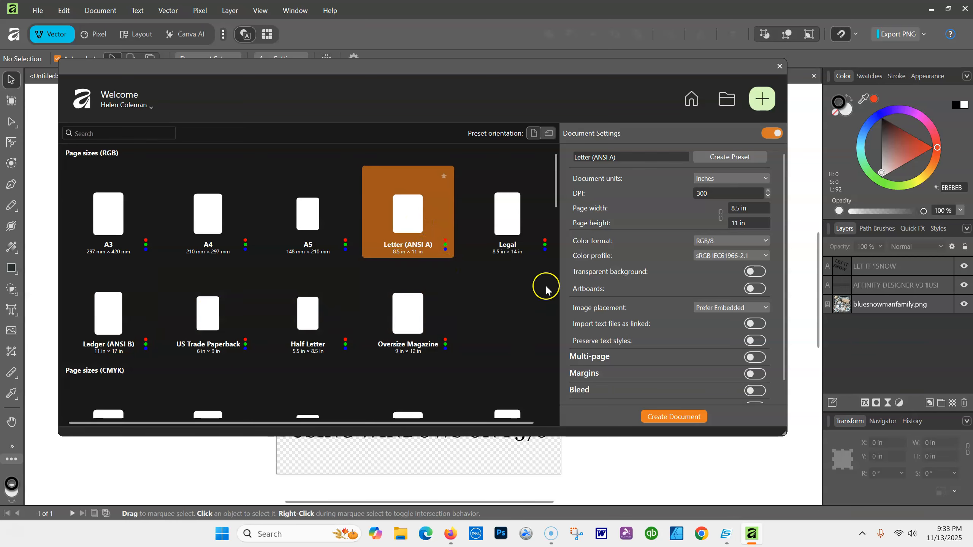
mouse_move(555, 191)
left_mouse_down()
mouse_move(560, 395)
mouse_move(557, 196)
left_mouse_up()
left_click(549, 134)
left_click(534, 133)
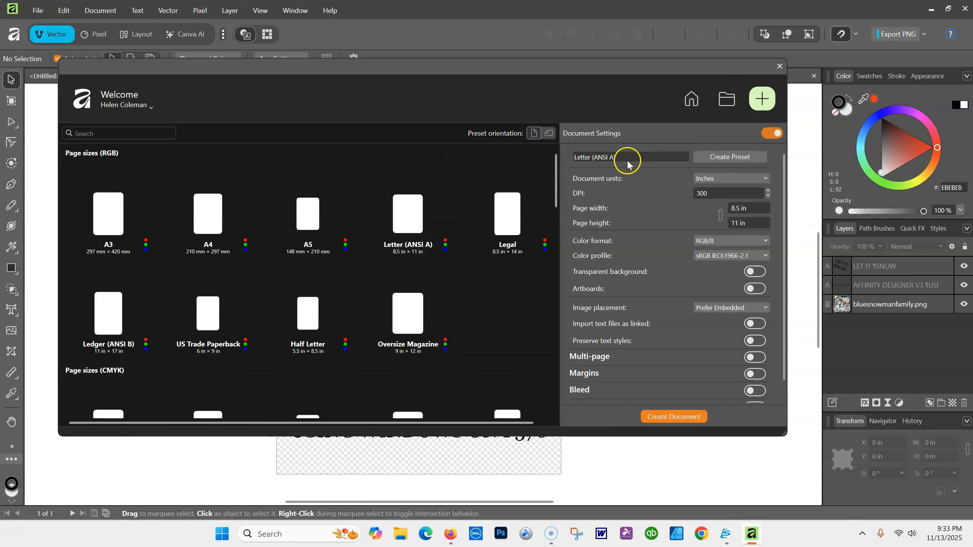
left_click(766, 179)
left_click(716, 233)
left_click(651, 209)
Keep RGB/8 with the sRGB IEC61966-2.1 profile and turn on Transparent background
left_click(764, 240)
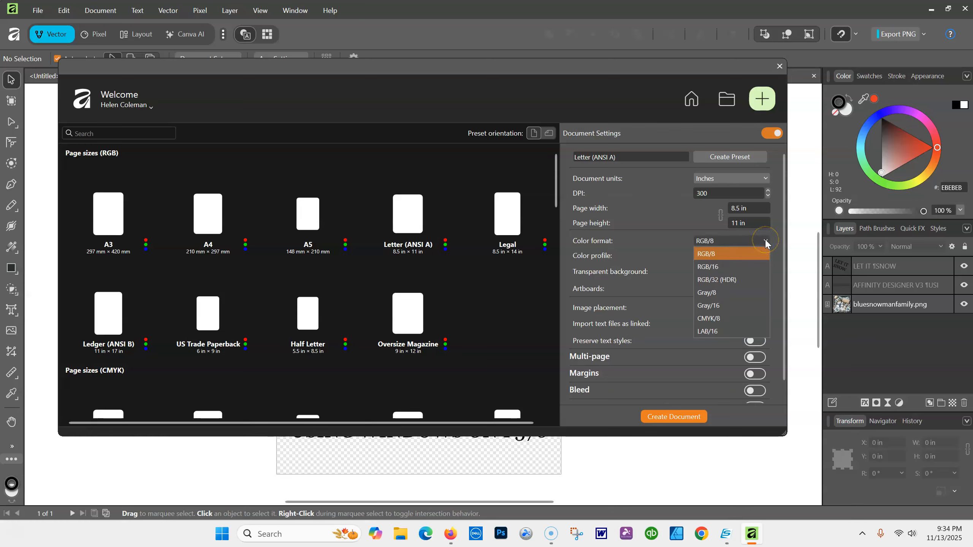
left_click(708, 255)
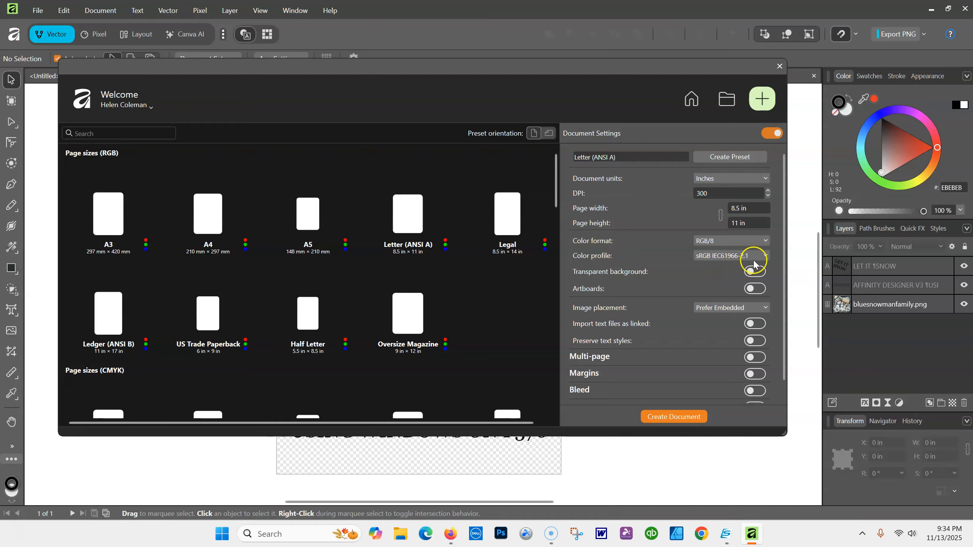
left_click(766, 256)
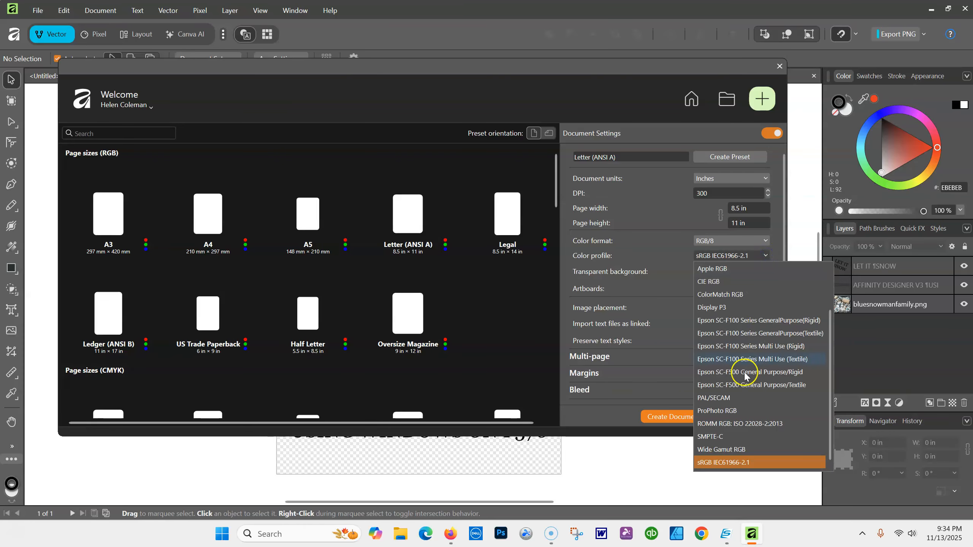
left_click(718, 462)
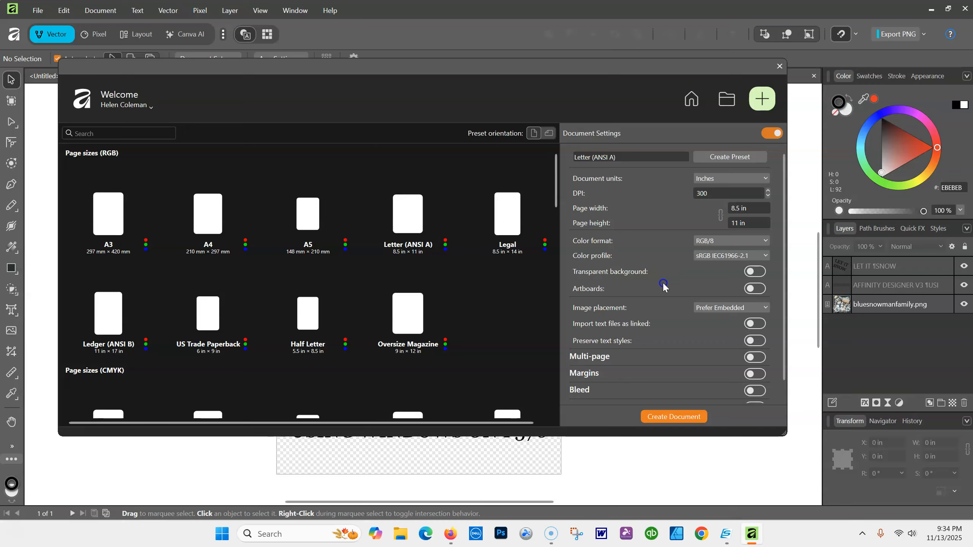
left_click(756, 271)
left_click(750, 271)
left_click(763, 272)
left_click(761, 290)
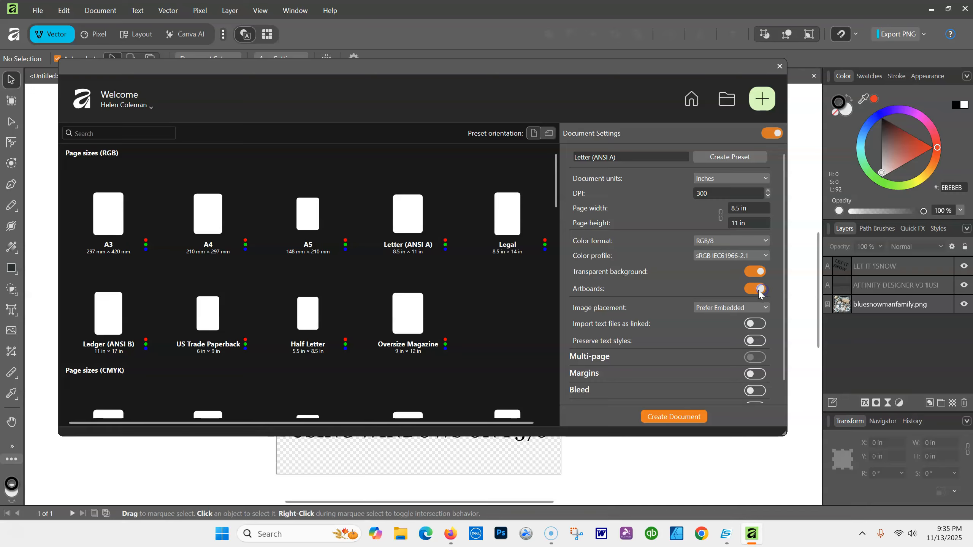
left_click(753, 290)
left_click(767, 308)
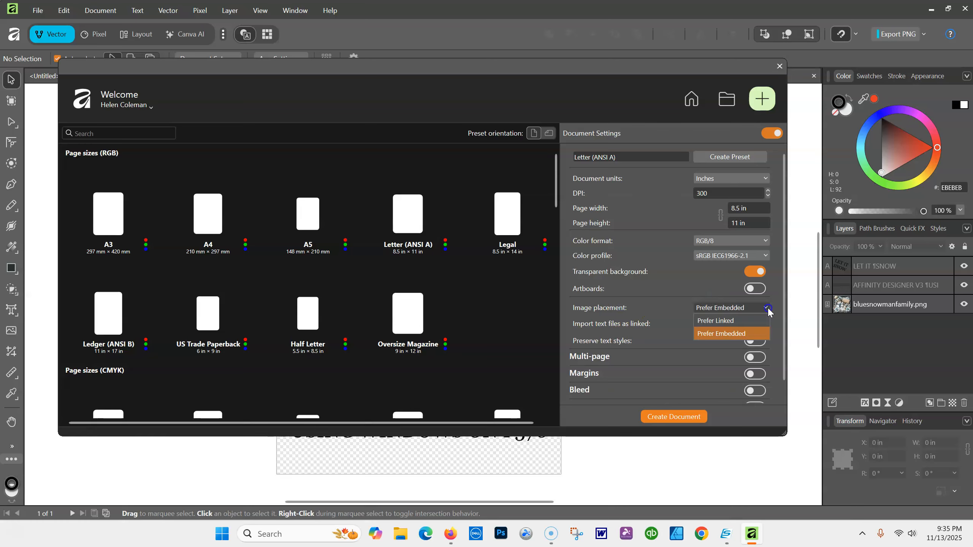
left_click(723, 335)
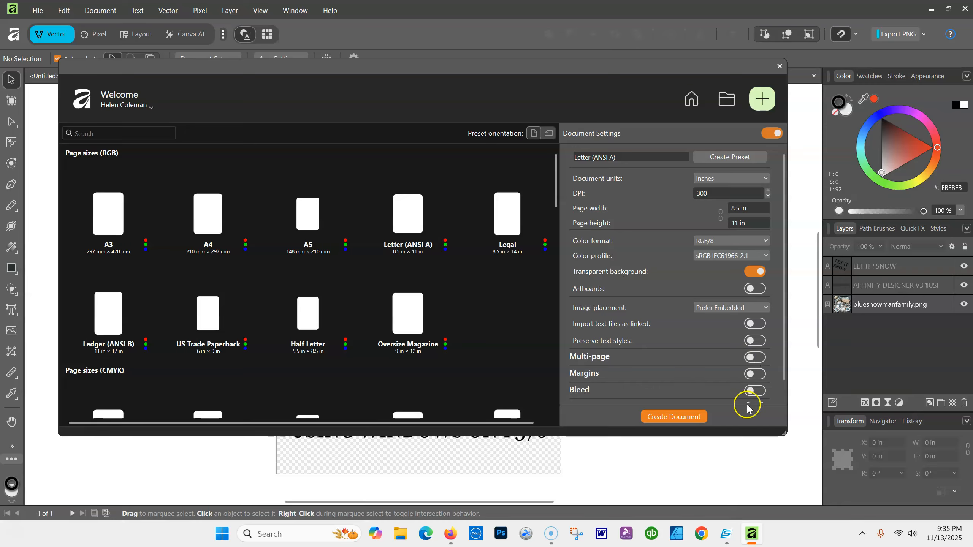
left_click(755, 358)
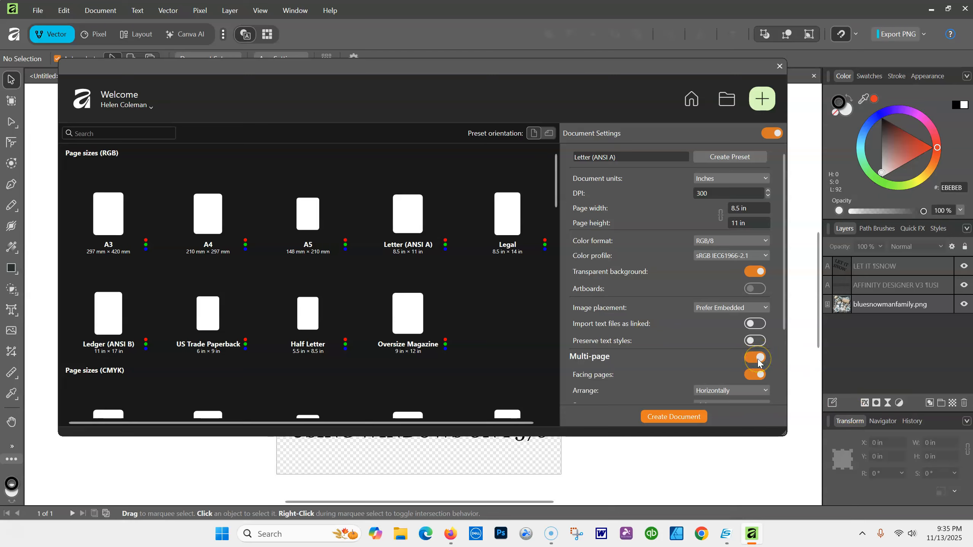
mouse_move(783, 302)
left_mouse_down()
mouse_move(789, 351)
mouse_move(784, 304)
left_mouse_up()
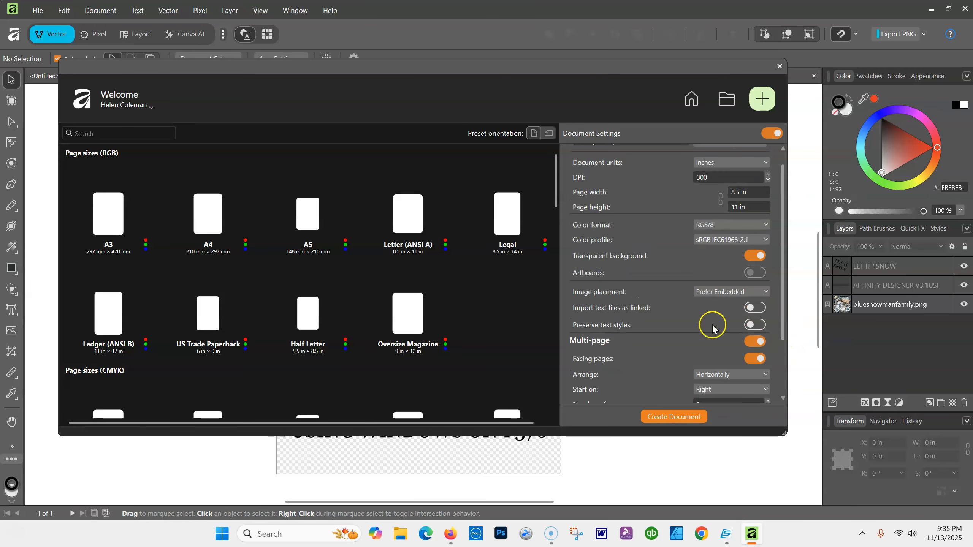
left_click(752, 340)
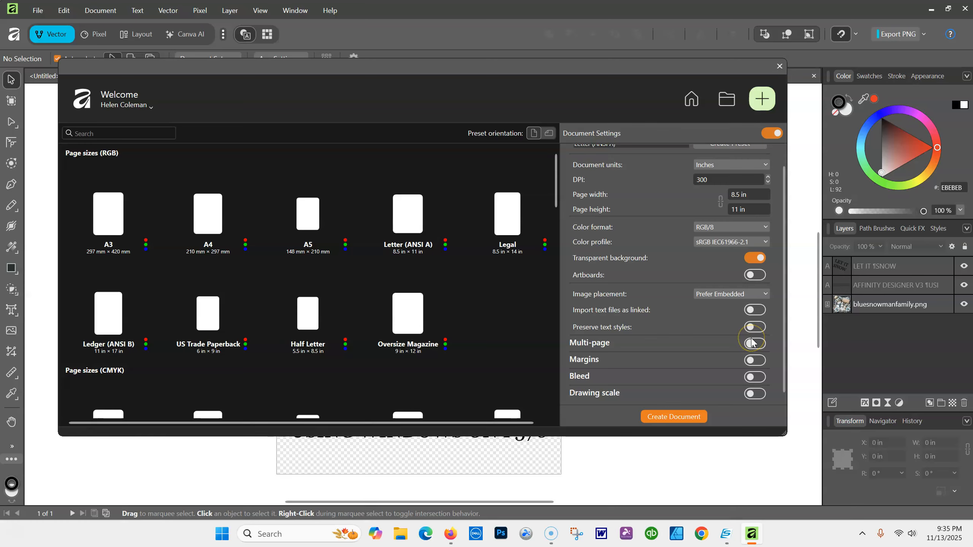
left_click(758, 361)
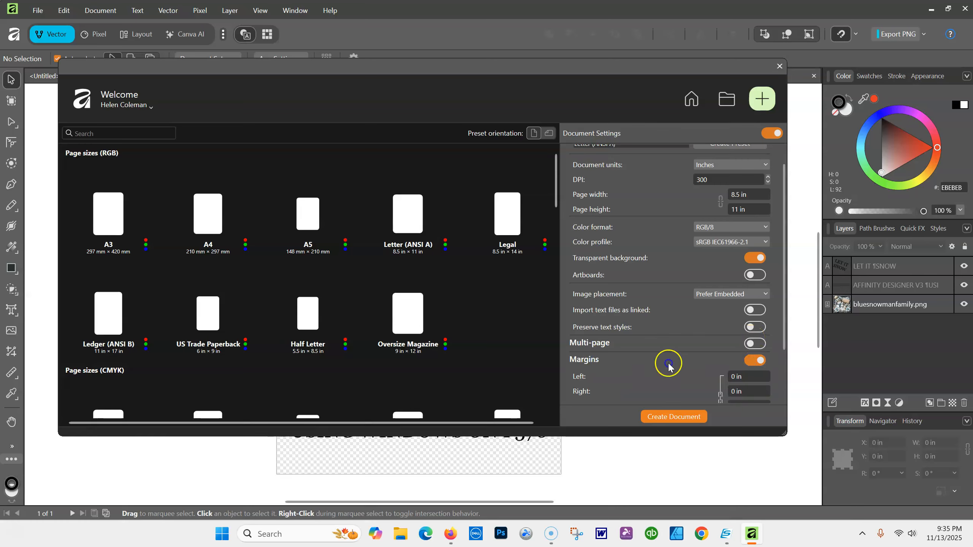
left_click(750, 361)
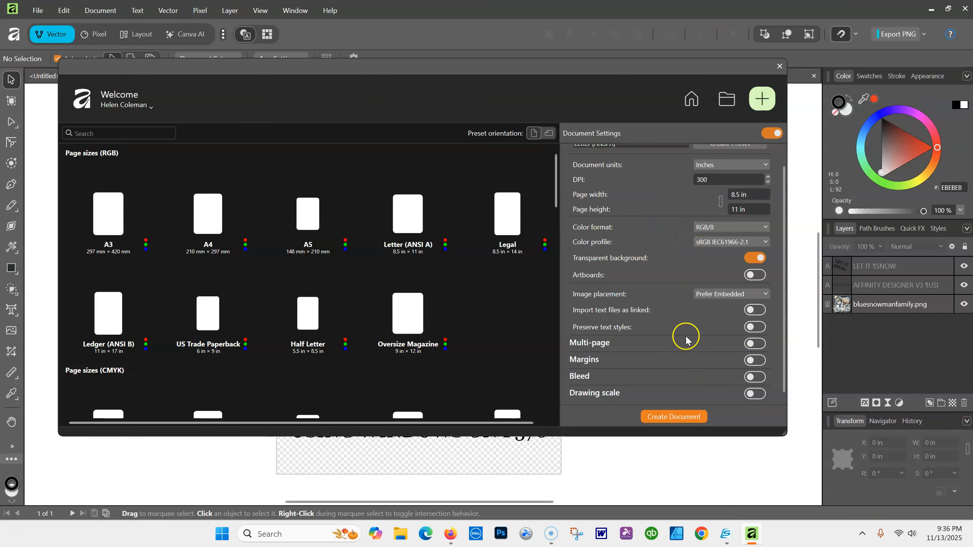
Create the transparent Letter document, then browse the File menu commands
left_click(684, 418)
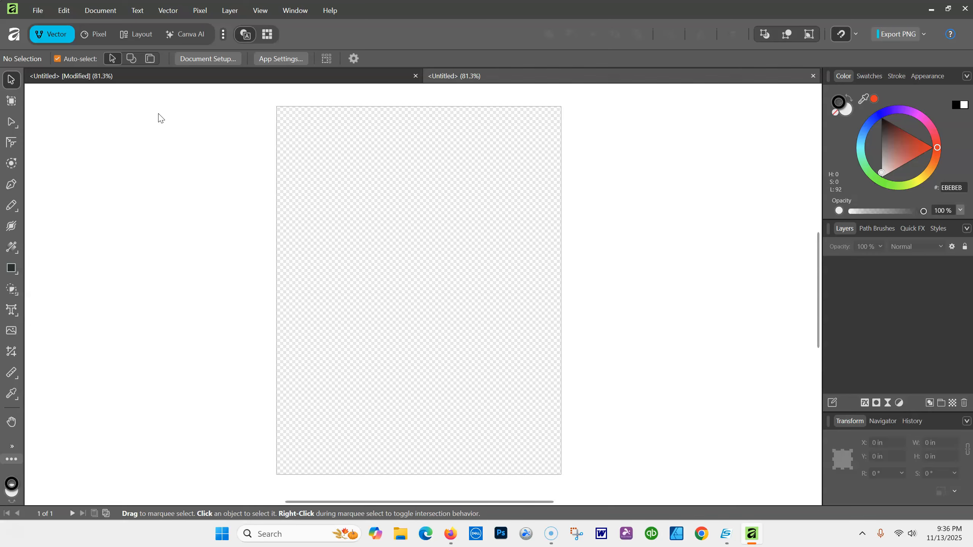
left_click(33, 11)
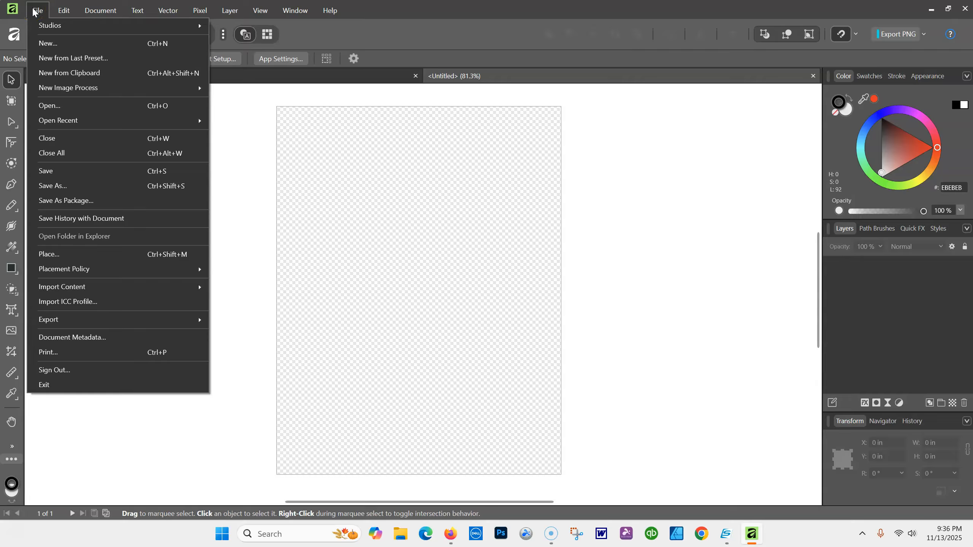
left_click(58, 255)
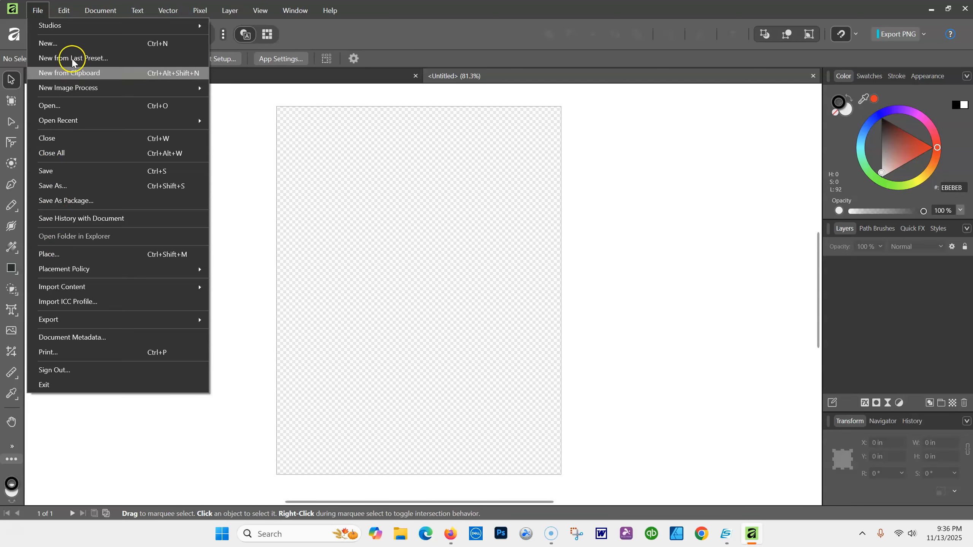
left_click(72, 49)
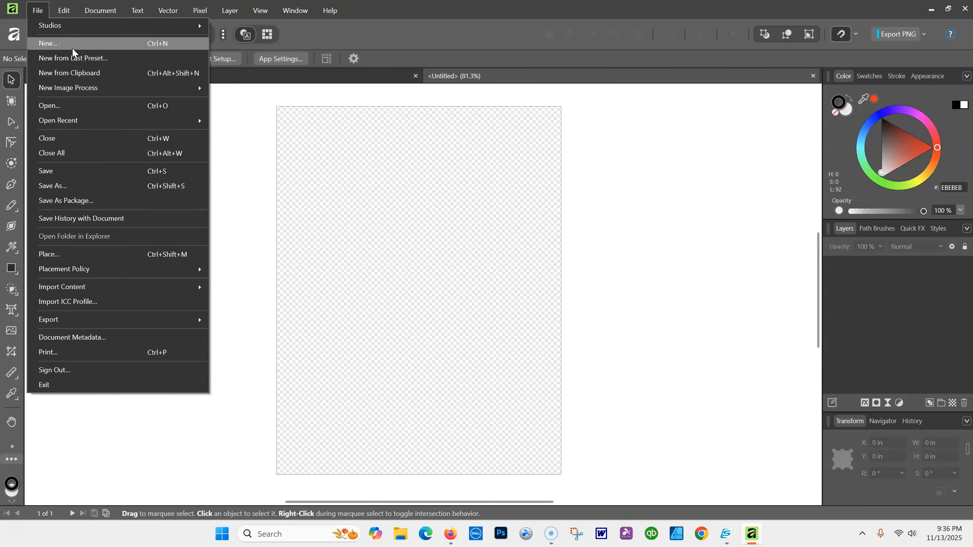
left_click(68, 109)
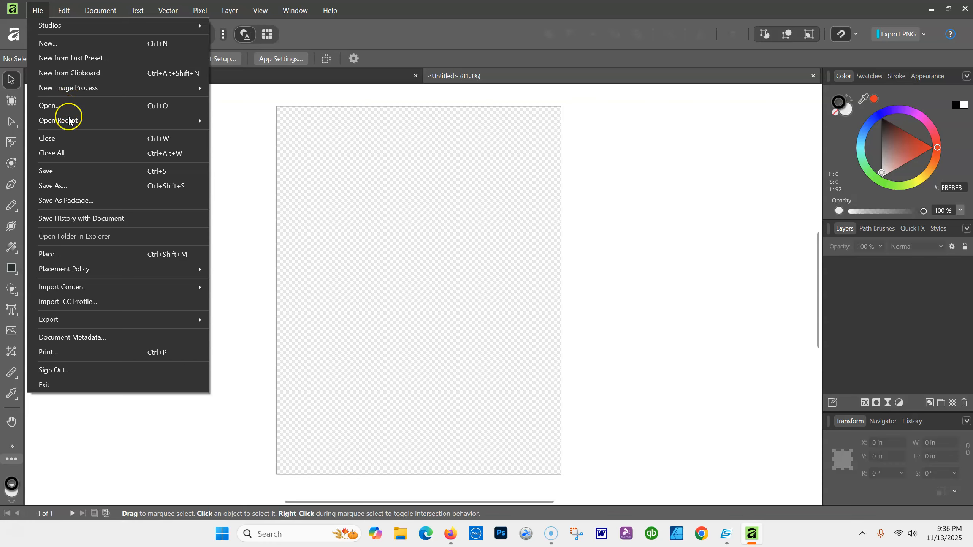
mouse_move(71, 123)
Start File > Place and scroll through the Downloads 2 folder to find the image
left_click(59, 254)
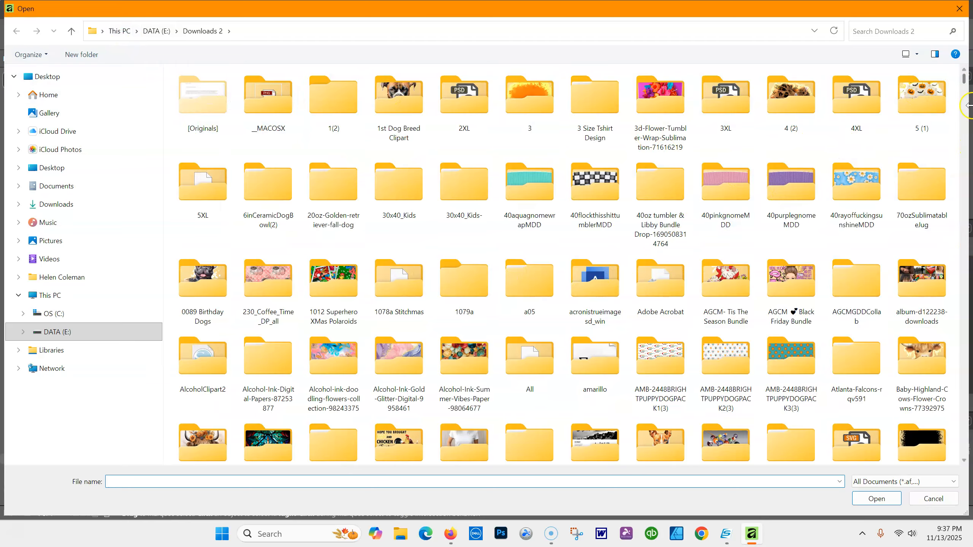
left_click_drag(964, 78, 968, 115)
scroll(968, 116, "down", 3)
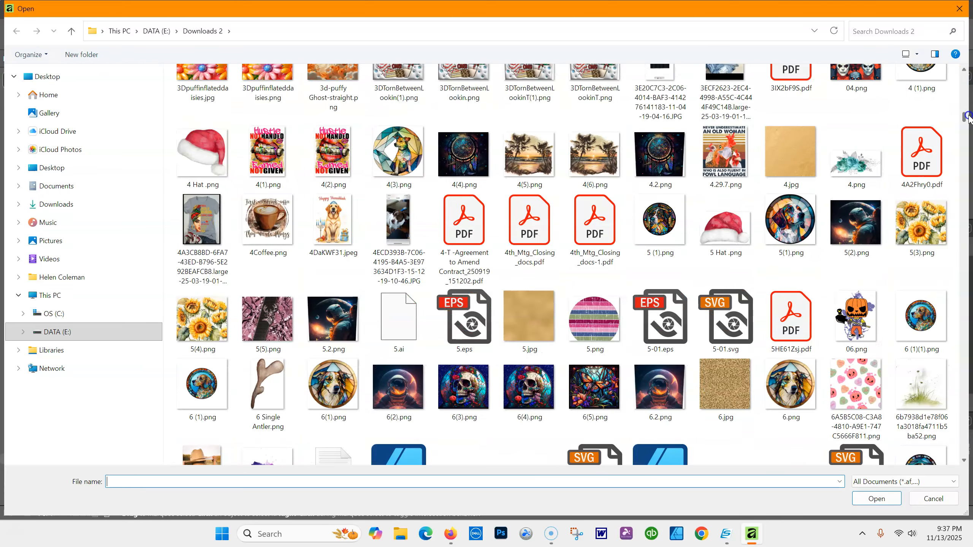
scroll(968, 117, "down", 5)
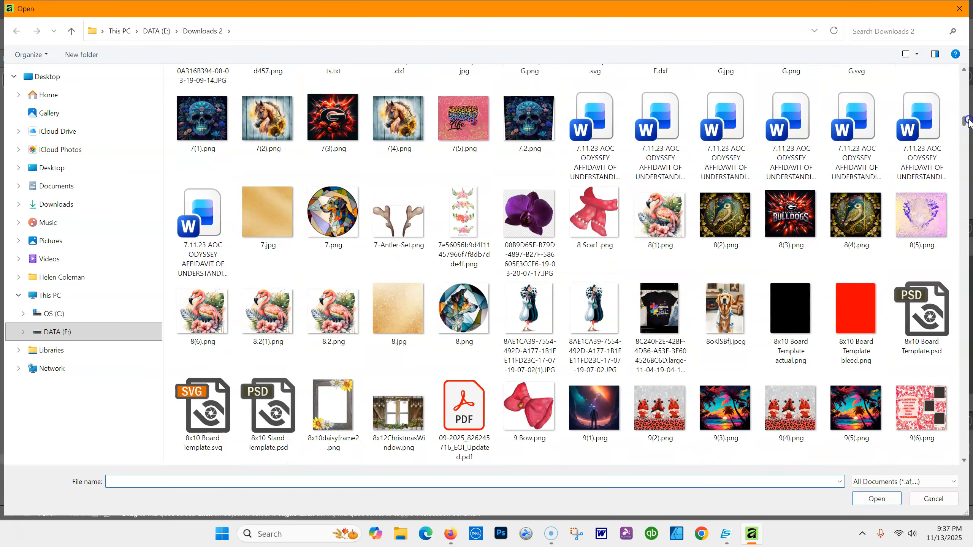
left_click_drag(967, 122, 968, 141)
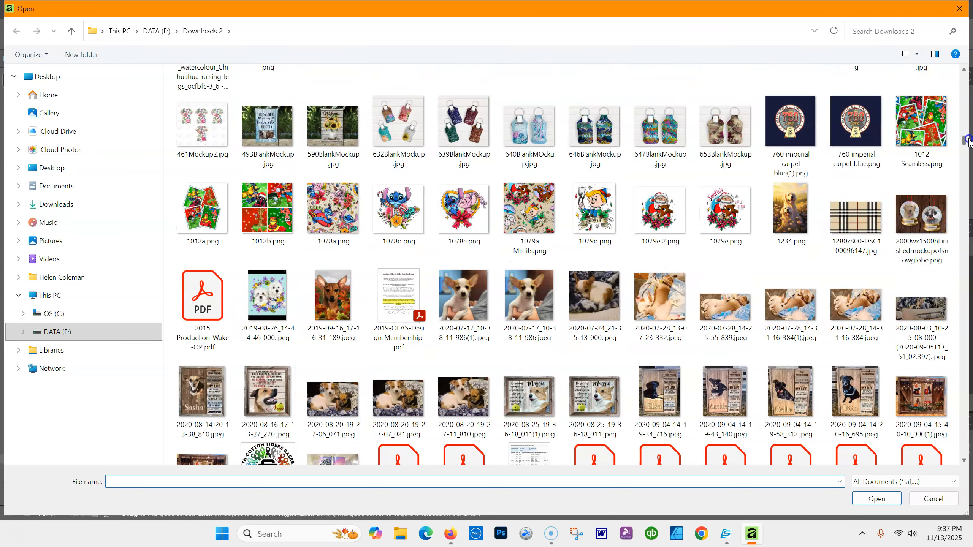
left_click_drag(968, 140, 967, 269)
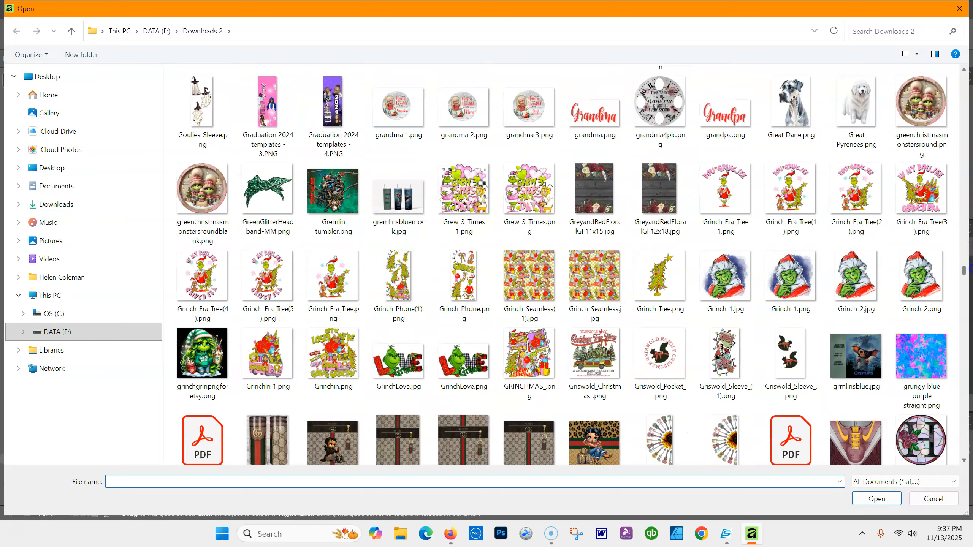
mouse_move(337, 279)
left_click_drag(965, 273, 969, 197)
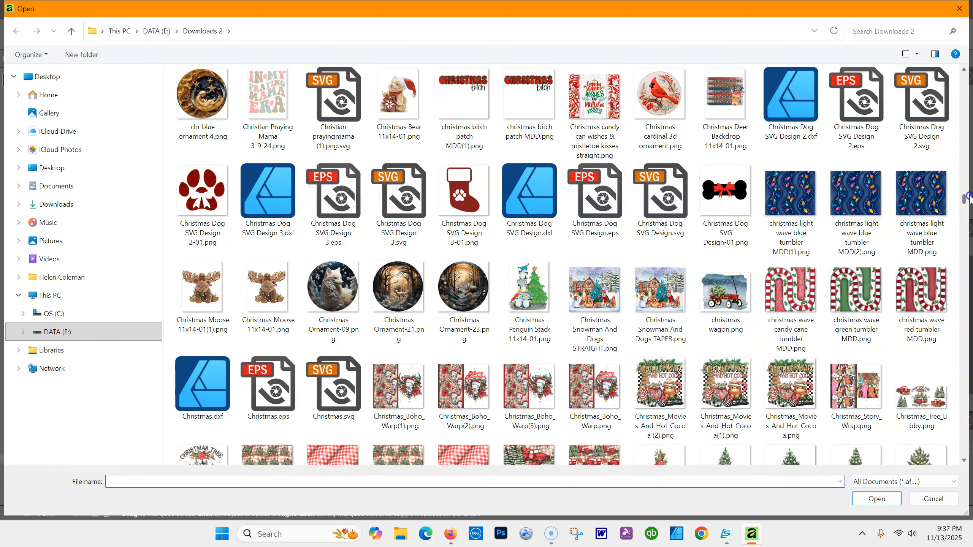
left_click_drag(969, 196, 967, 65)
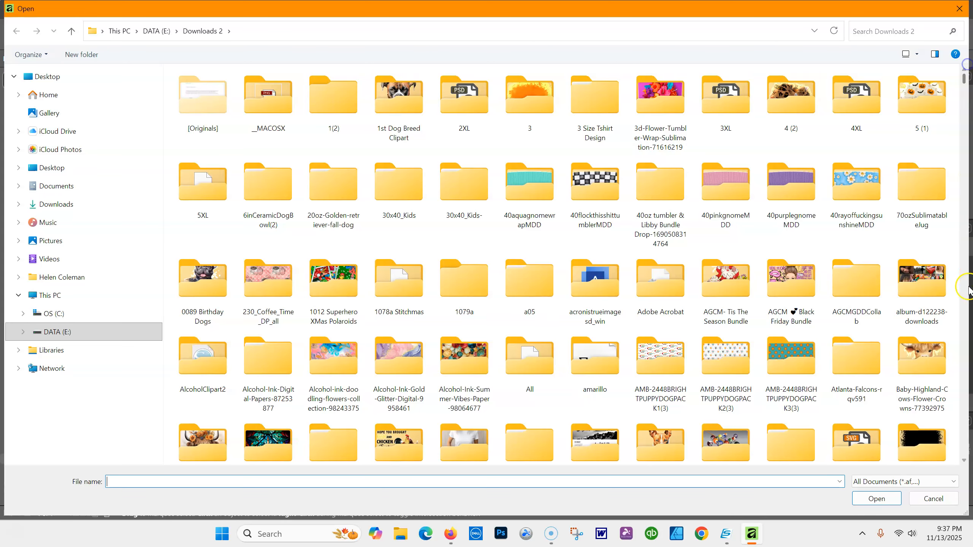
left_click_drag(966, 78, 970, 184)
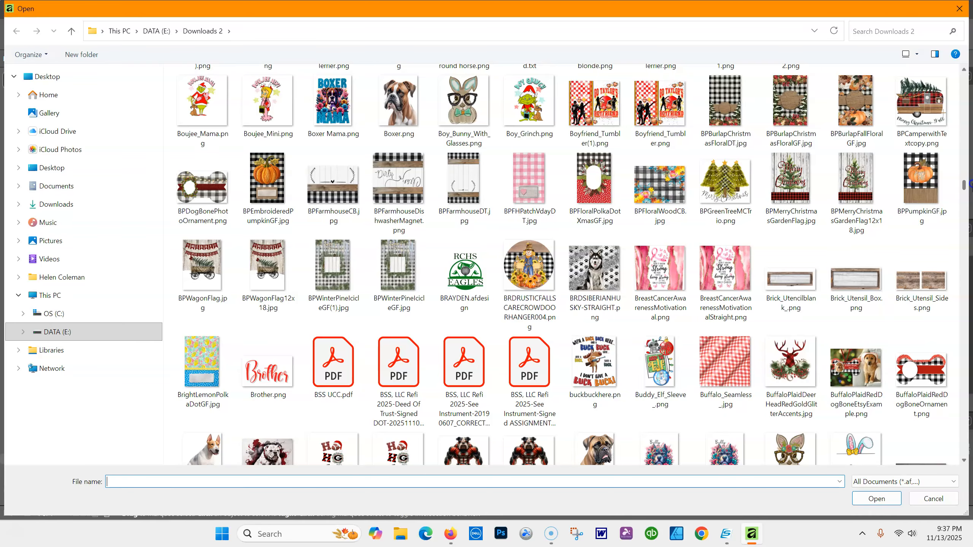
left_click_drag(970, 184, 970, 178)
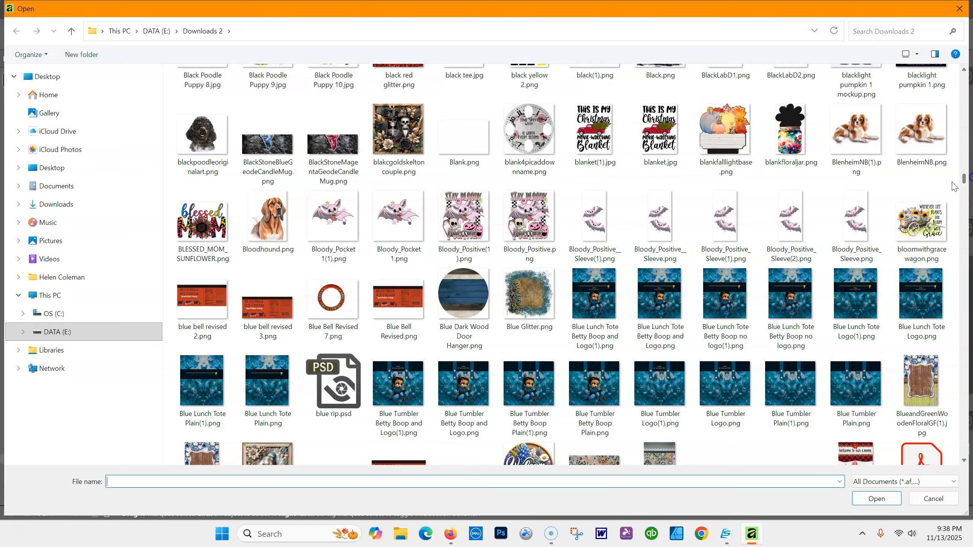
Place blakcgoldskeltoncouple.png onto the page
double_click(405, 147)
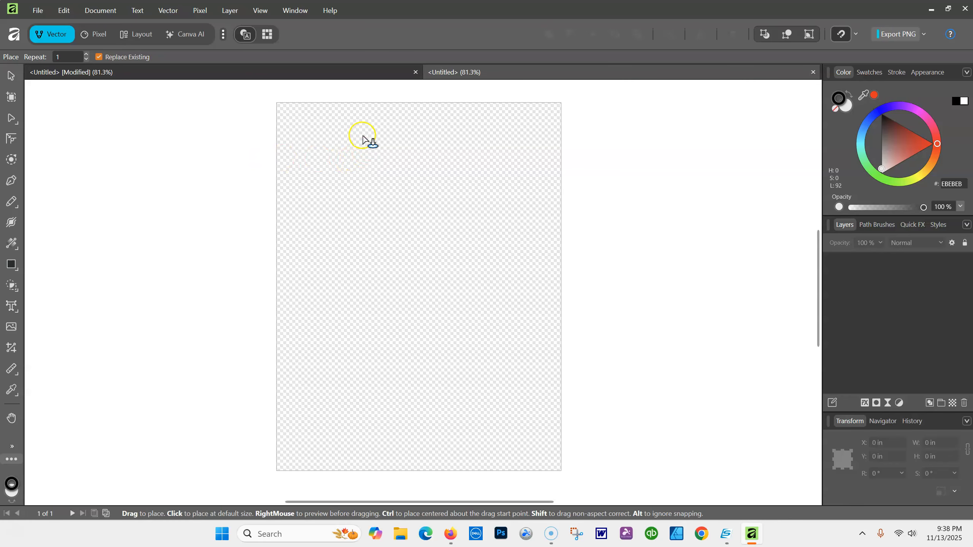
left_click_drag(298, 146, 553, 460)
mouse_move(482, 285)
left_mouse_down()
mouse_move(480, 263)
mouse_move(482, 283)
left_mouse_up()
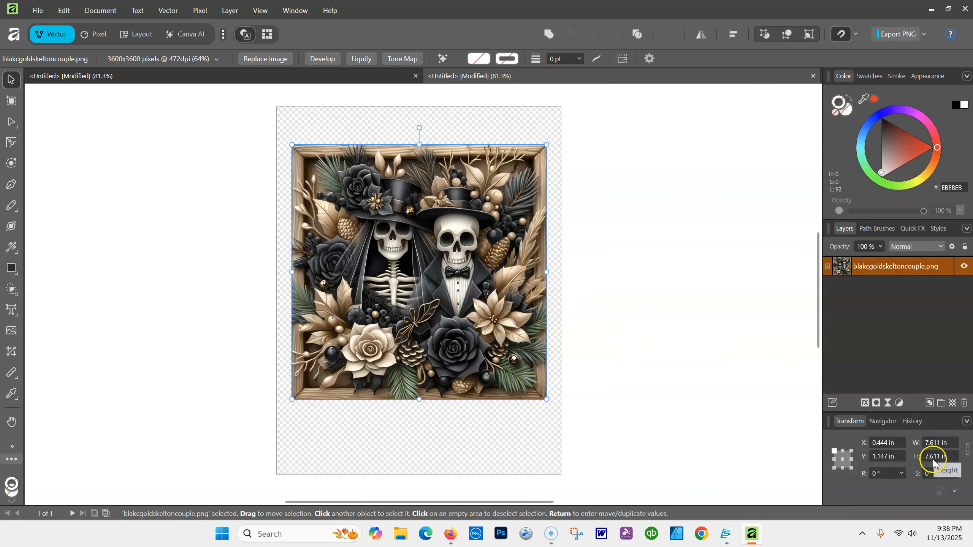
Resize the skeleton image to 8 × 8 in and move it near the page top
left_click(951, 443)
type("8")
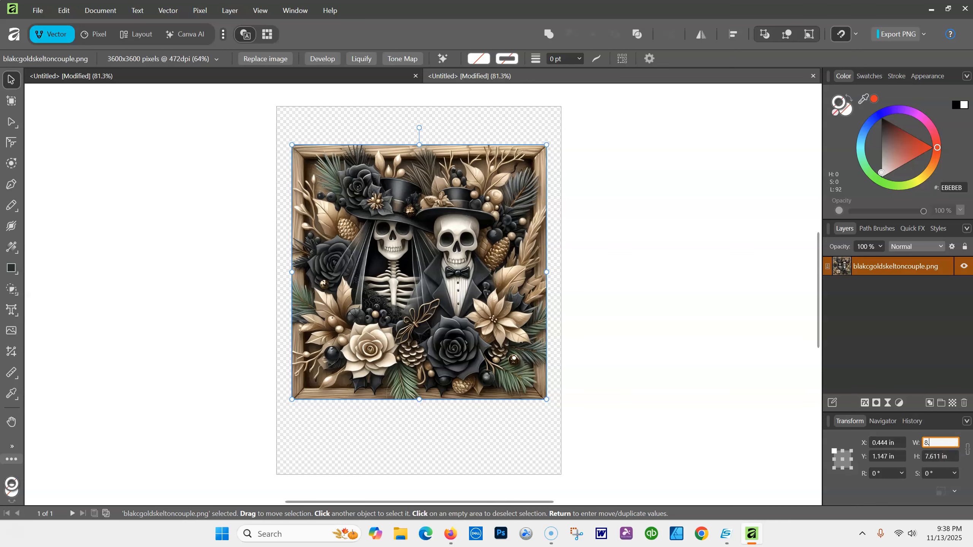
type(".00")
left_click(943, 457)
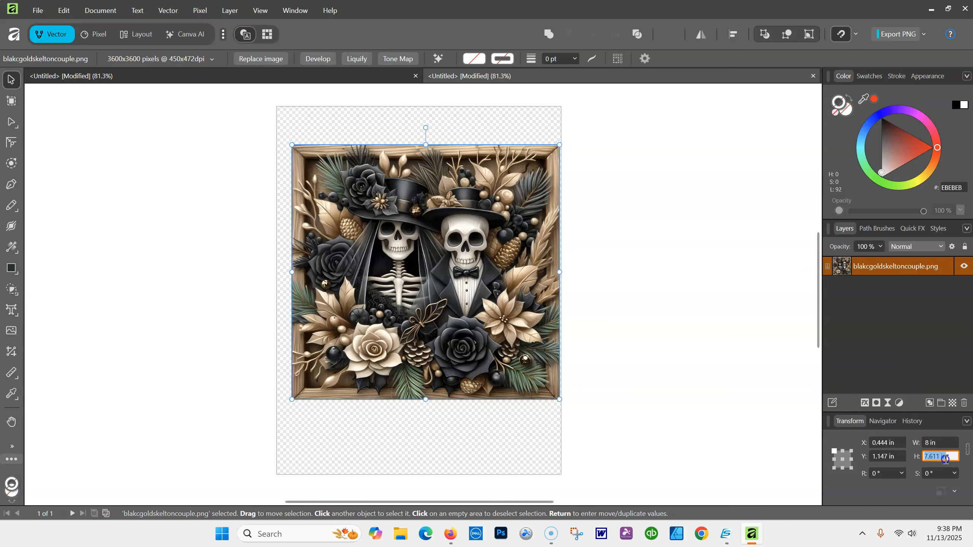
type("8")
key("Return")
mouse_move(405, 245)
left_mouse_down()
mouse_move(392, 246)
mouse_move(399, 243)
left_mouse_up()
left_click(610, 254)
left_click_drag(465, 207, 463, 183)
left_click(694, 242)
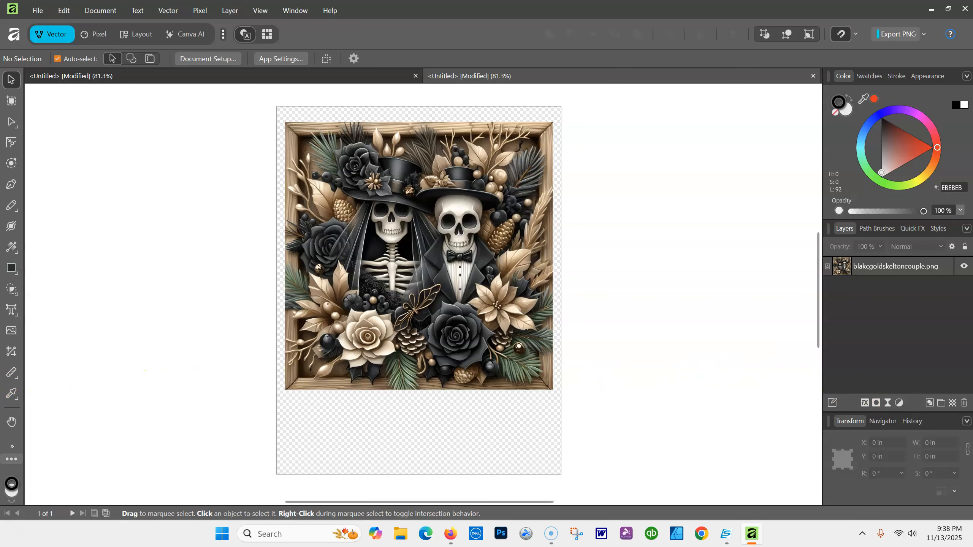
Add 'Spooky' artistic text below the image and rotate it nearly level
left_click(17, 313)
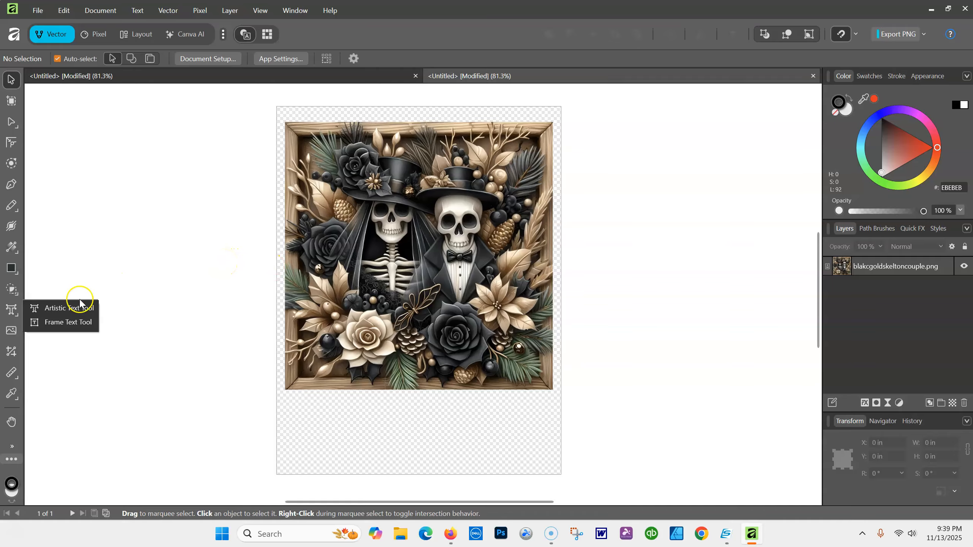
left_click(68, 308)
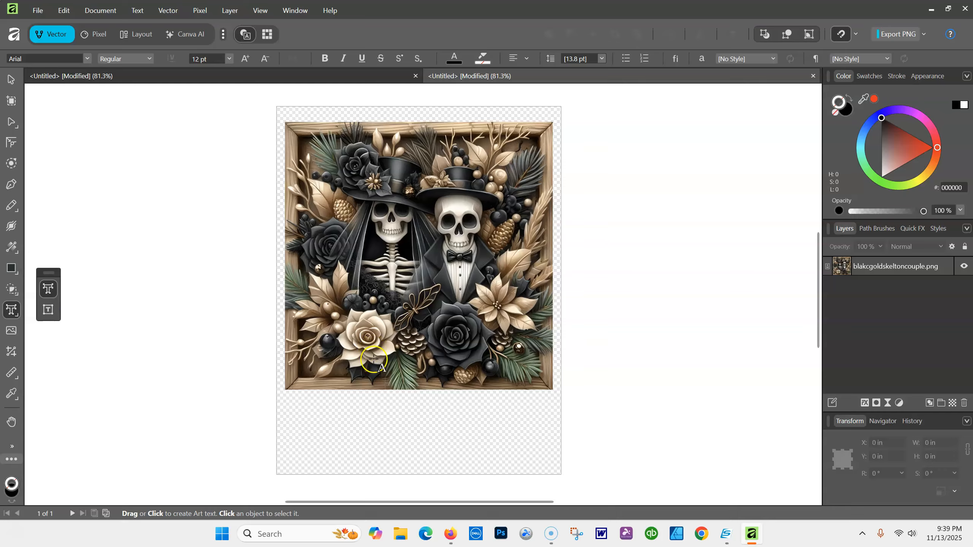
left_click(304, 436)
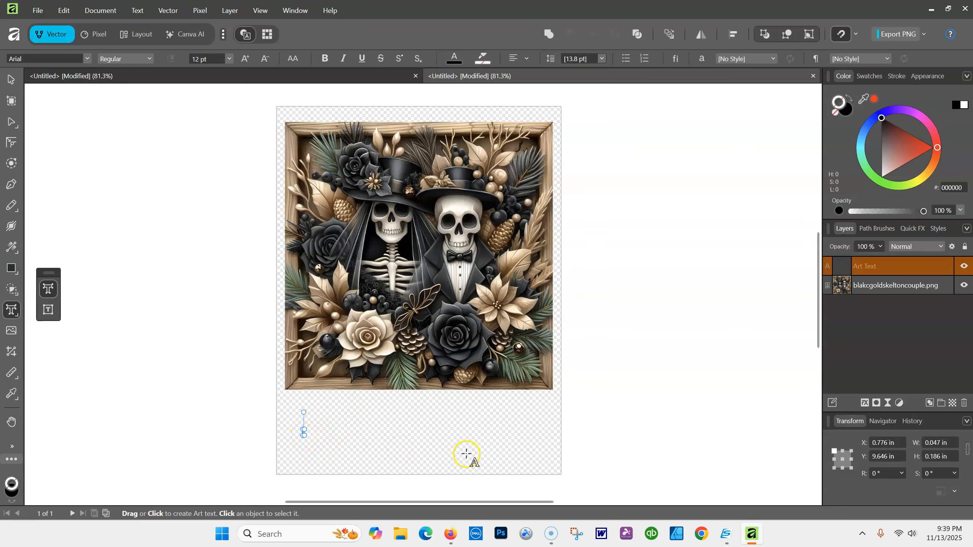
type("Spooky")
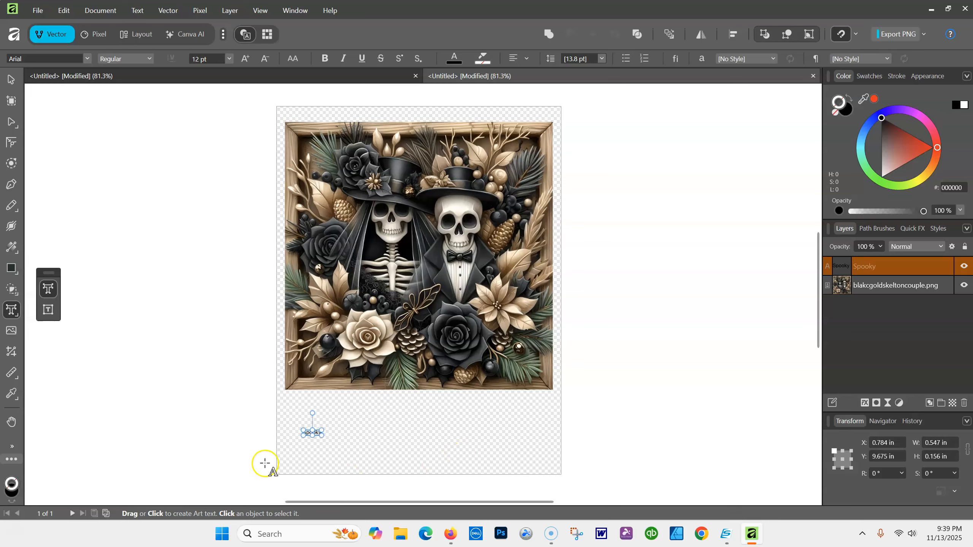
left_click_drag(322, 437, 436, 455)
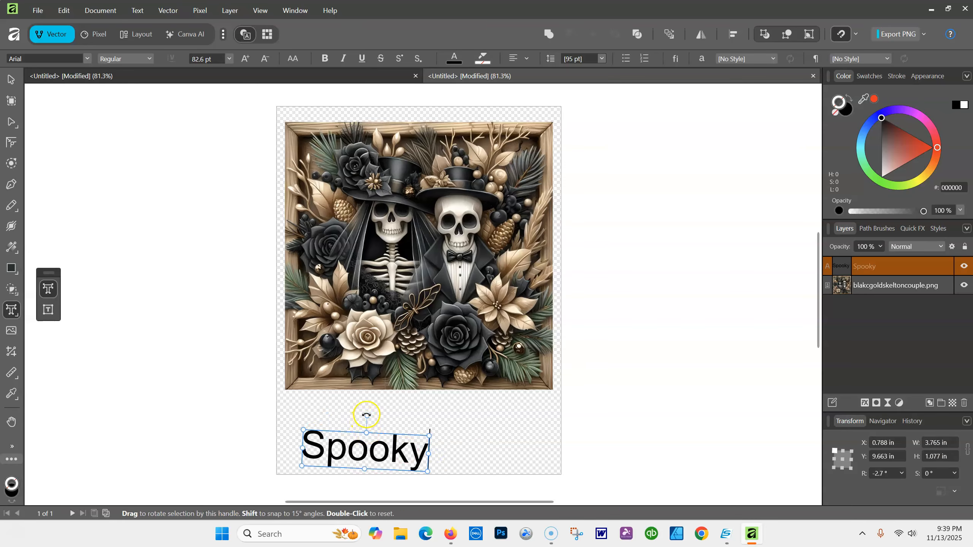
left_click_drag(363, 414, 362, 415)
left_click_drag(365, 415, 363, 416)
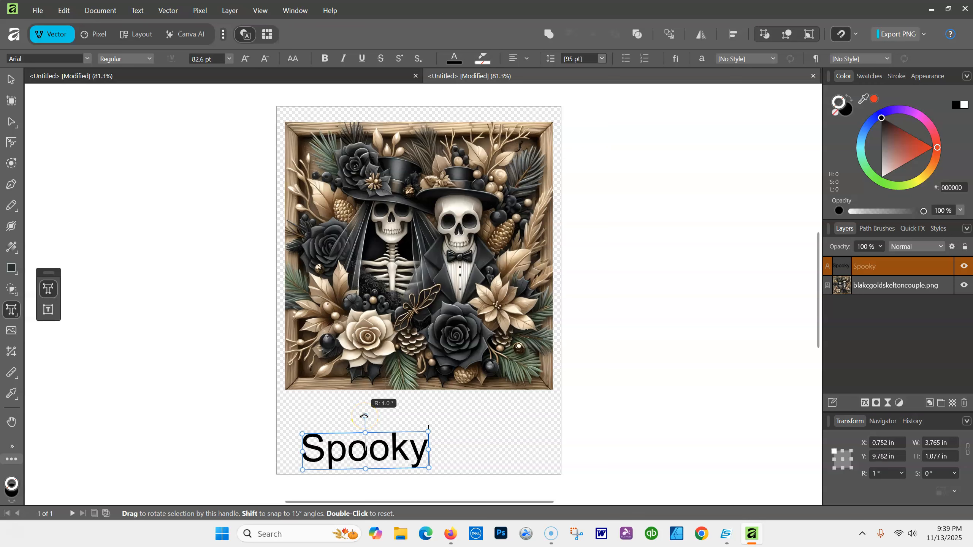
left_click_drag(363, 416, 365, 415)
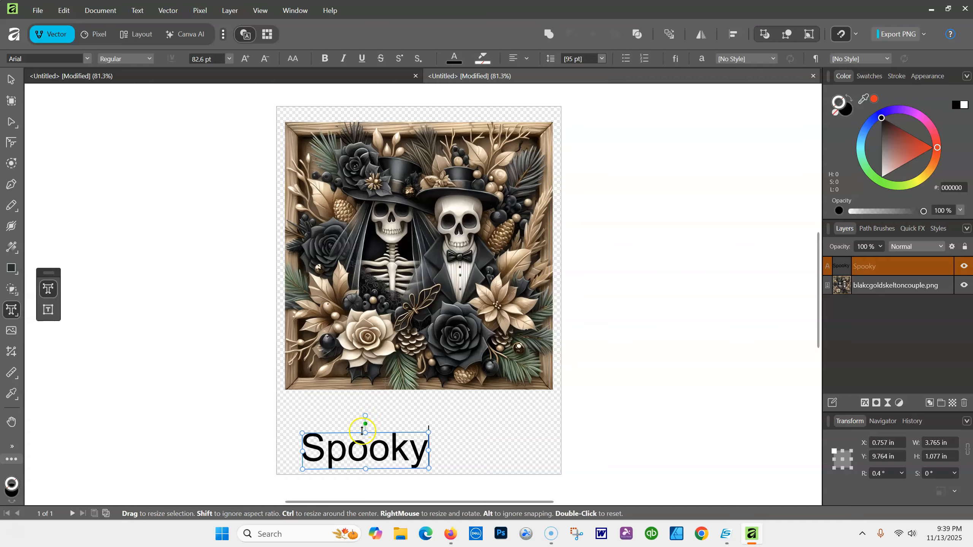
Move the Spooky text right under the image and enlarge it to 107.5 pt
left_click(11, 80)
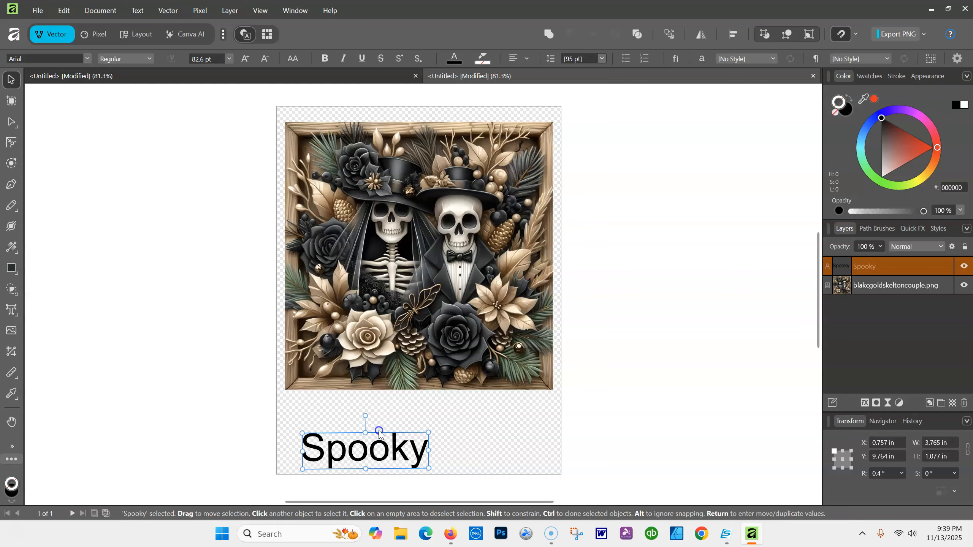
left_click_drag(385, 450, 439, 433)
left_click_drag(363, 456, 320, 463)
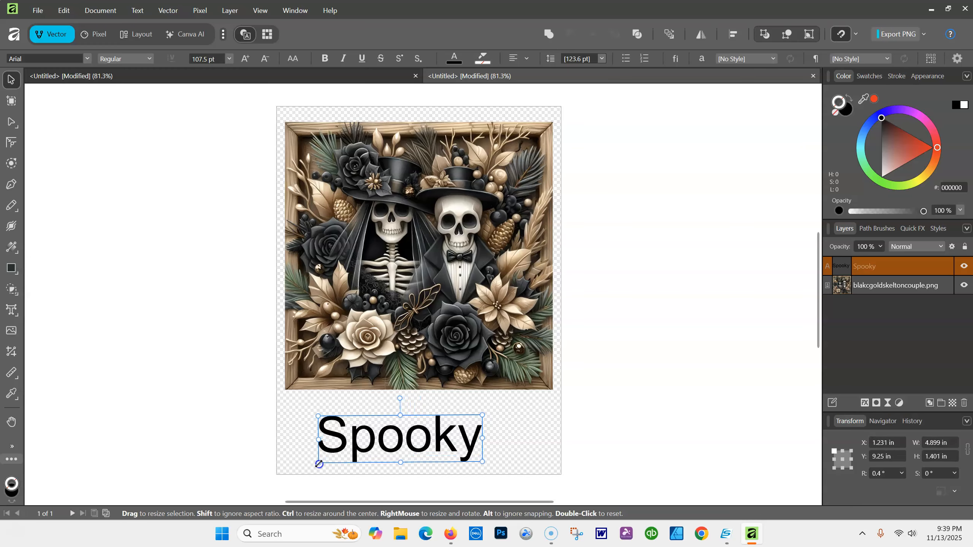
Select the word Spooky and set its font to Arial Rounded MT Bold
double_click(459, 447)
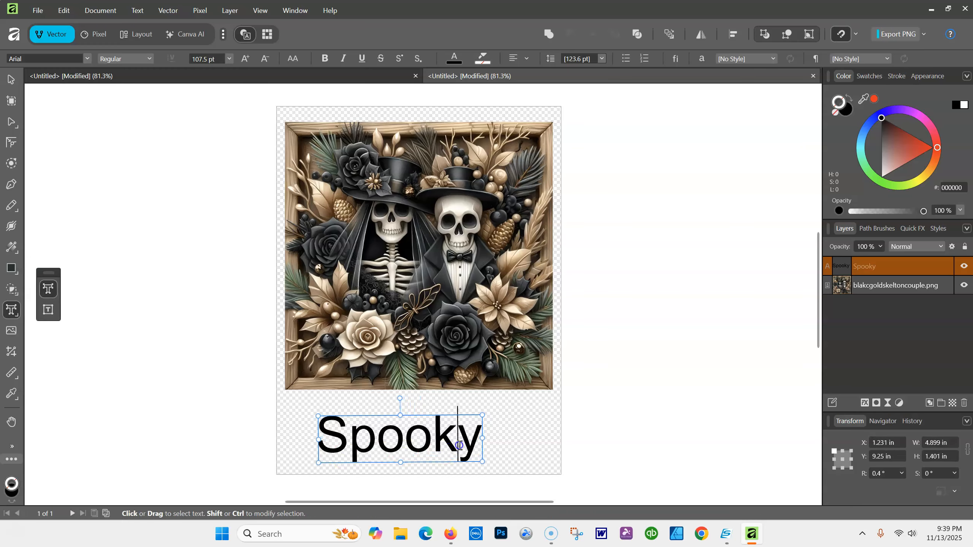
double_click(459, 445)
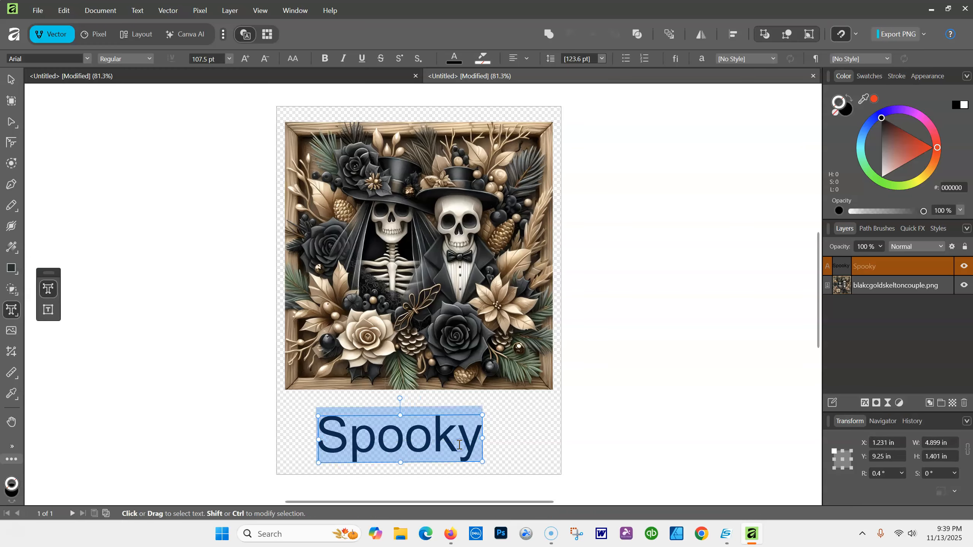
left_click(87, 58)
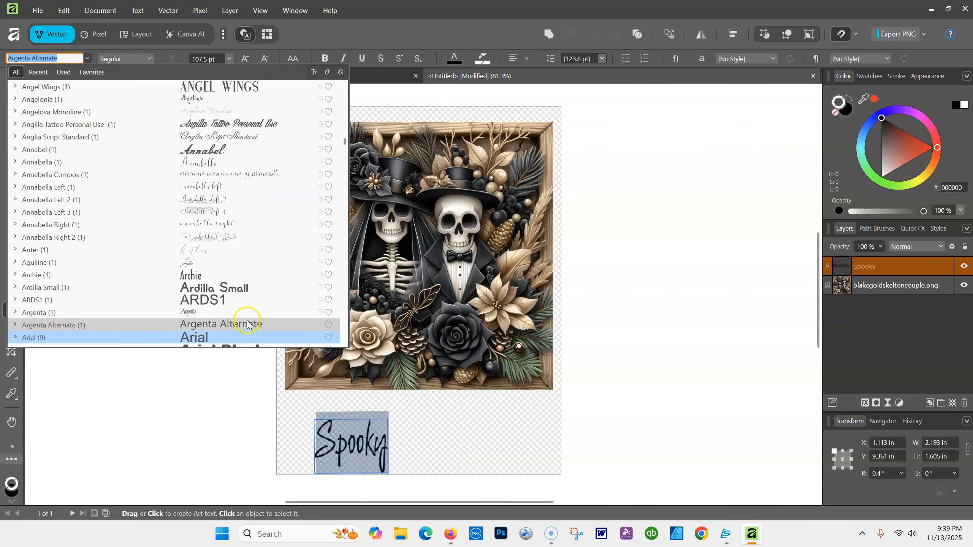
scroll(238, 290, "down", 2)
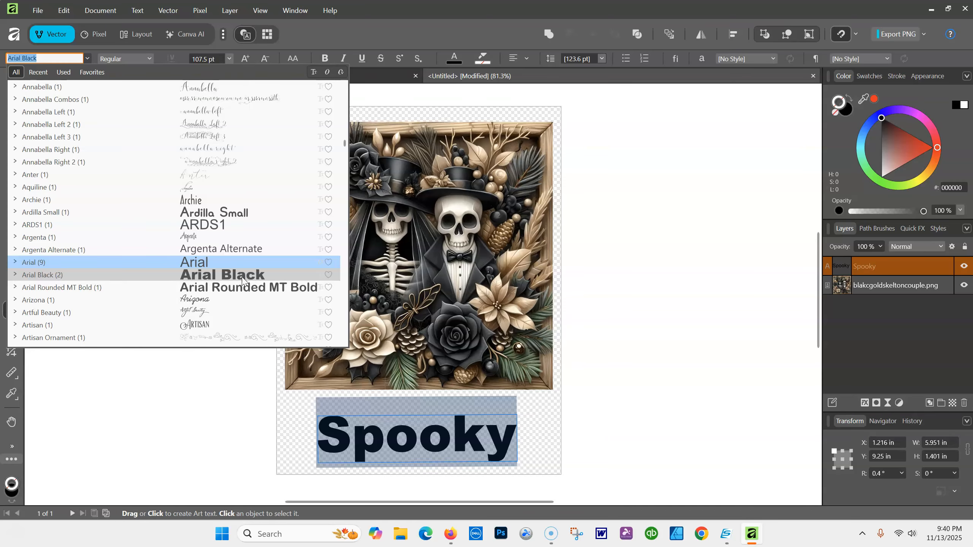
left_click(254, 287)
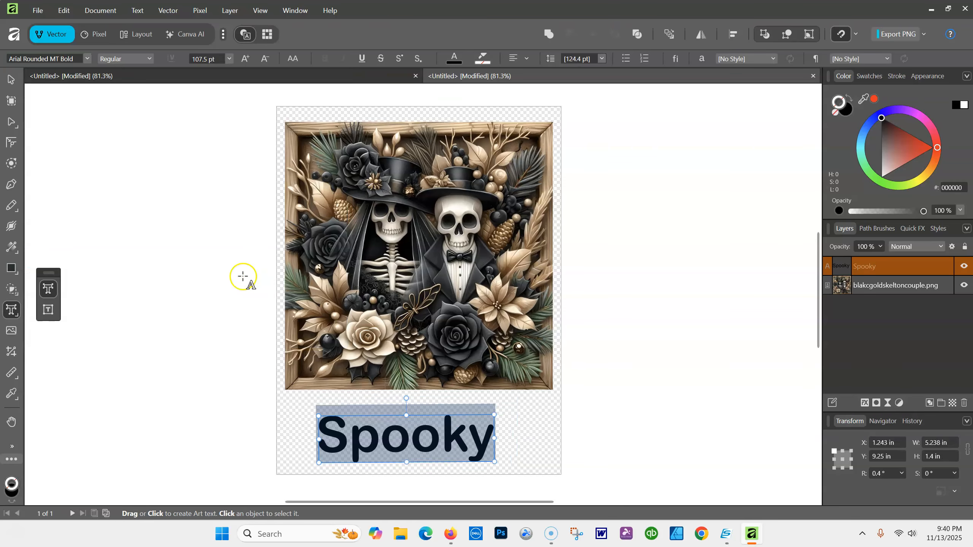
Set Spooky to 48 pt from the size presets and drag it larger across the page
left_click(229, 60)
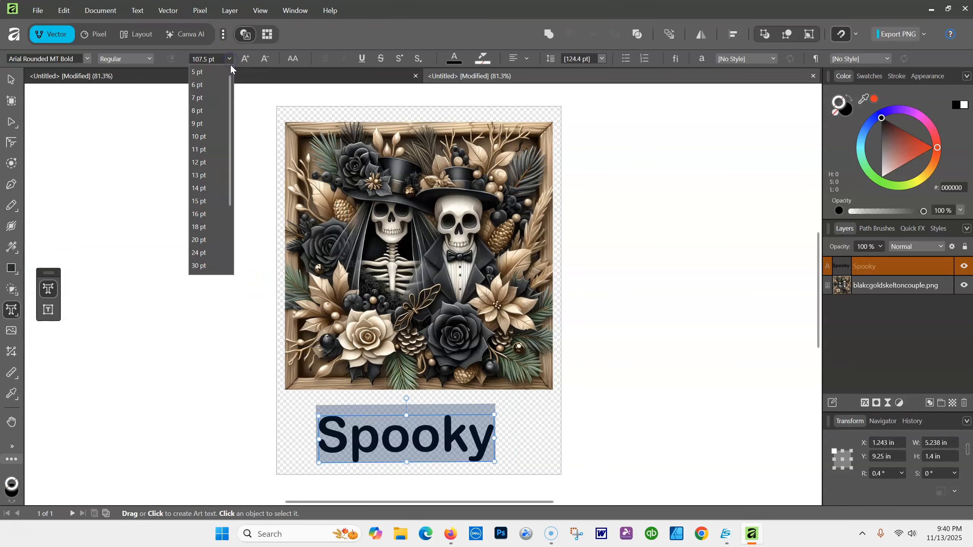
left_click(205, 138)
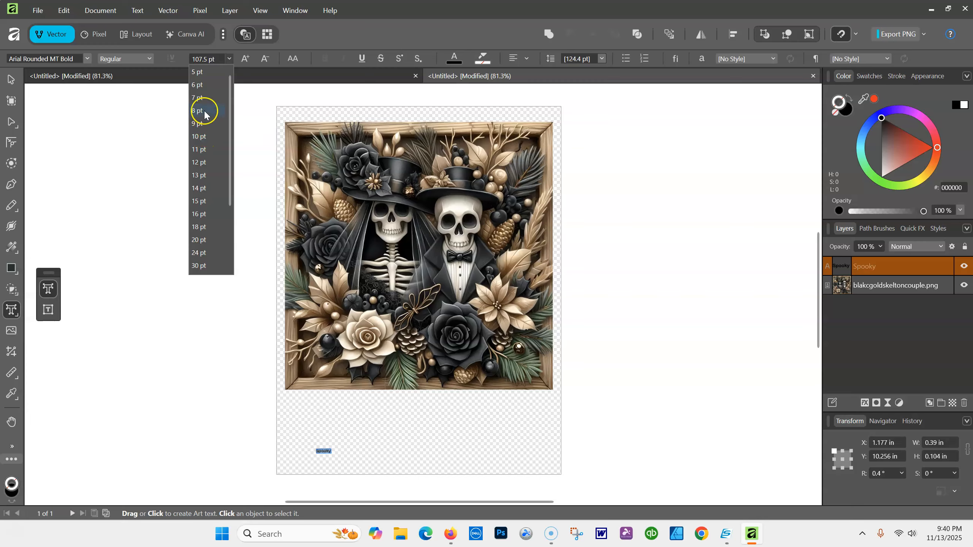
left_click(200, 266)
left_click(213, 253)
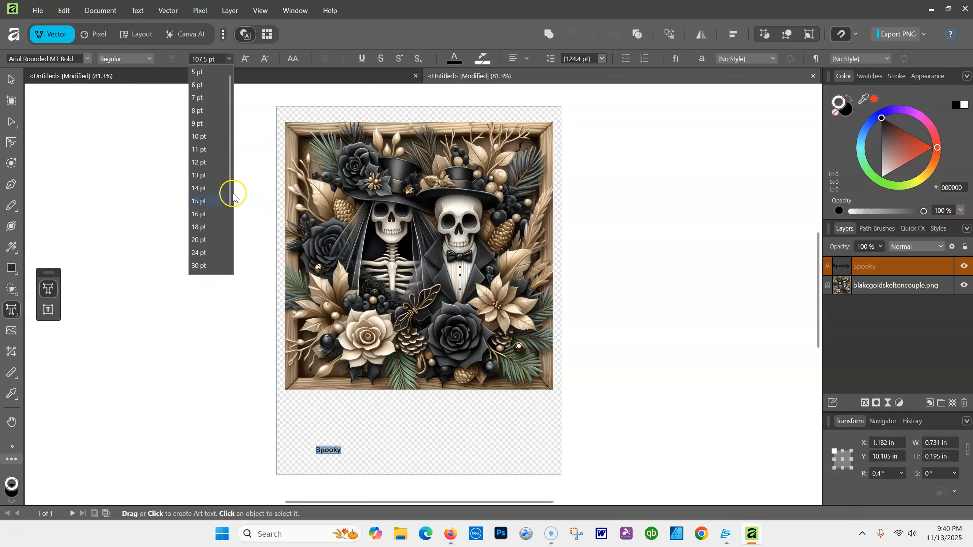
left_click_drag(228, 193, 227, 255)
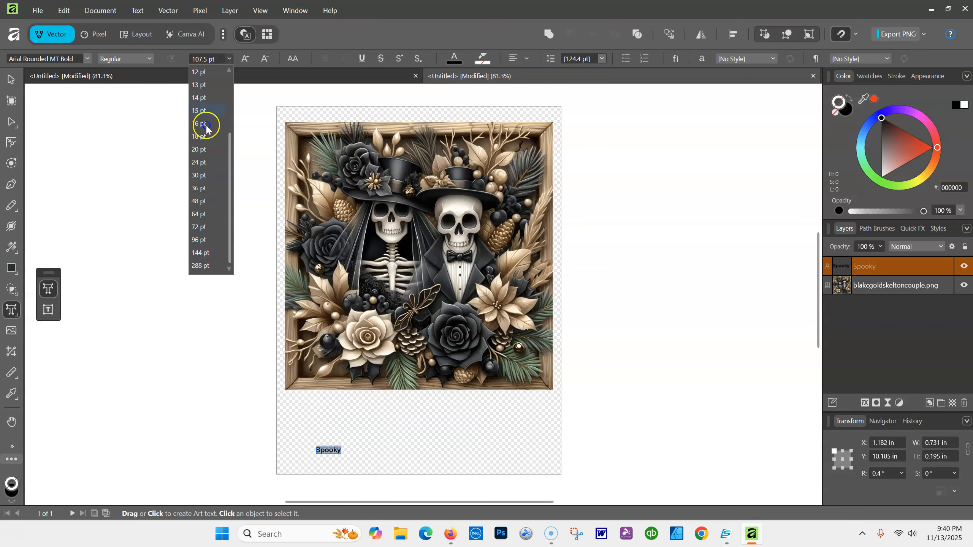
left_click(199, 201)
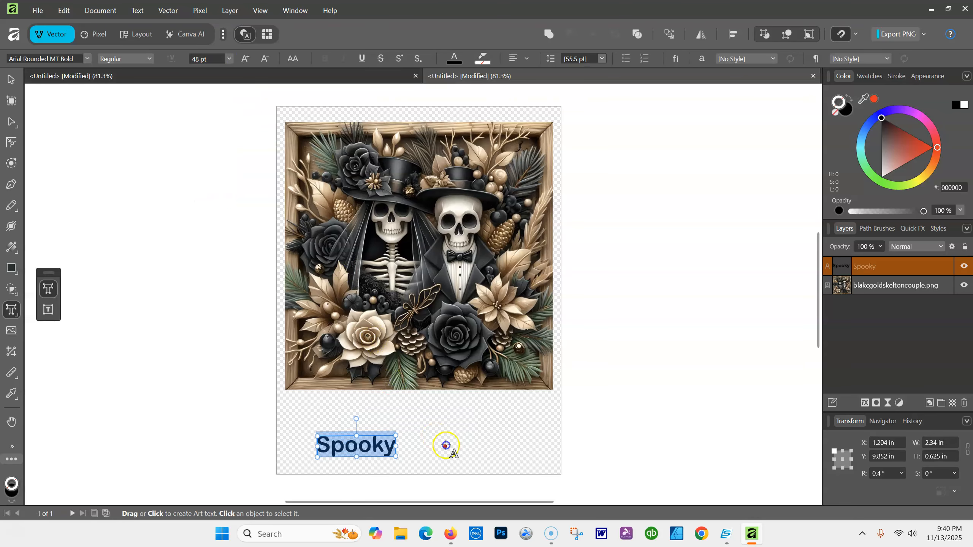
left_click_drag(395, 436, 519, 403)
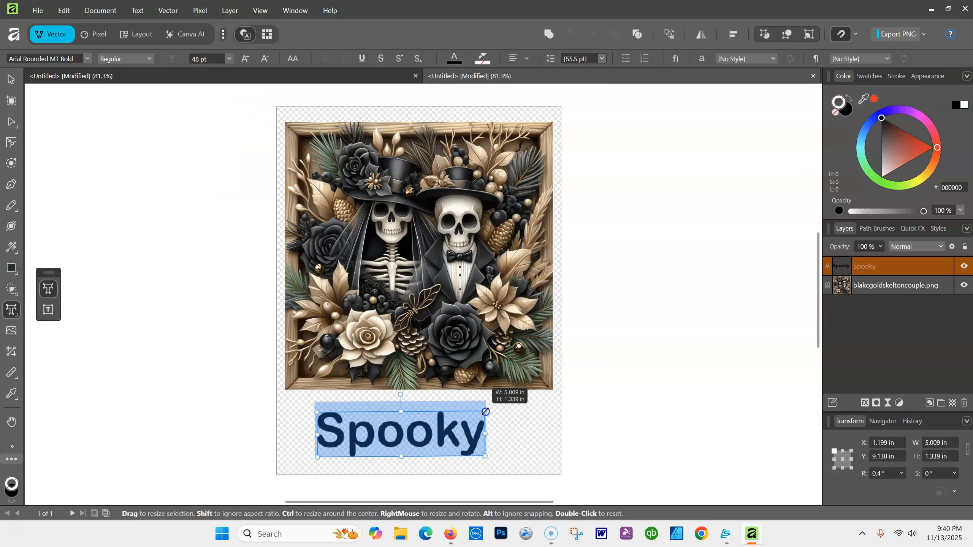
left_click(150, 57)
left_click(151, 58)
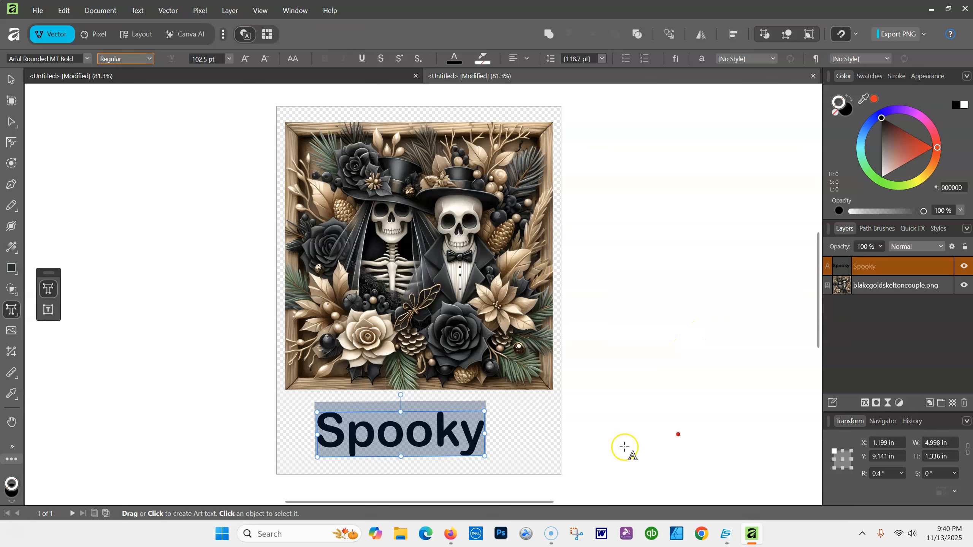
Enlarge Spooky to about 114 pt and centre it beneath the skeleton image
left_click(11, 80)
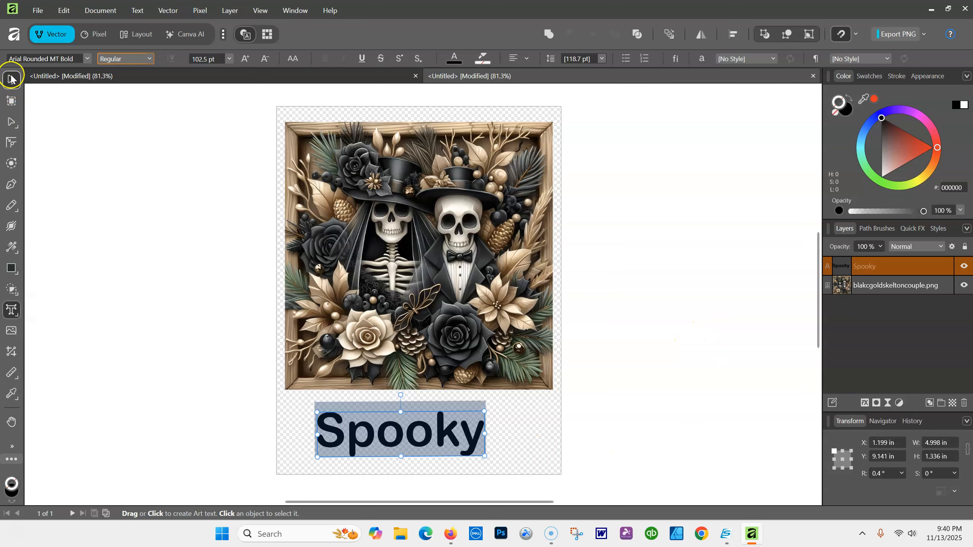
mouse_move(420, 426)
left_mouse_down()
mouse_move(457, 426)
mouse_move(431, 424)
left_mouse_up()
left_click_drag(495, 409, 515, 402)
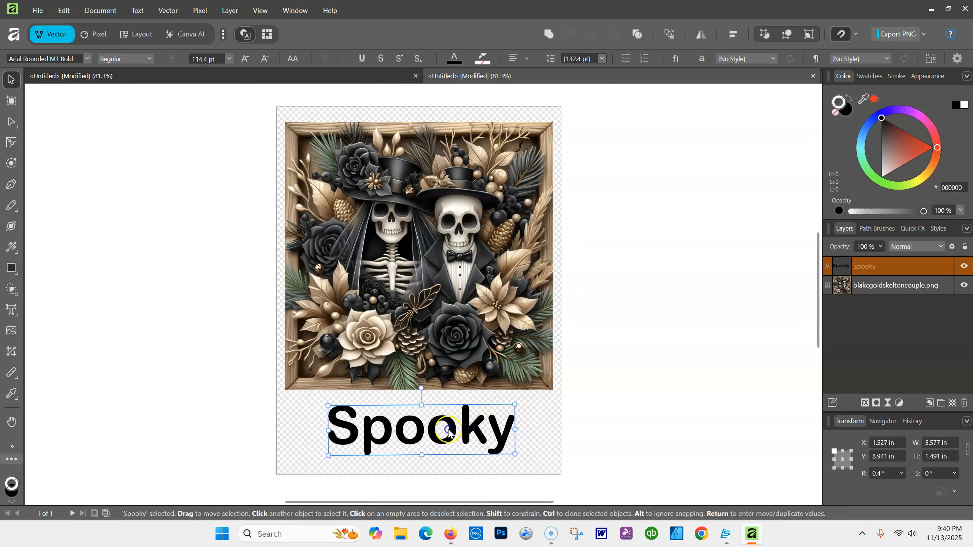
left_click_drag(448, 431, 438, 434)
left_click(739, 327)
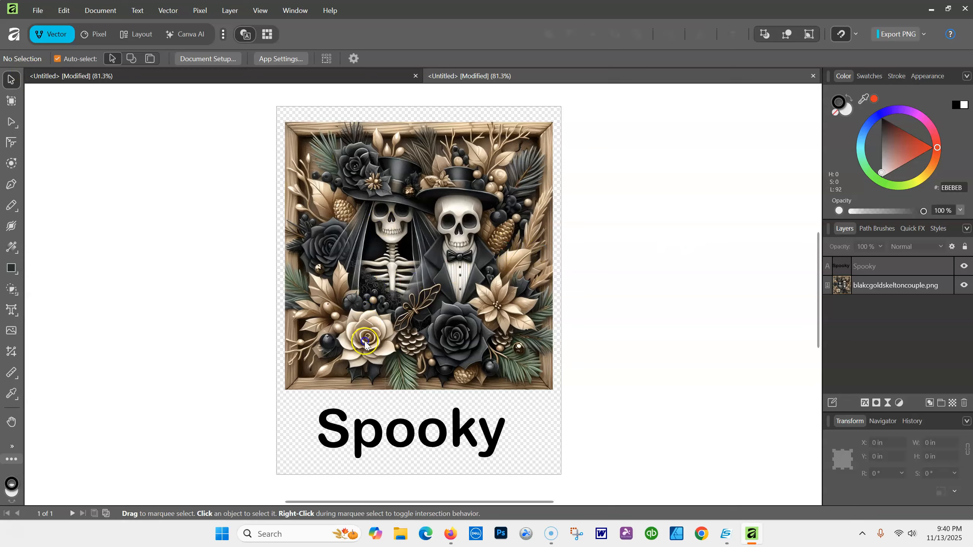
left_click(394, 437)
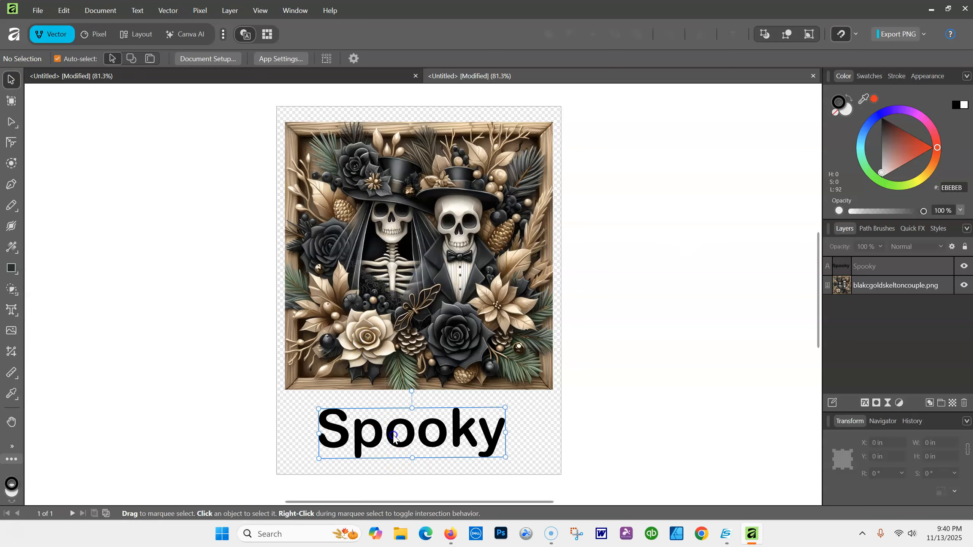
key("t")
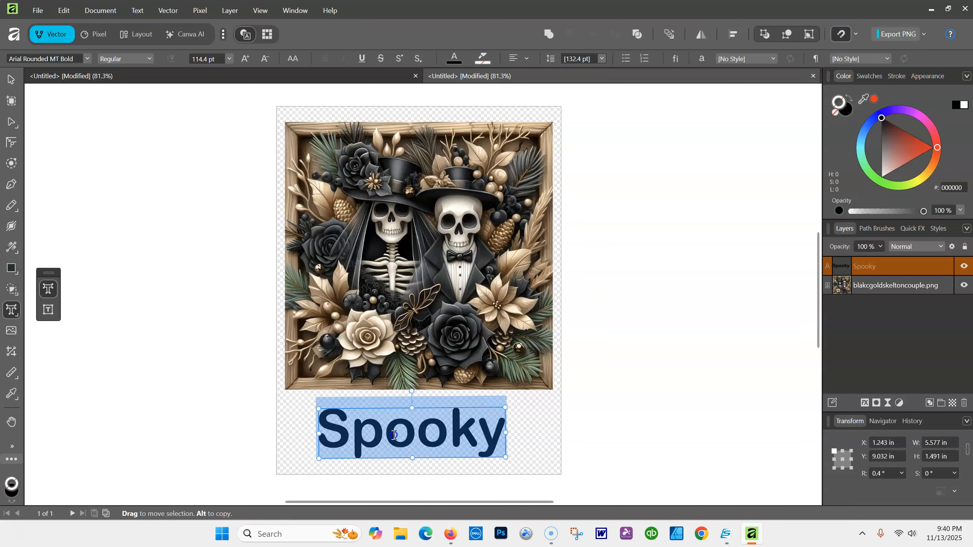
key("ctrl+a")
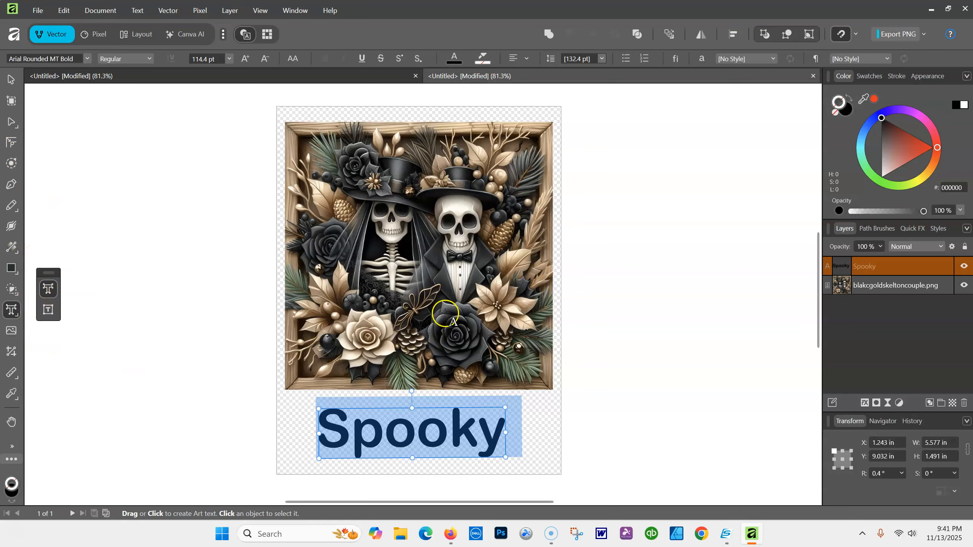
left_click(375, 317)
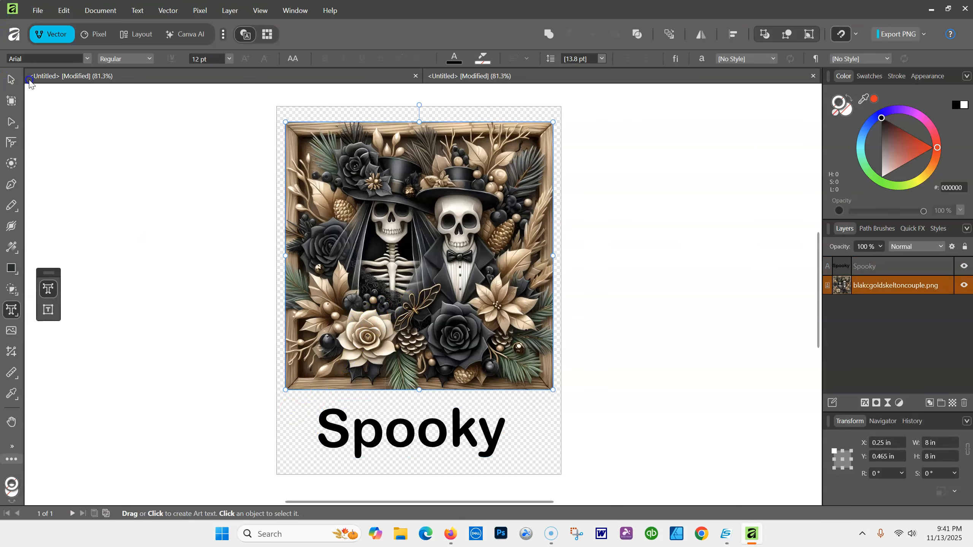
left_click(11, 80)
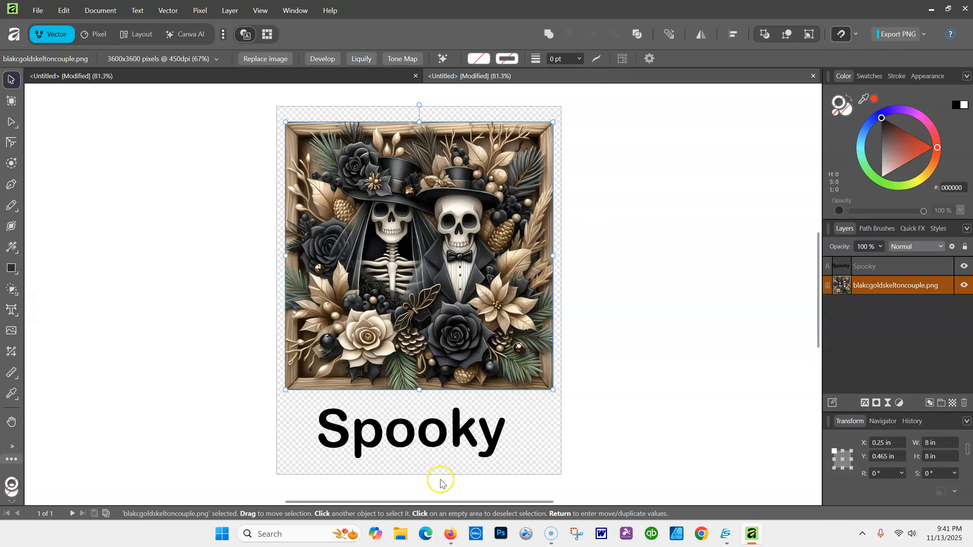
left_click(384, 429)
double_click(388, 429)
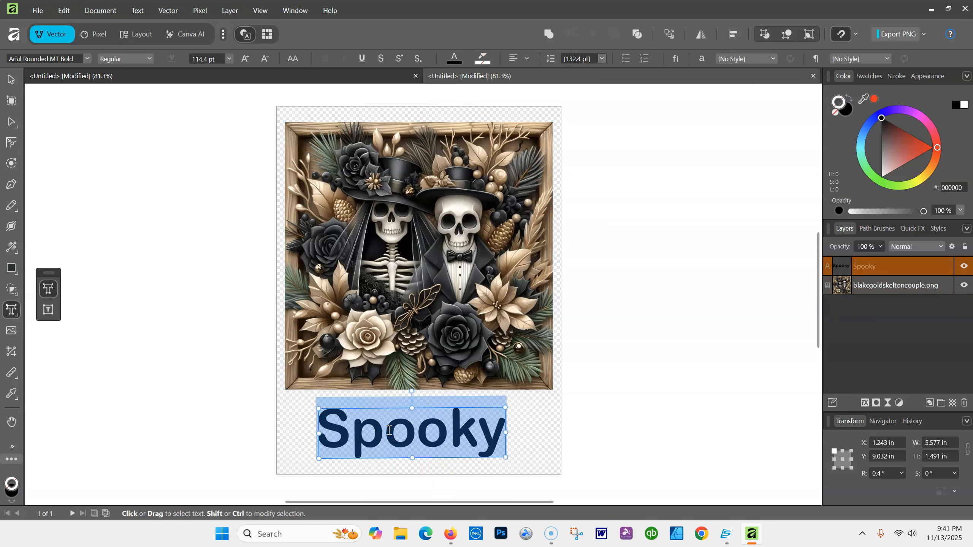
left_click(389, 430)
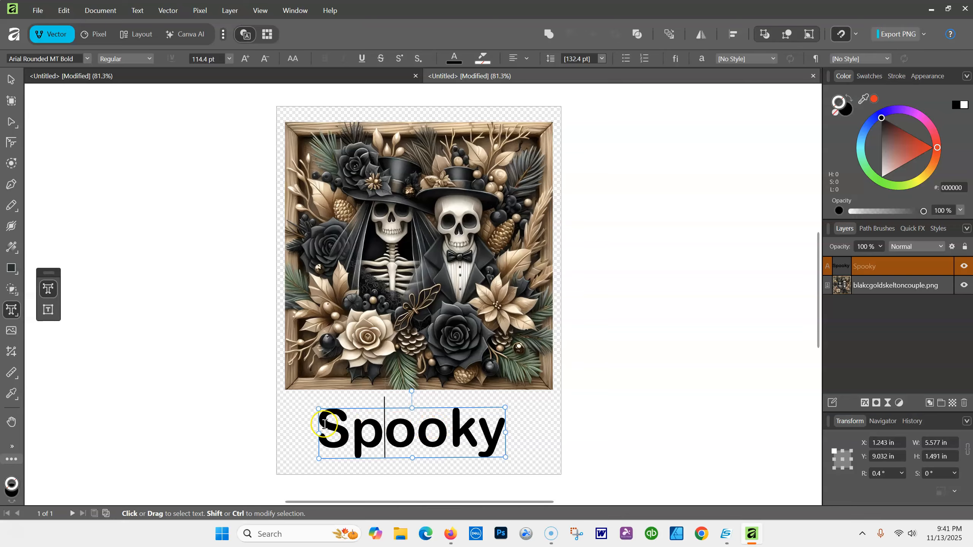
left_click_drag(323, 423, 526, 423)
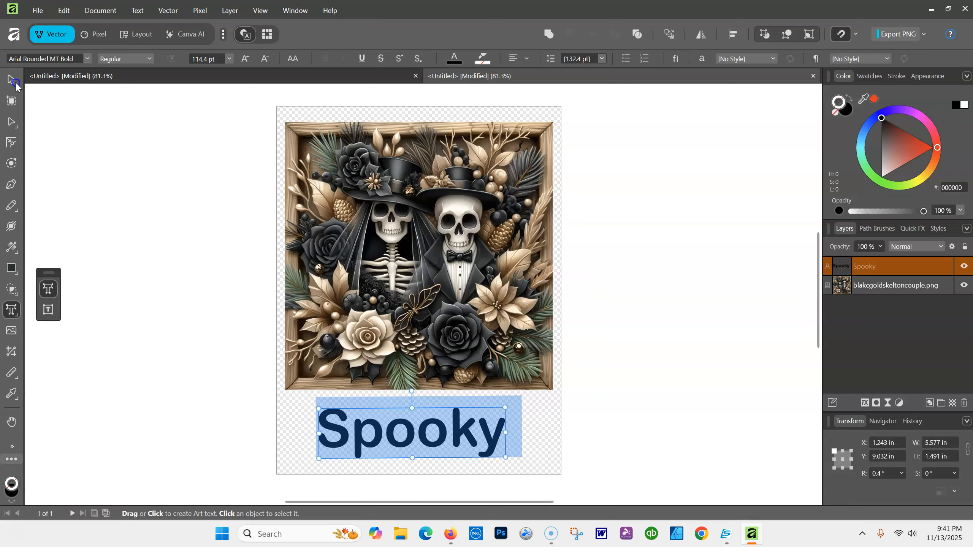
left_click(12, 78)
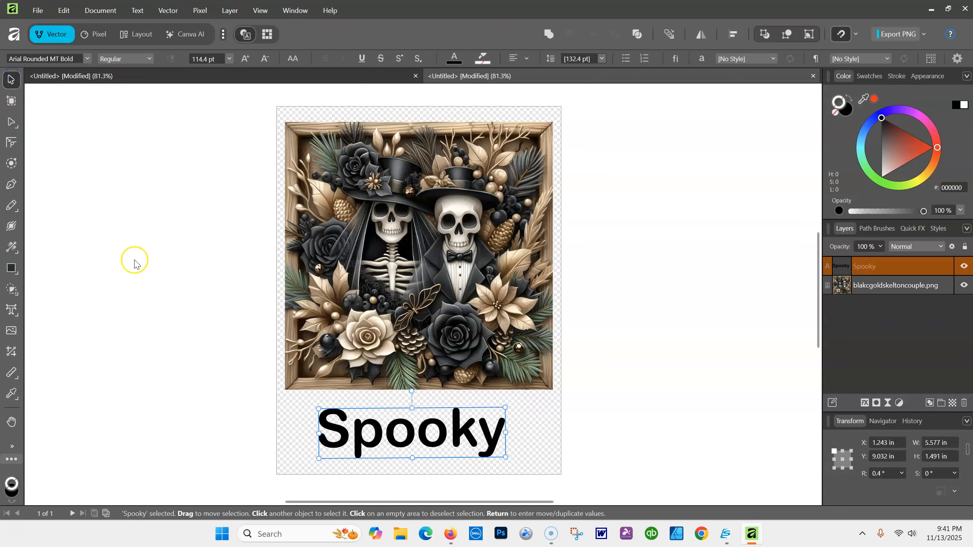
left_click(15, 397)
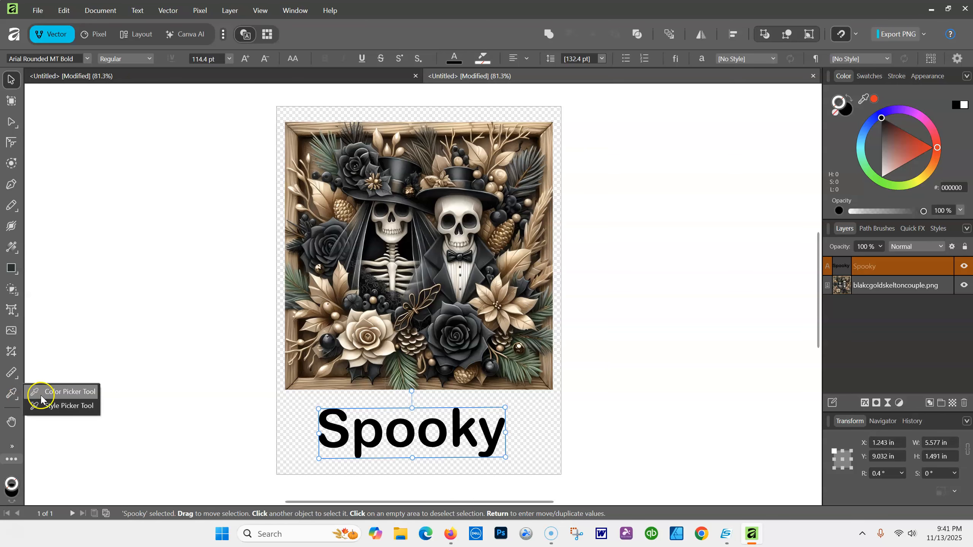
left_click(60, 392)
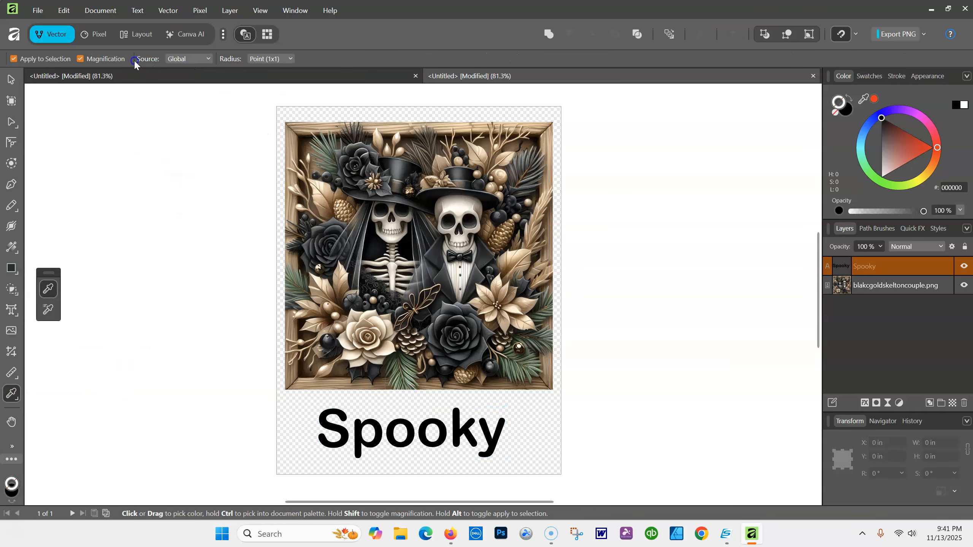
left_click(80, 59)
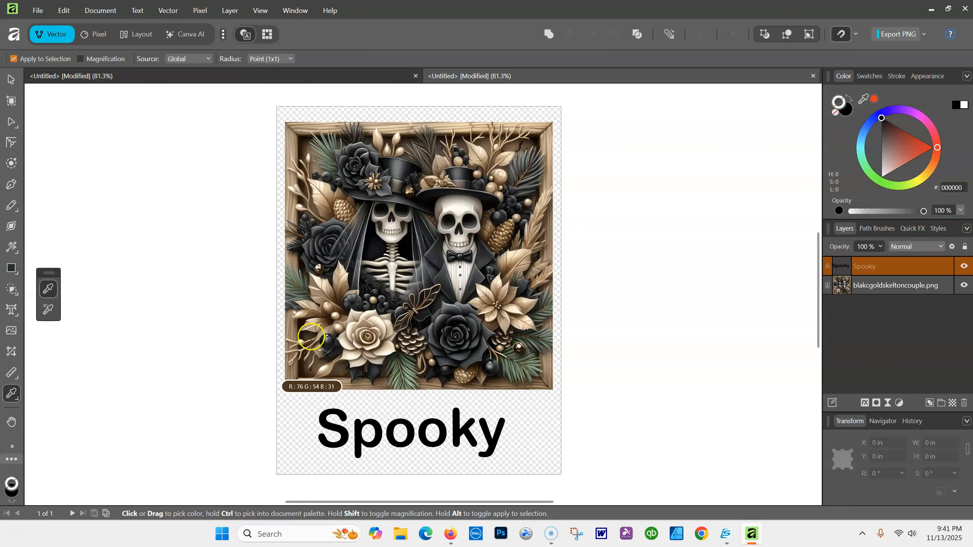
left_click(375, 323)
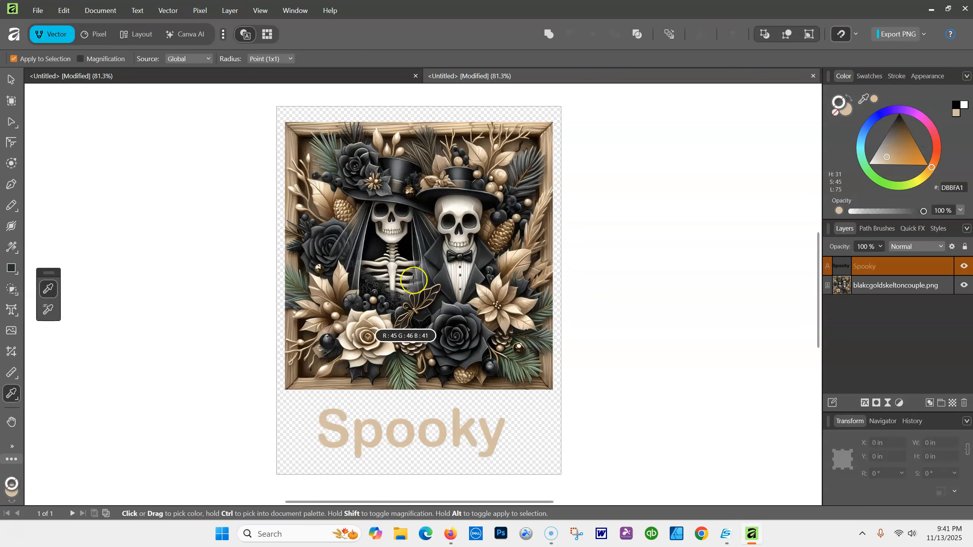
left_click(493, 112)
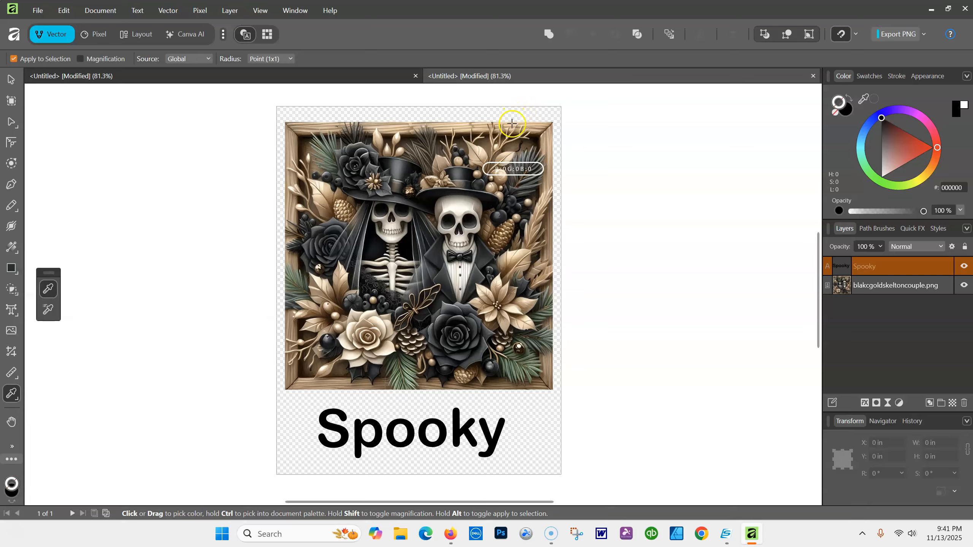
left_click(523, 155)
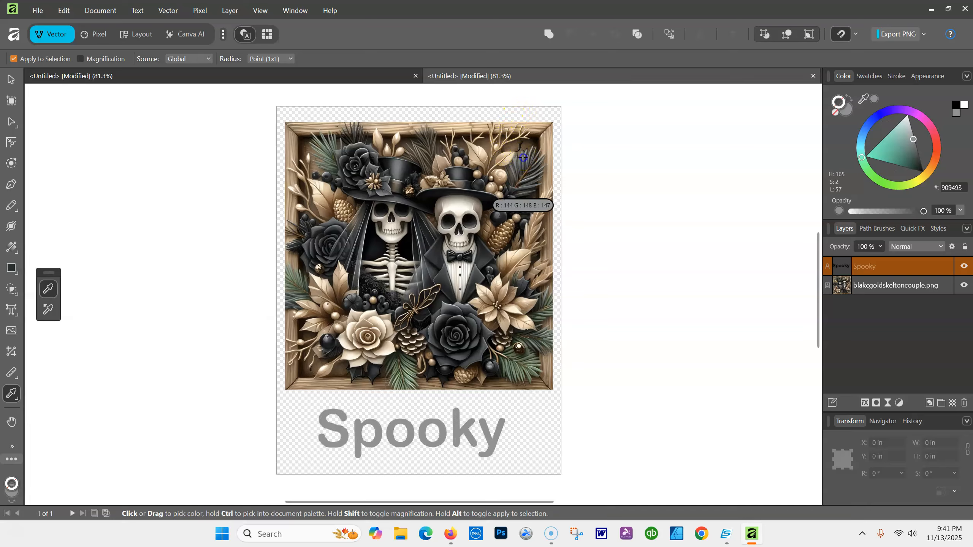
left_click(345, 211)
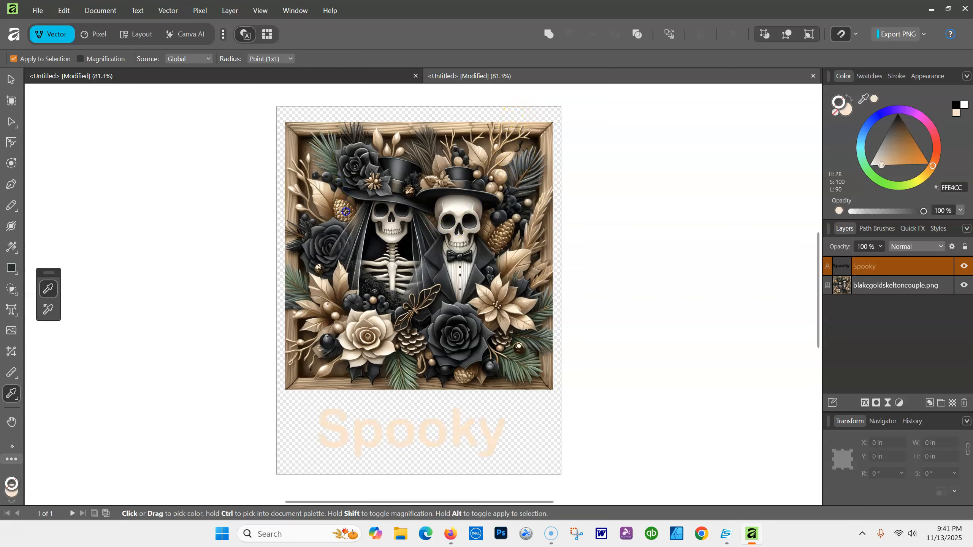
left_click(320, 200)
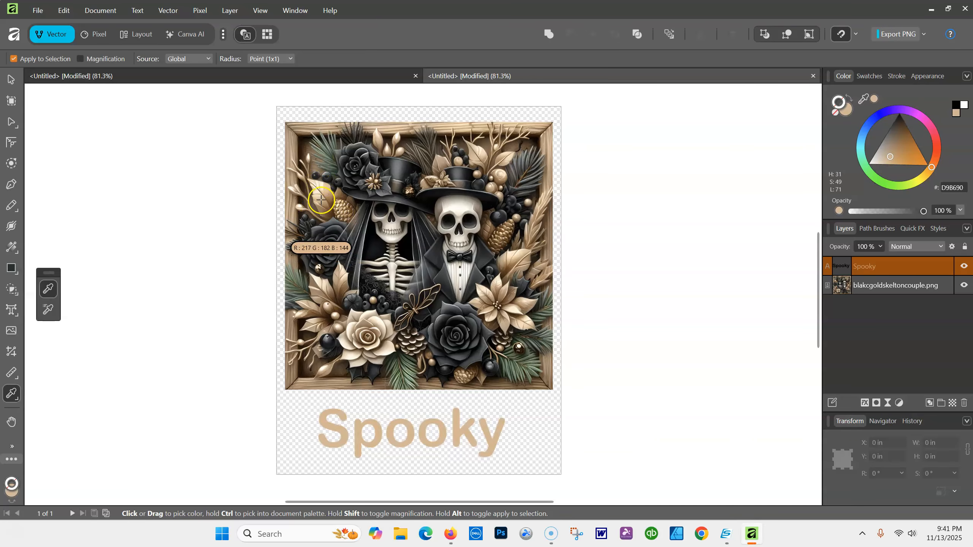
left_click(408, 325)
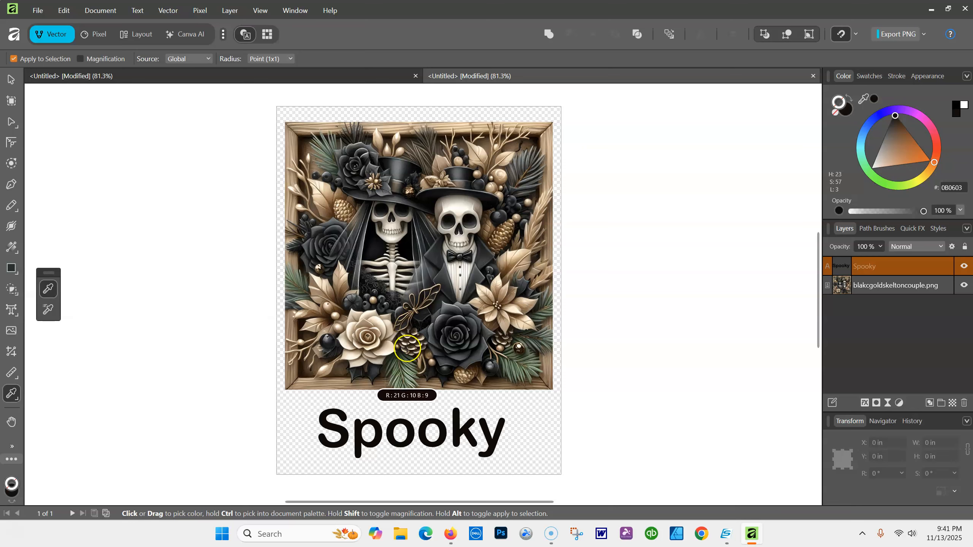
left_click(405, 369)
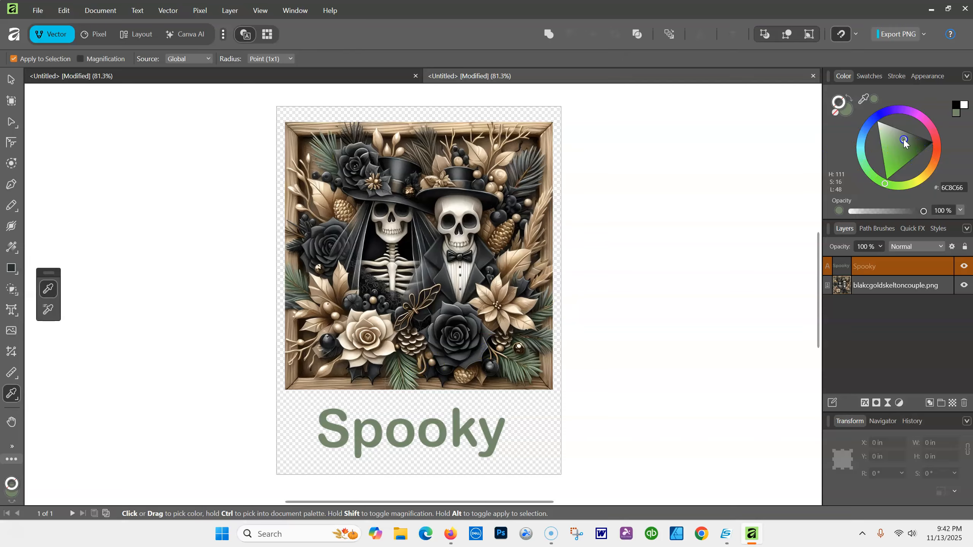
mouse_move(902, 153)
left_mouse_down()
mouse_move(892, 178)
mouse_move(898, 152)
mouse_move(886, 132)
mouse_move(919, 159)
mouse_move(912, 165)
left_mouse_up()
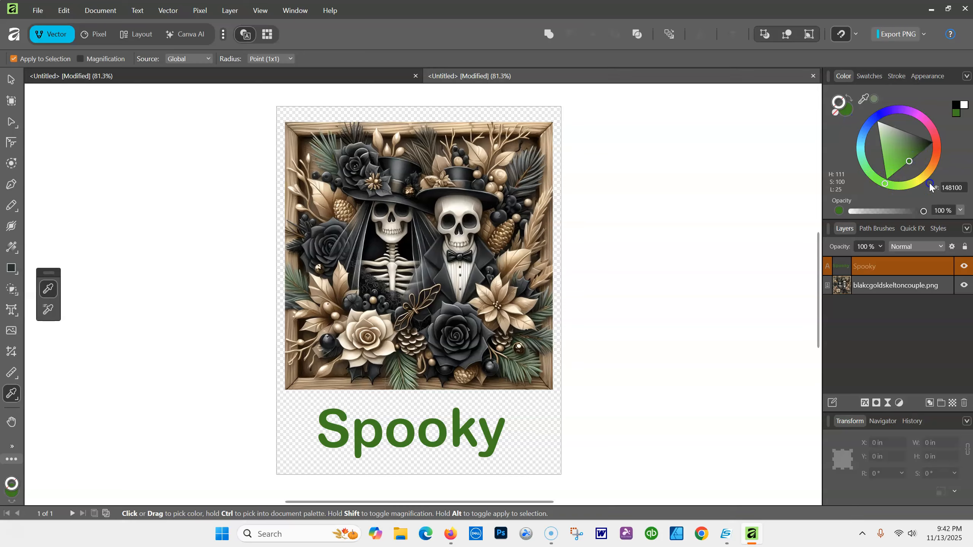
left_click_drag(929, 145, 892, 111)
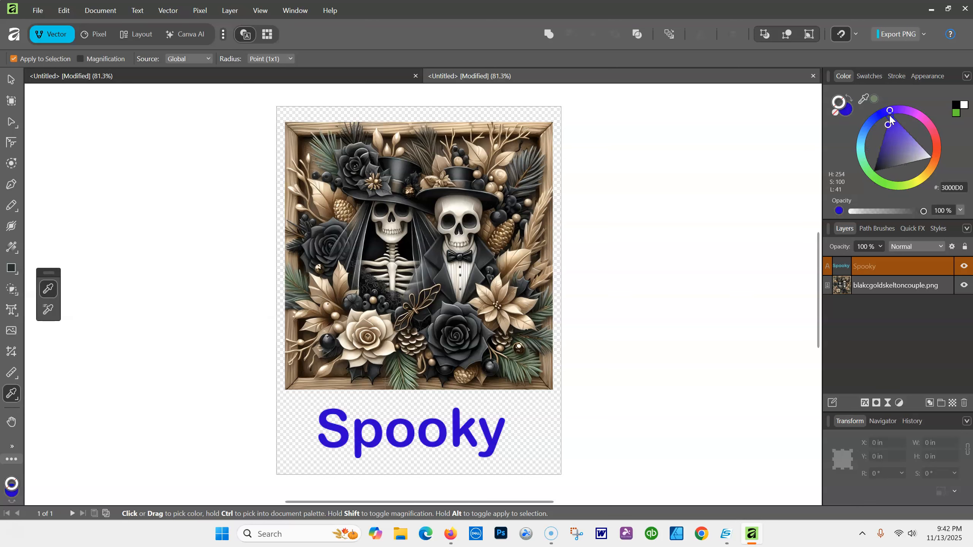
left_click(956, 107)
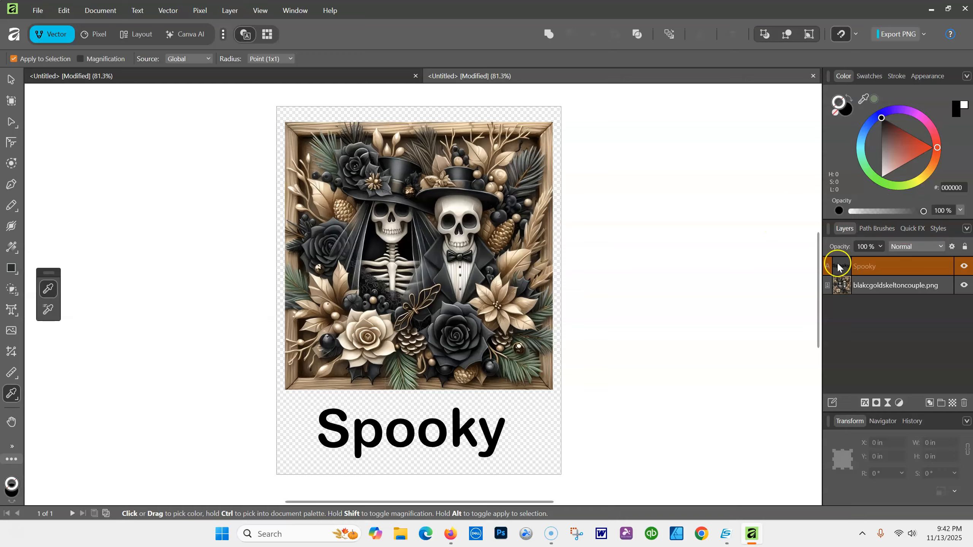
Apply Bevel / Emboss to Spooky at 100% opacity with a 32.5 px radius
left_click(914, 229)
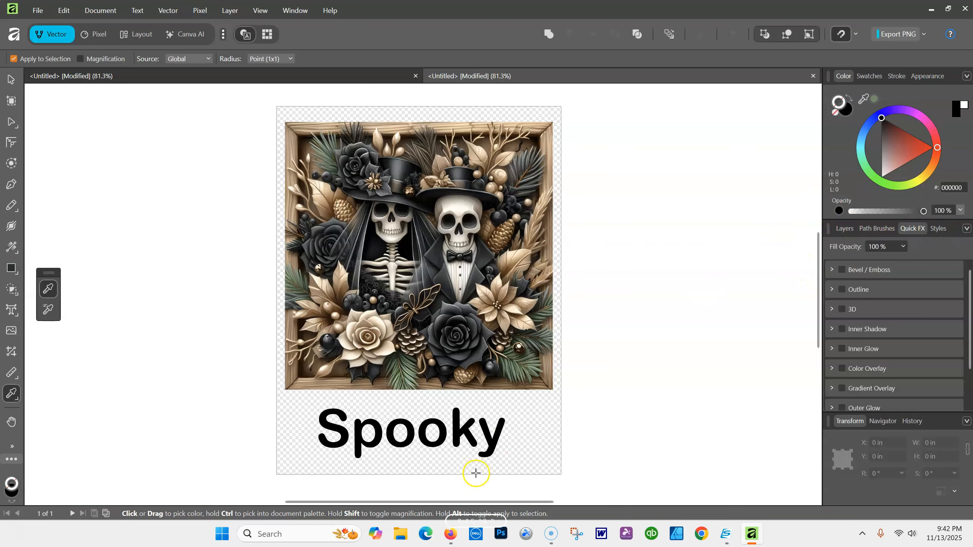
left_click(842, 270)
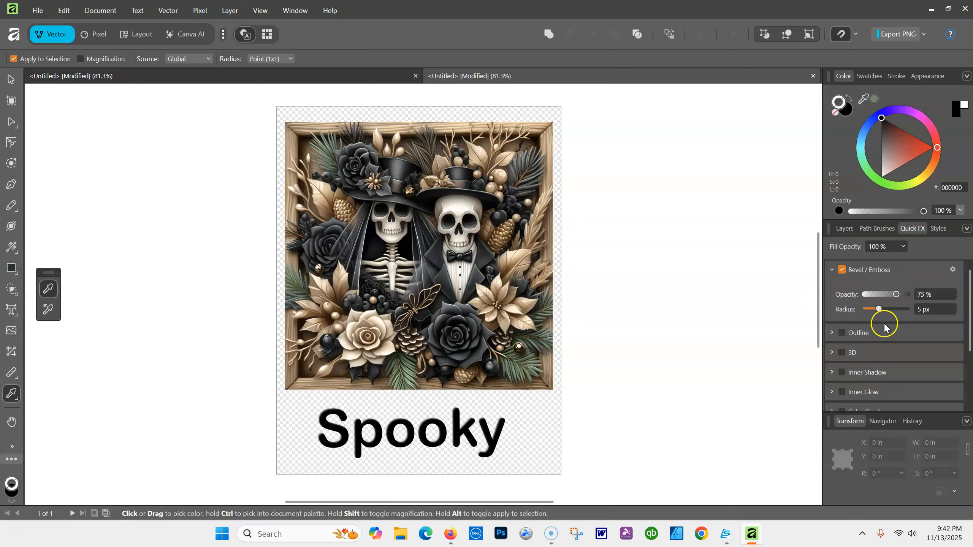
mouse_move(894, 297)
left_mouse_down()
mouse_move(923, 294)
mouse_move(879, 310)
mouse_move(894, 309)
left_mouse_up()
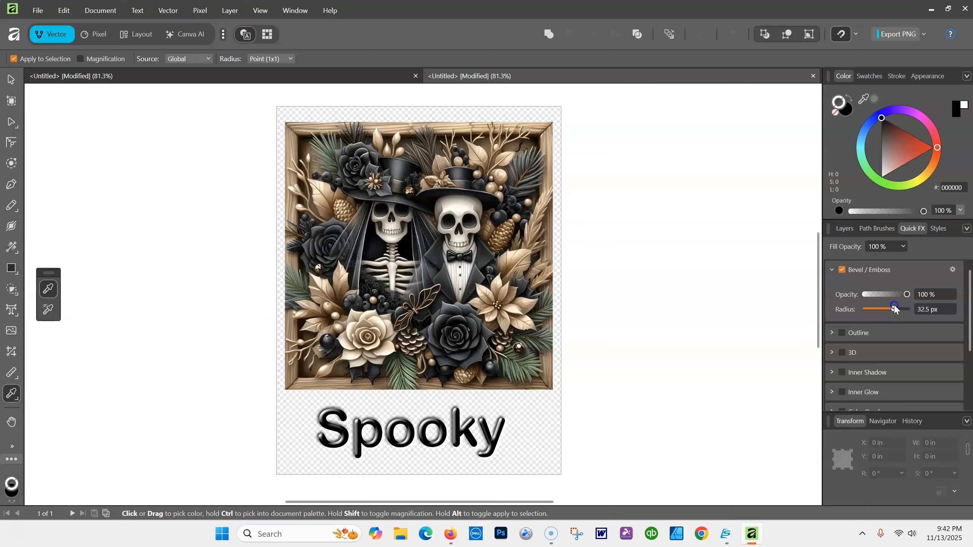
Preview a thick yellow outline (blue 87) on Spooky, then turn the outline off
left_click(841, 333)
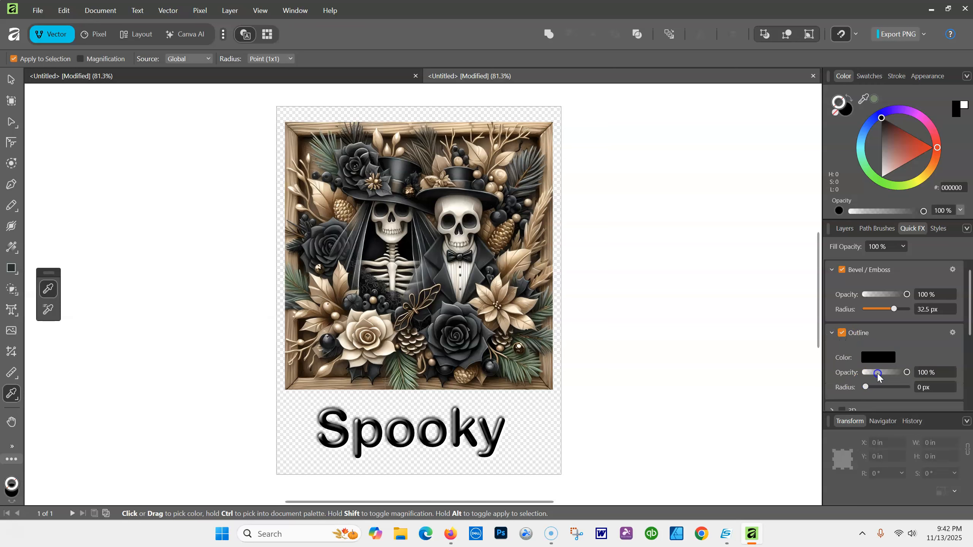
left_click(874, 357)
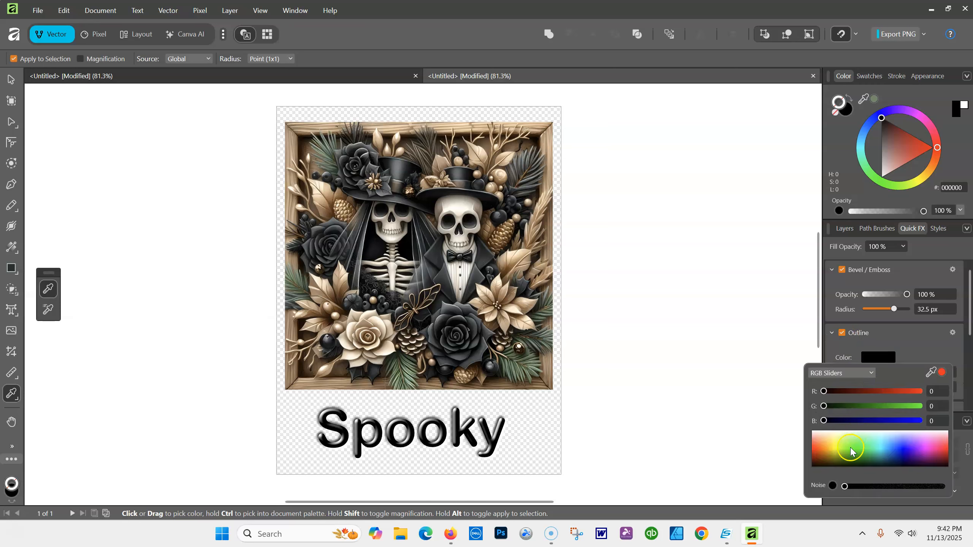
left_click(836, 443)
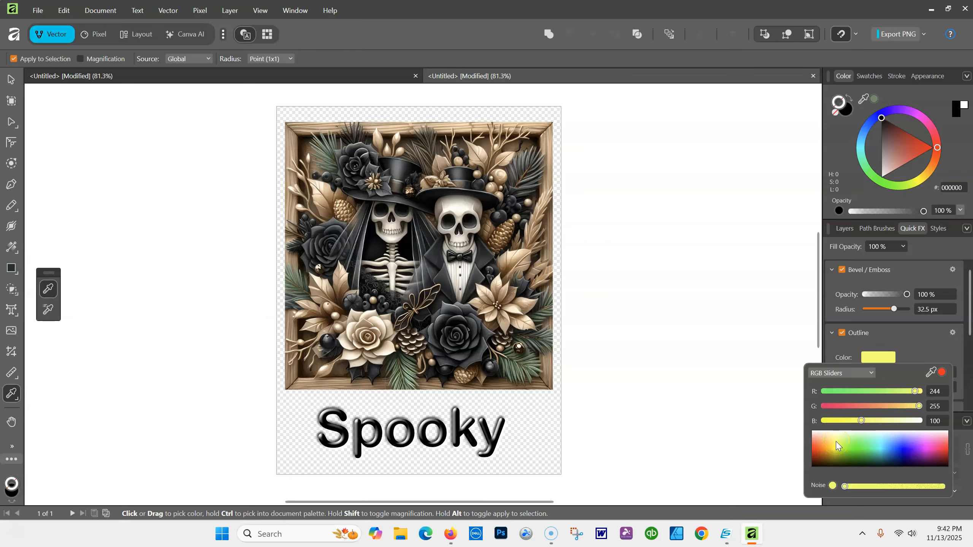
left_click_drag(861, 420, 856, 421)
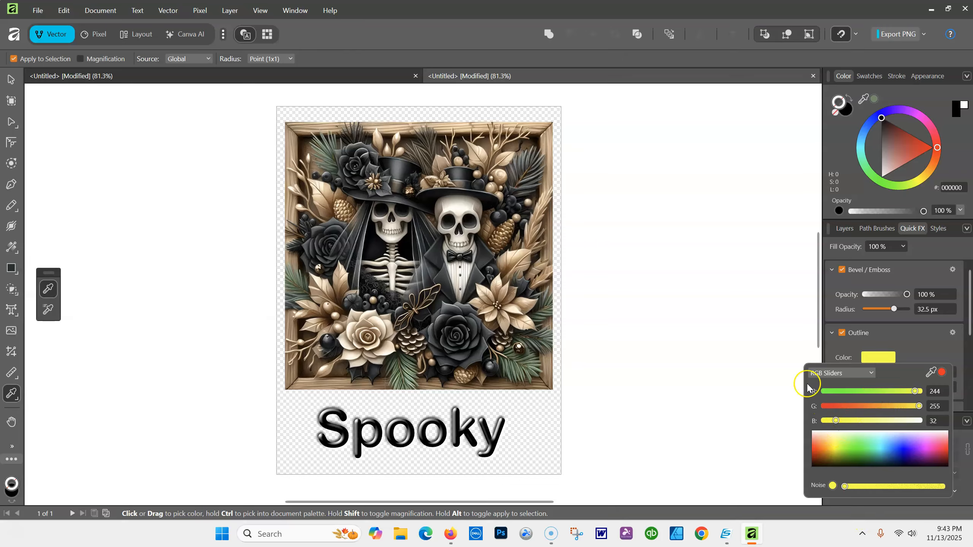
left_click(914, 340)
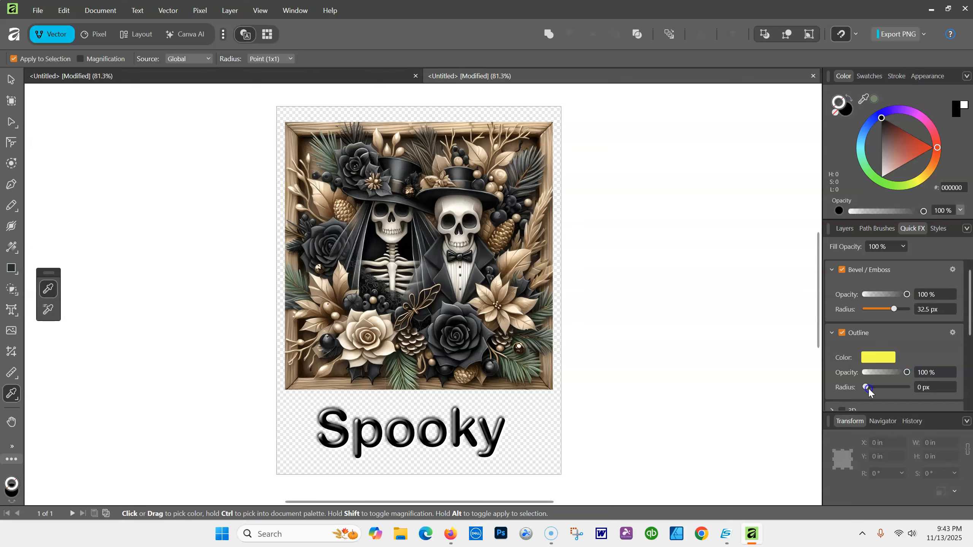
left_click_drag(874, 388, 894, 389)
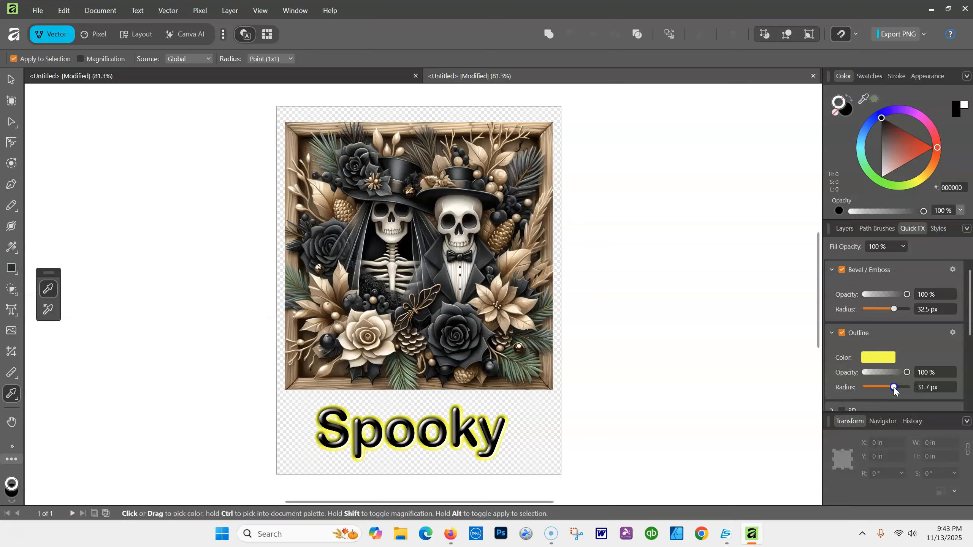
left_click(843, 332)
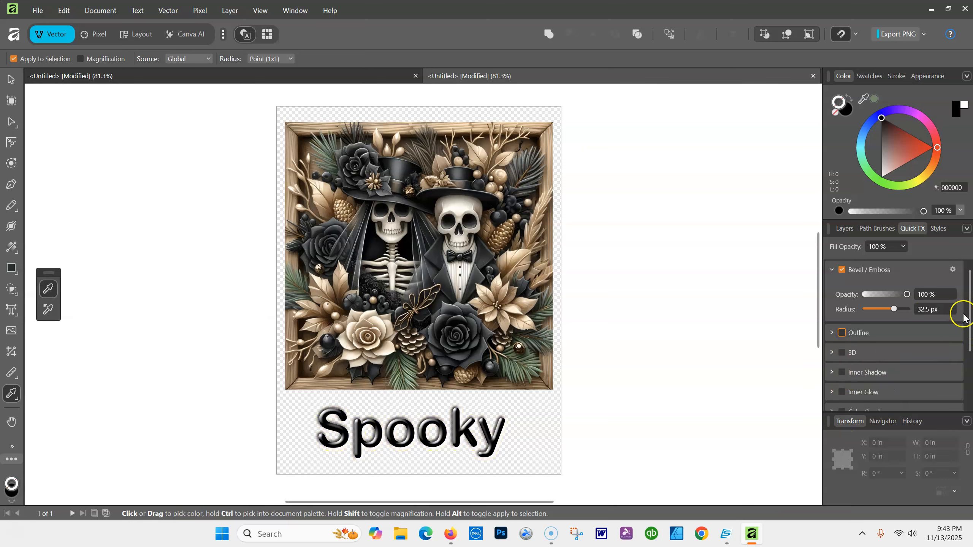
Add a 3D effect with a 100 px radius to the Spooky text
scroll(964, 326, "down", 2)
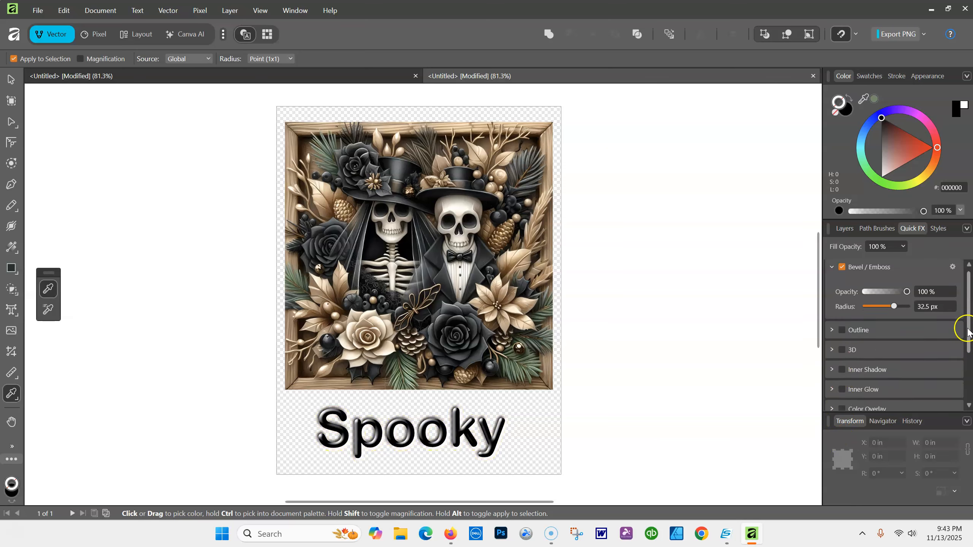
left_click(843, 304)
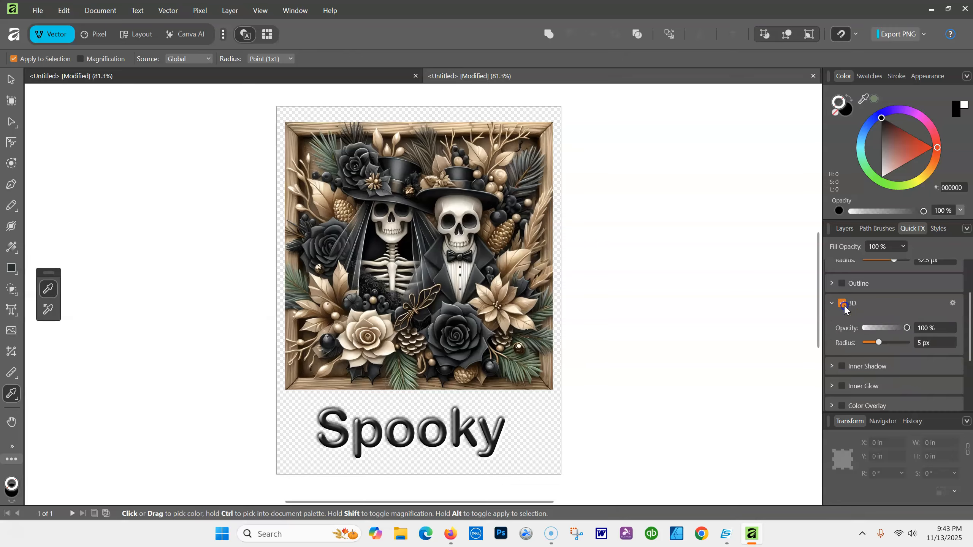
left_click_drag(875, 344, 910, 343)
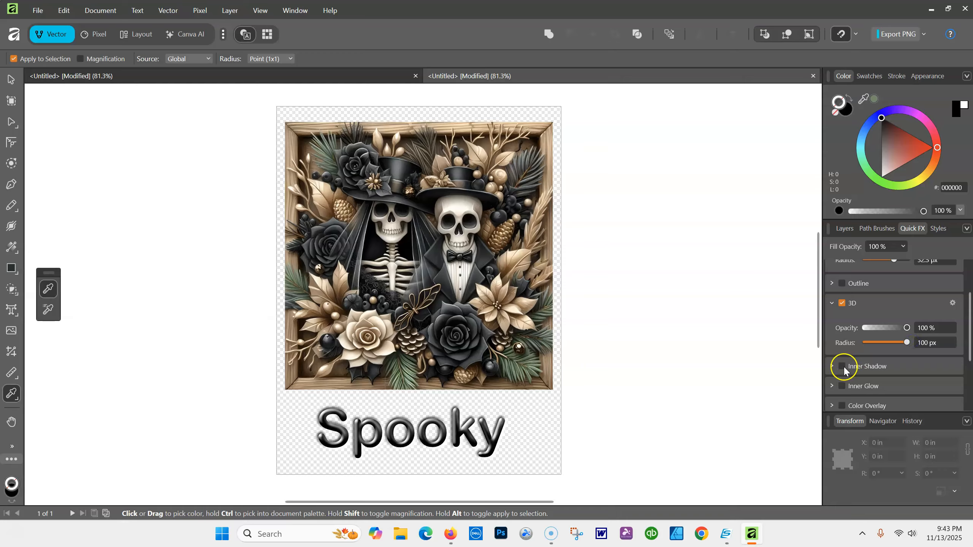
left_click_drag(969, 343, 969, 382)
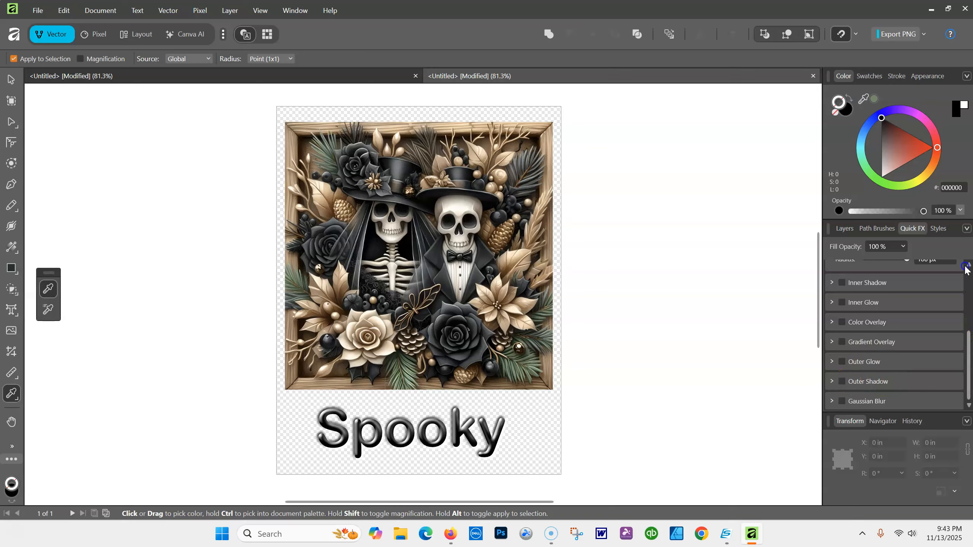
scroll(969, 335, "up", 3)
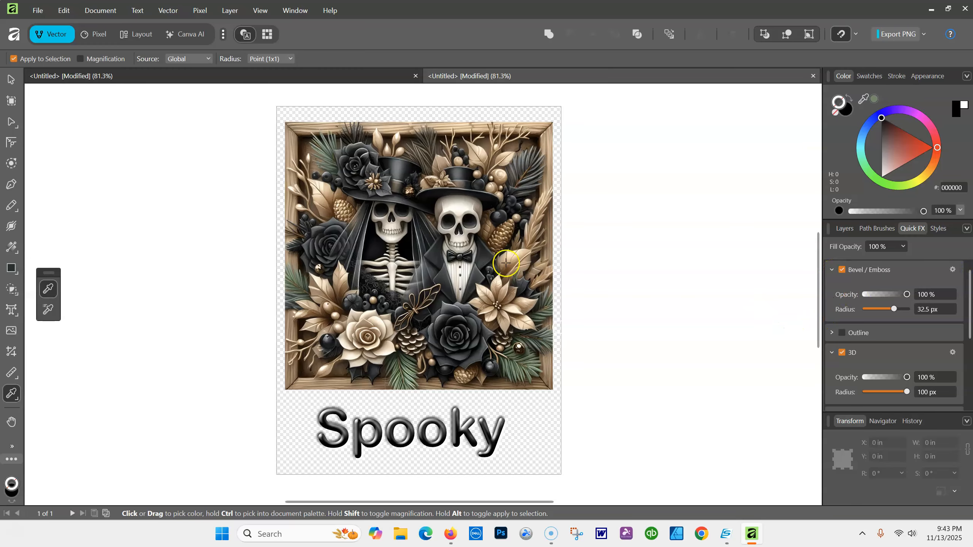
Select Spooky, undo an accidental move so it stays in place, and deselect
left_click(11, 79)
left_click(426, 419)
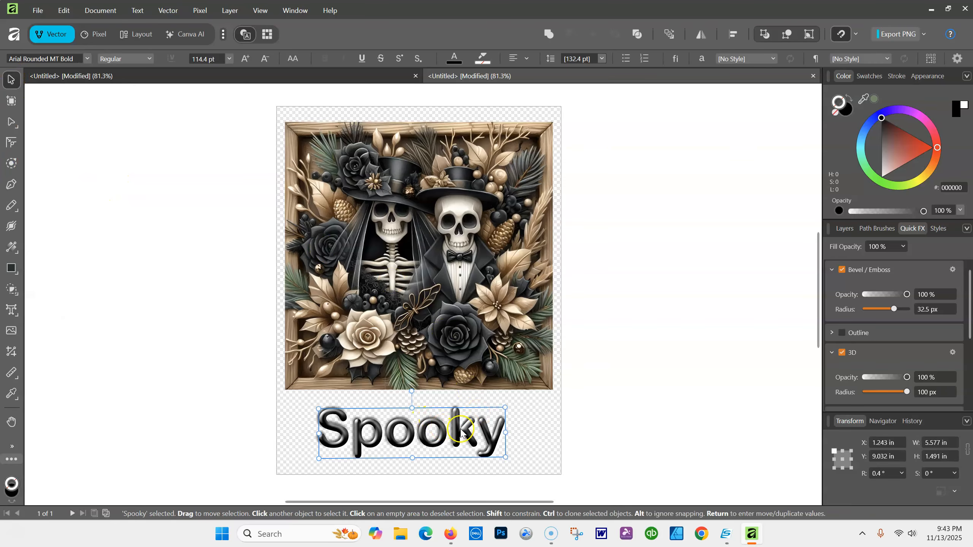
left_click_drag(458, 430, 498, 421)
key("ctrl+z")
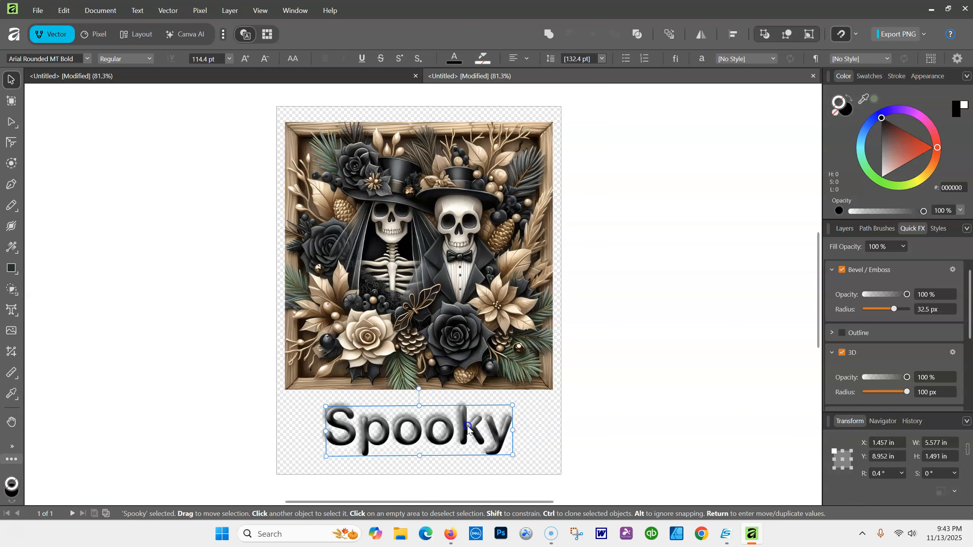
left_click(633, 240)
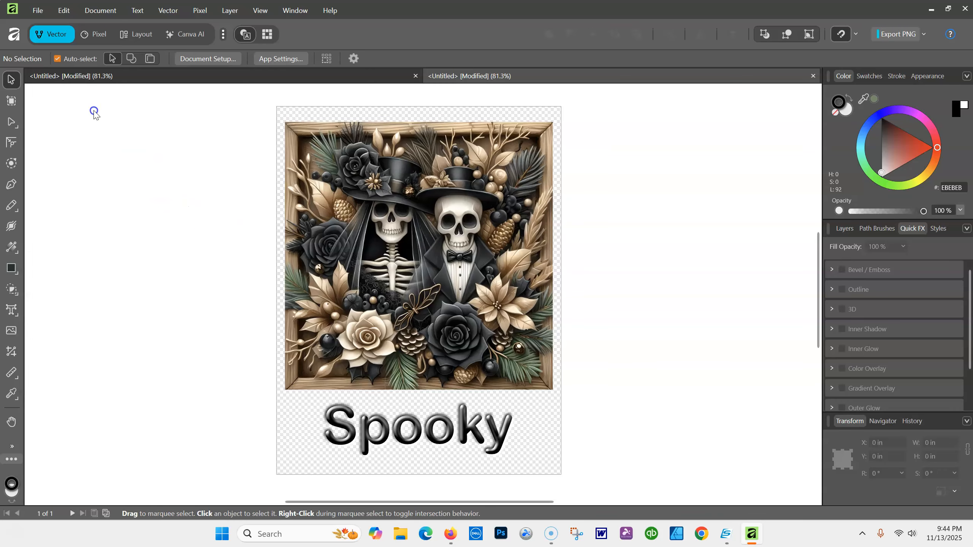
left_click(40, 10)
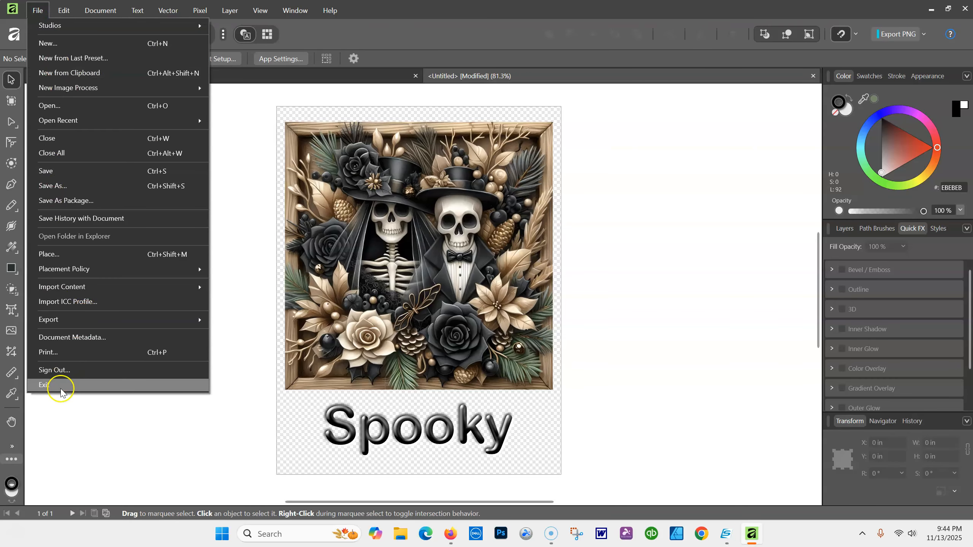
Choose the SC-F500 Series(Network) printer in the Print dialog
left_click(61, 354)
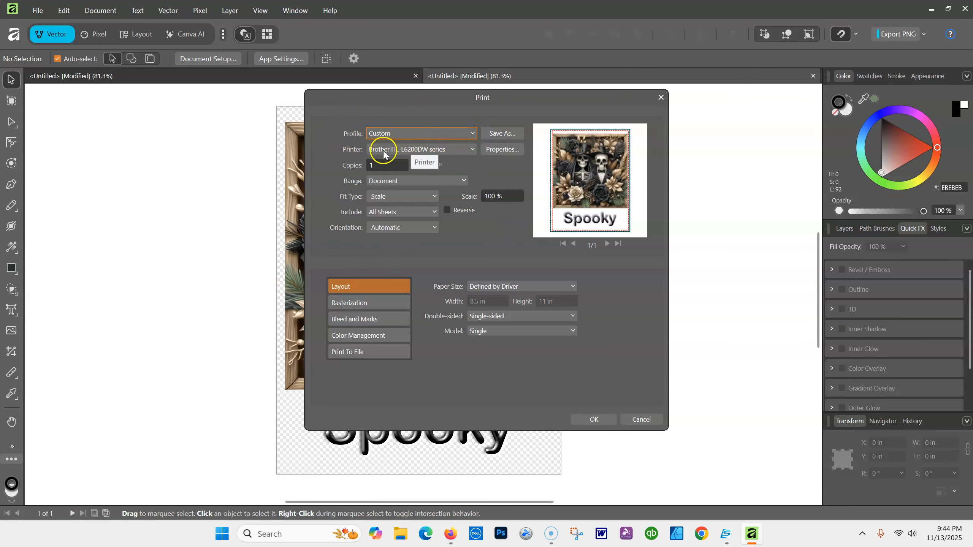
left_click(473, 150)
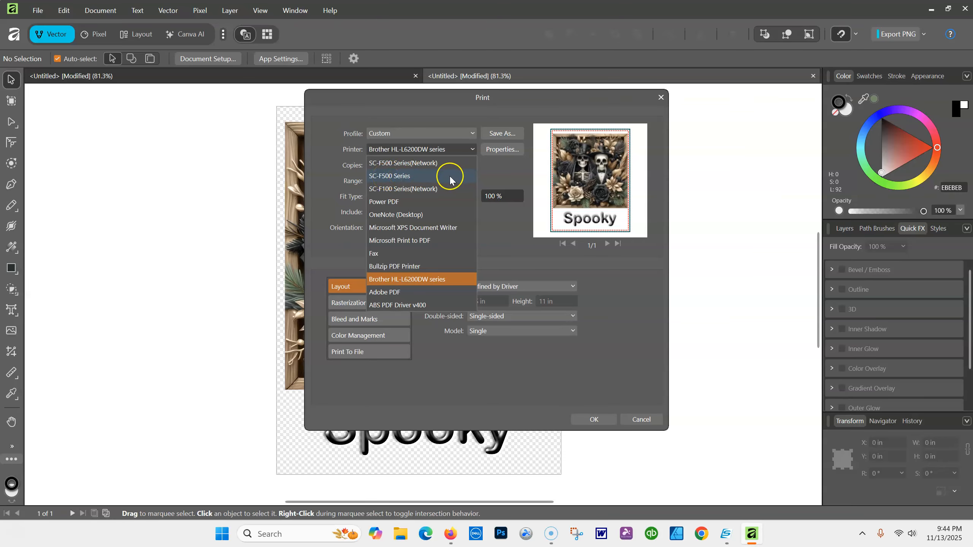
left_click(412, 163)
left_click(493, 152)
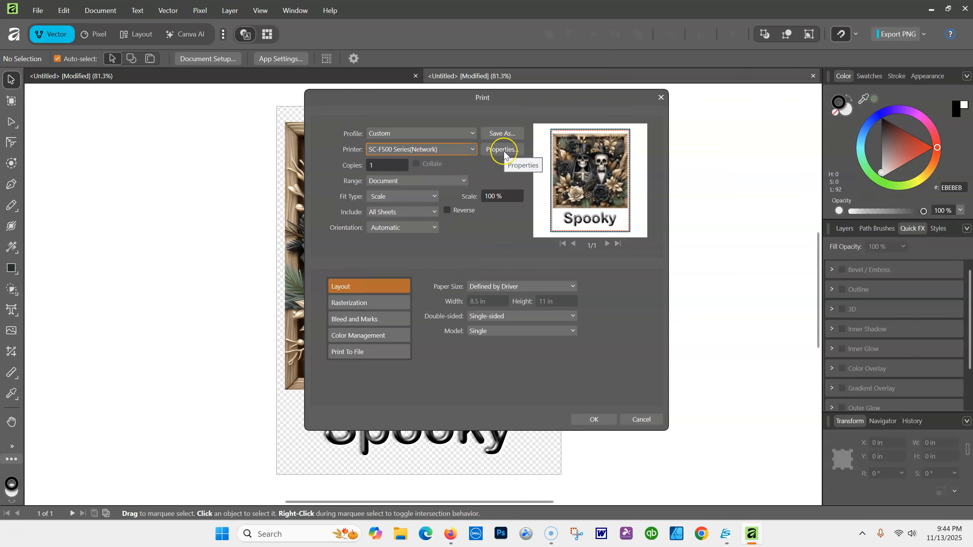
Set the SC-F500 printer's document size to User-Defined after browsing the A, US-ANSI and US-ARCH sizes
left_click(503, 150)
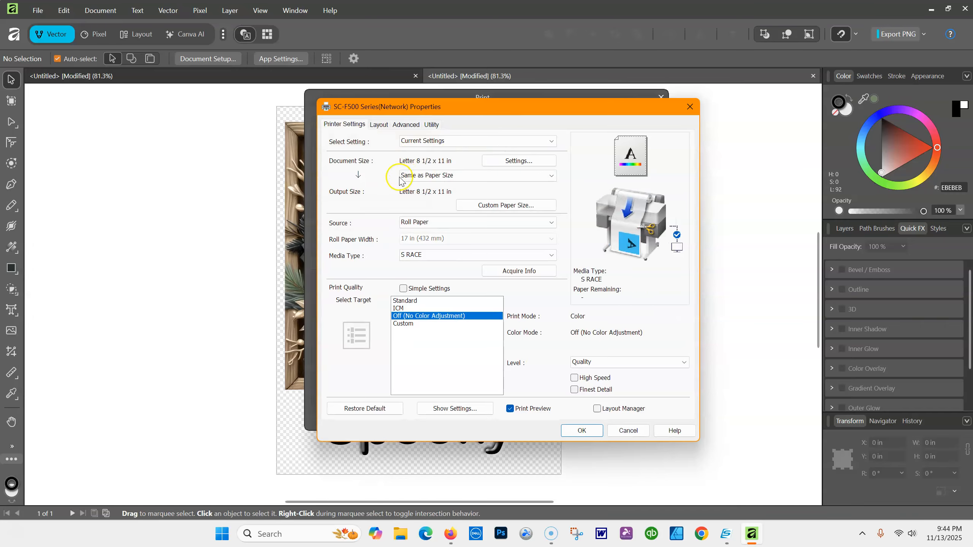
left_click(448, 169)
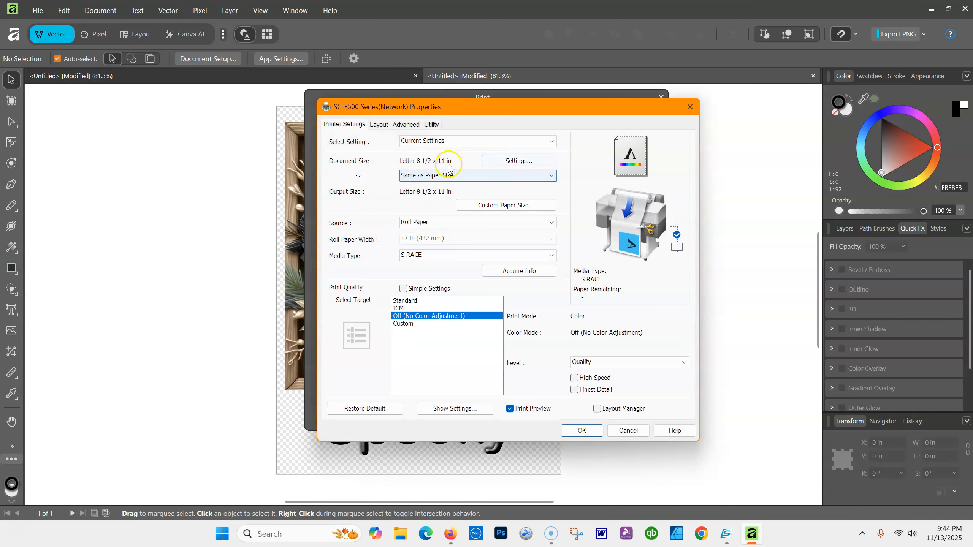
left_click(525, 162)
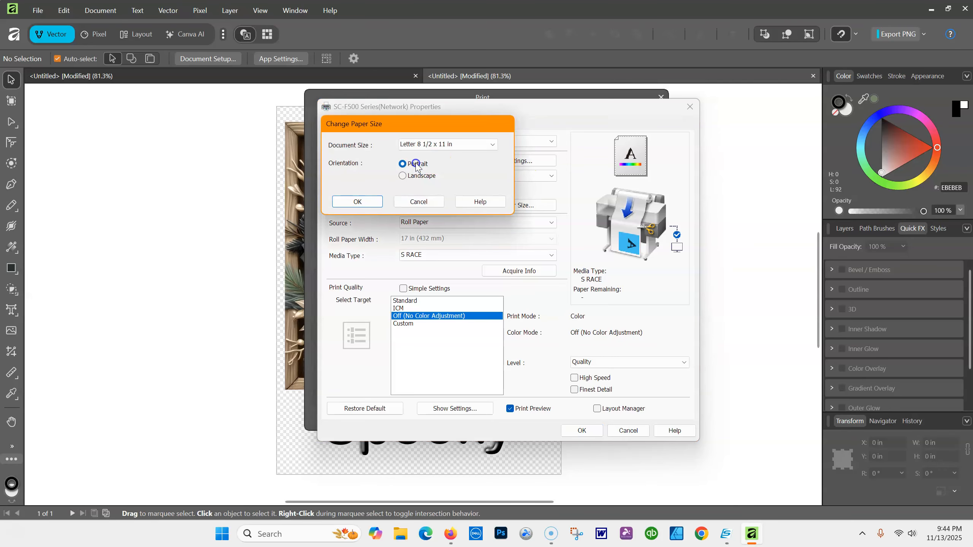
left_click(494, 144)
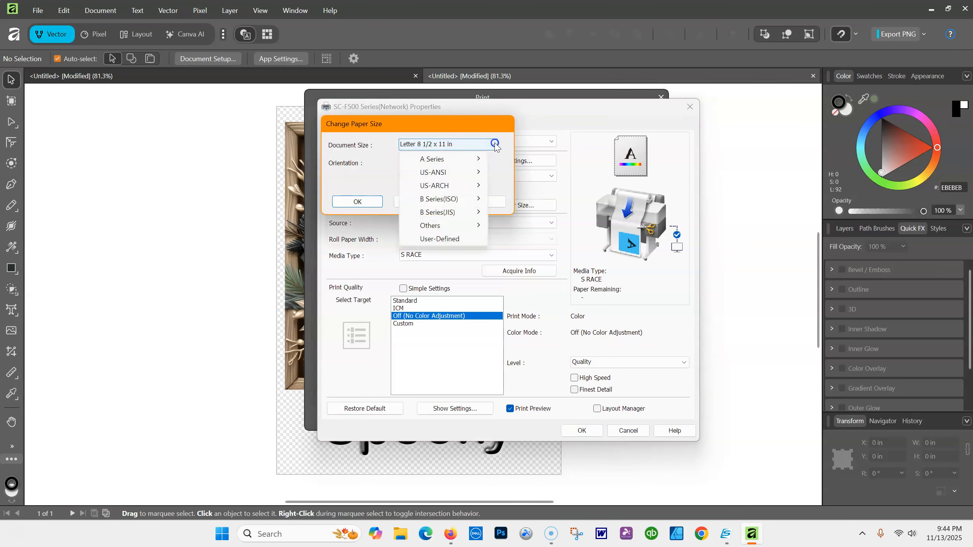
left_click(478, 165)
left_click(460, 173)
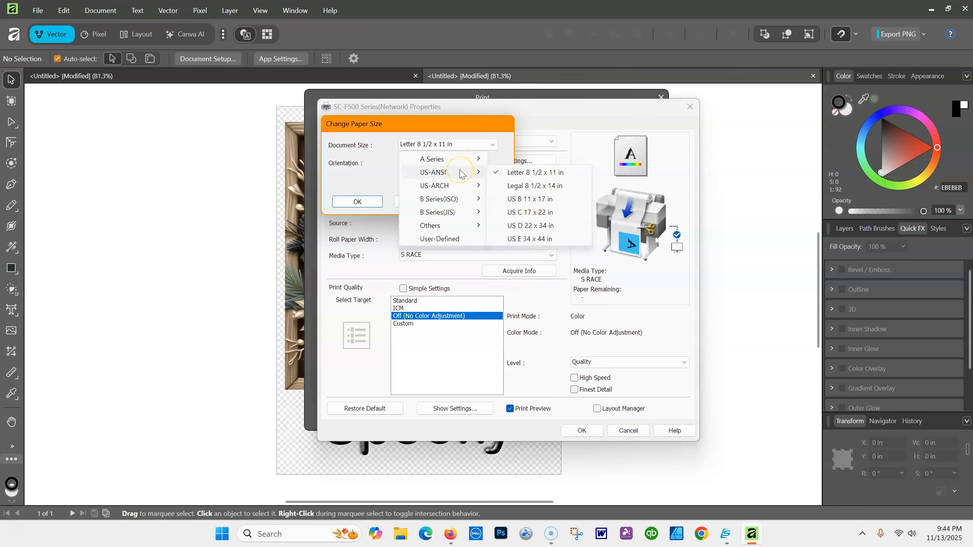
left_click(463, 188)
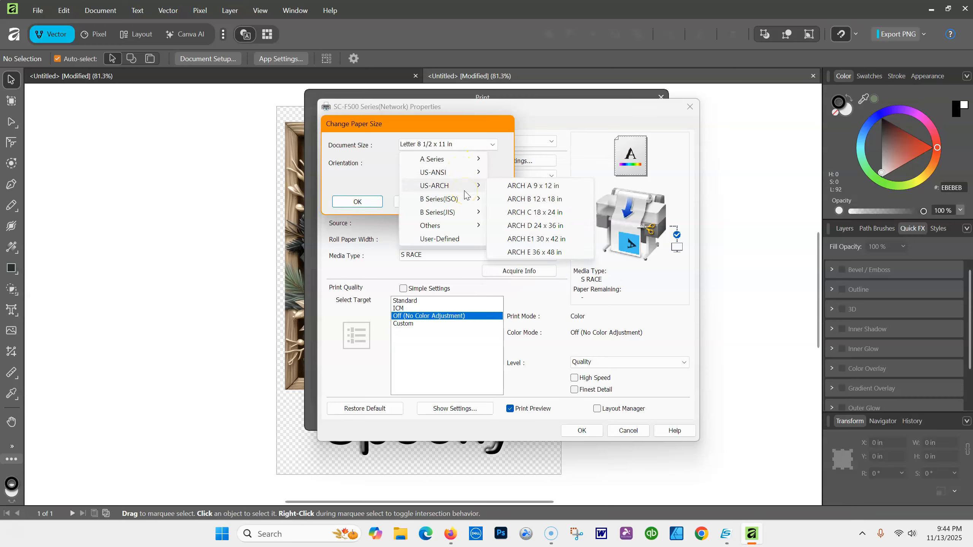
left_click(452, 240)
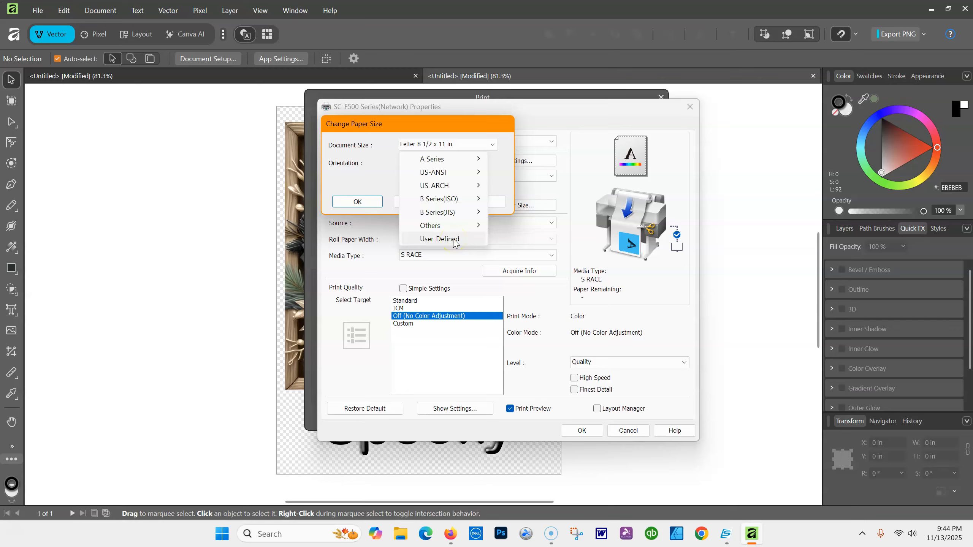
left_click(454, 240)
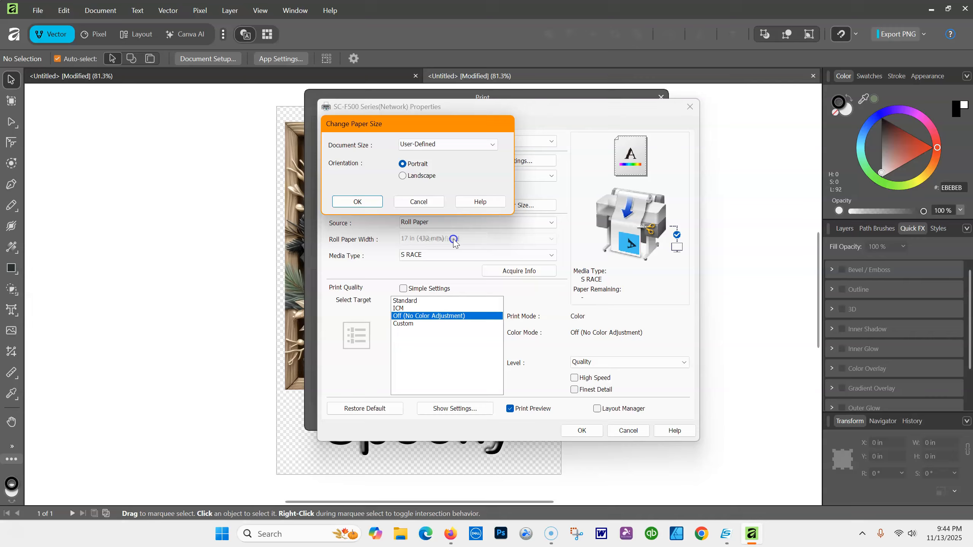
left_click(360, 201)
left_click(428, 175)
Edit the custom paper width (8.50) and height values and confirm the custom size
left_click(524, 205)
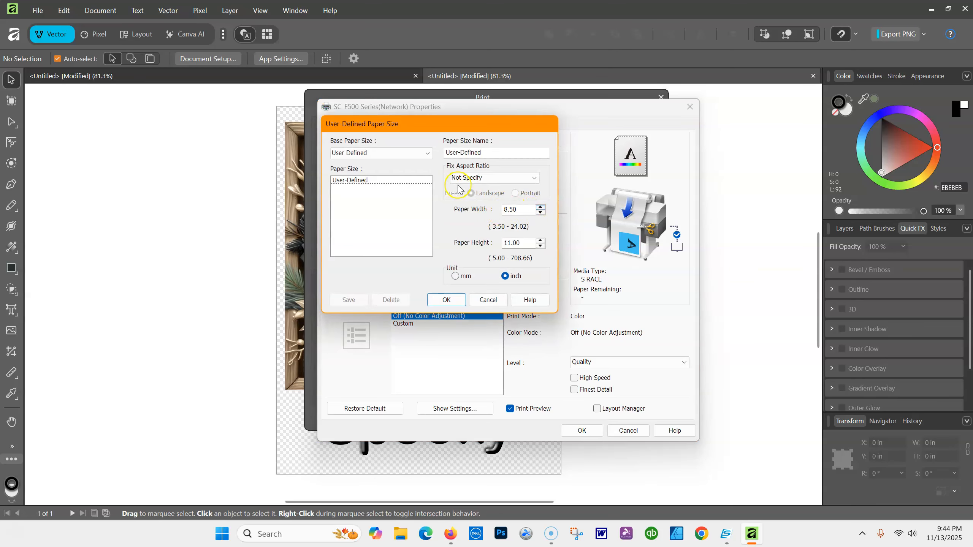
left_click(491, 299)
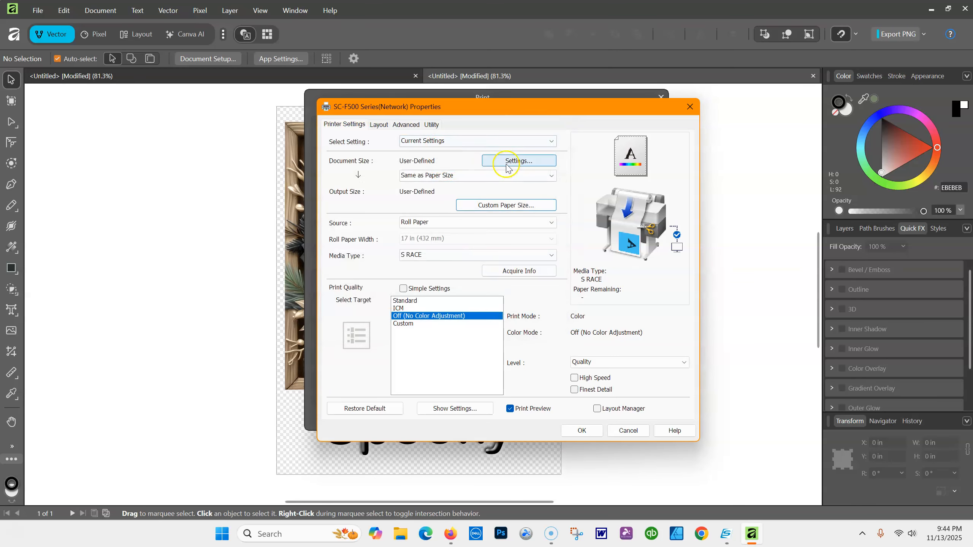
left_click(528, 161)
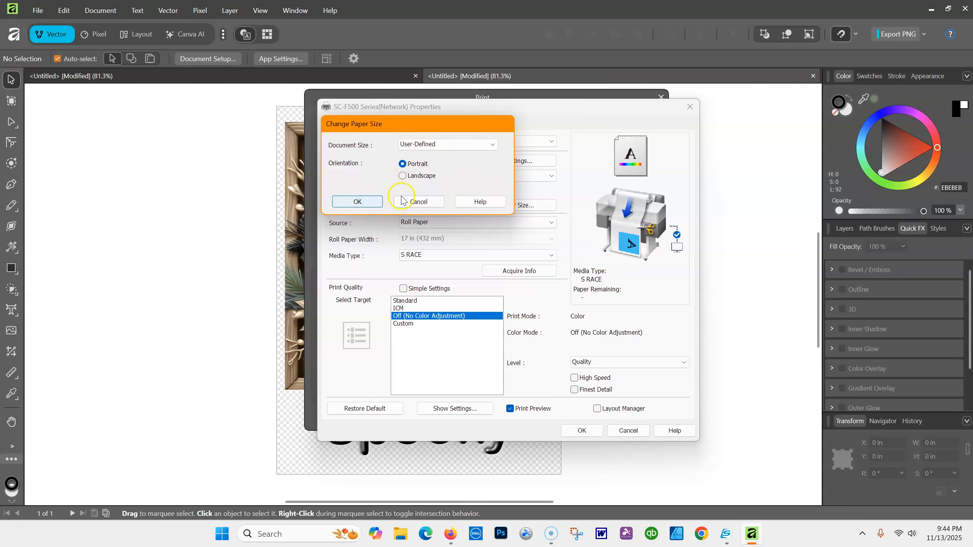
left_click(336, 203)
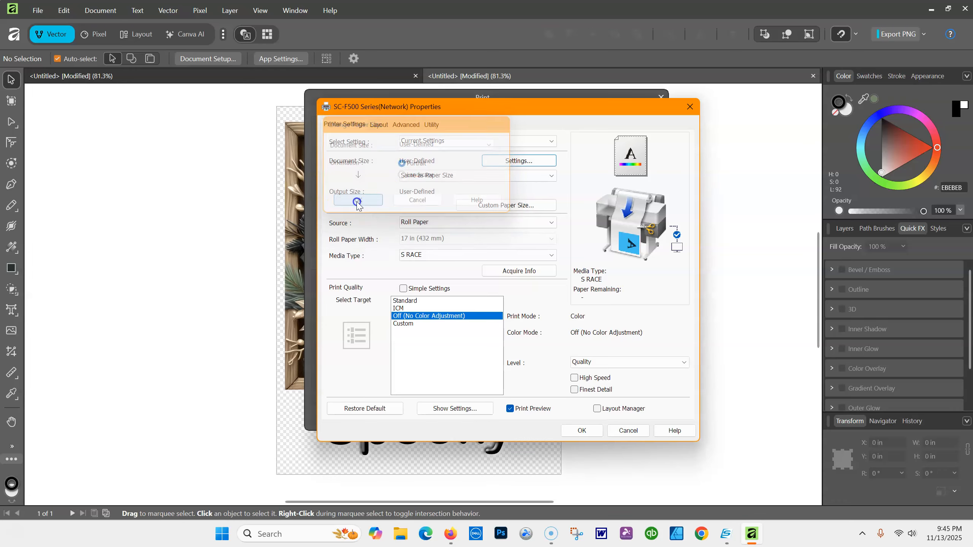
left_click(505, 205)
left_click_drag(522, 210, 487, 209)
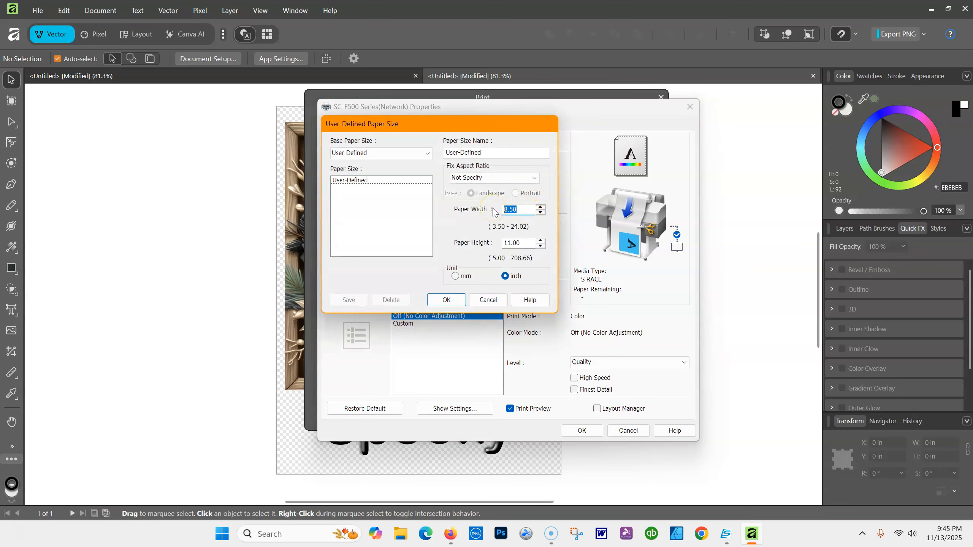
double_click(500, 244)
left_click(439, 300)
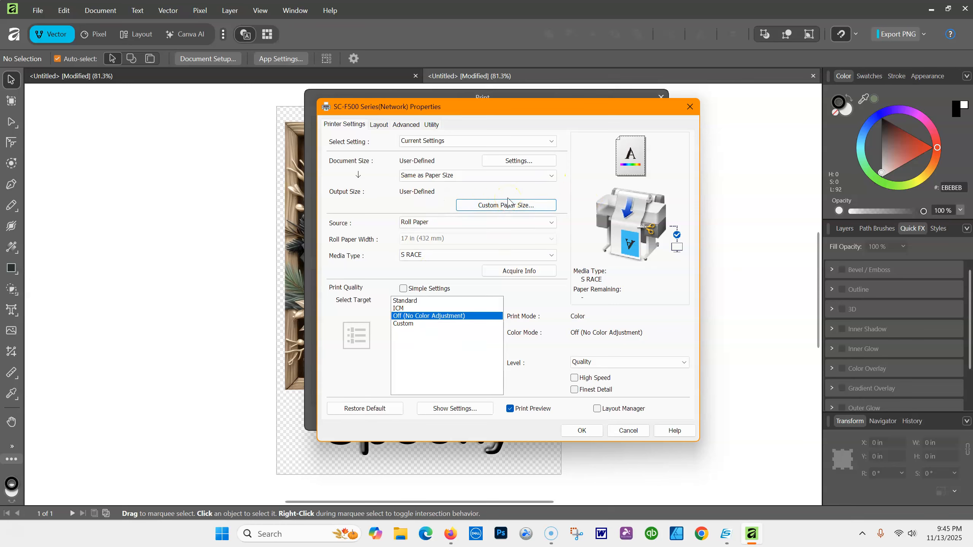
Pick Letter 8 1/2 x 11 in from the US-ANSI document sizes
left_click(517, 161)
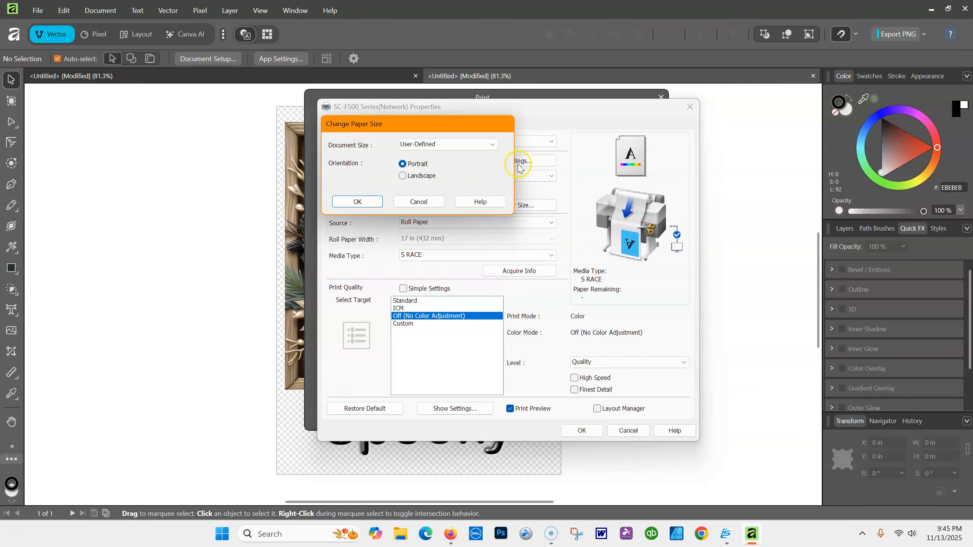
left_click(493, 144)
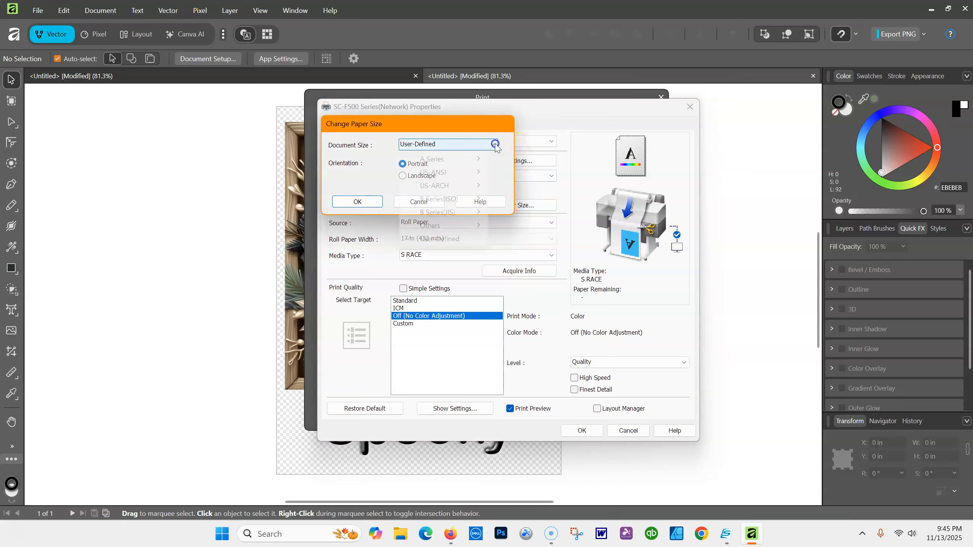
mouse_move(474, 161)
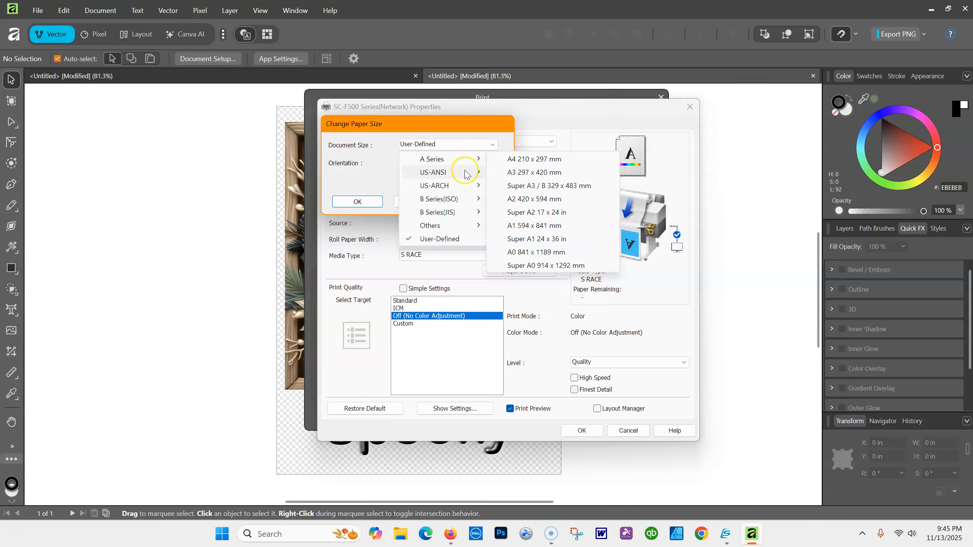
left_click(533, 174)
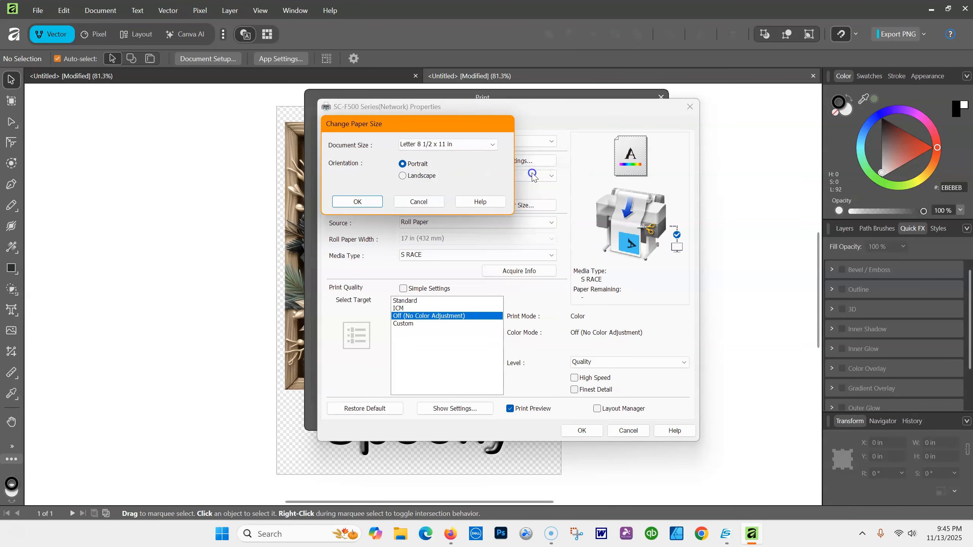
Confirm the Letter size and set the media type to DS Transfer General Purpose/Textile
left_click(366, 200)
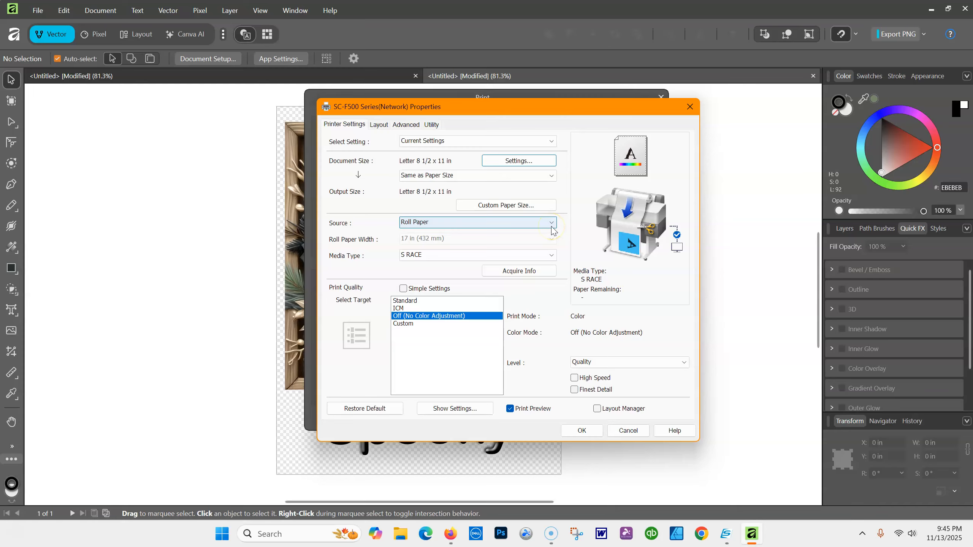
left_click(551, 255)
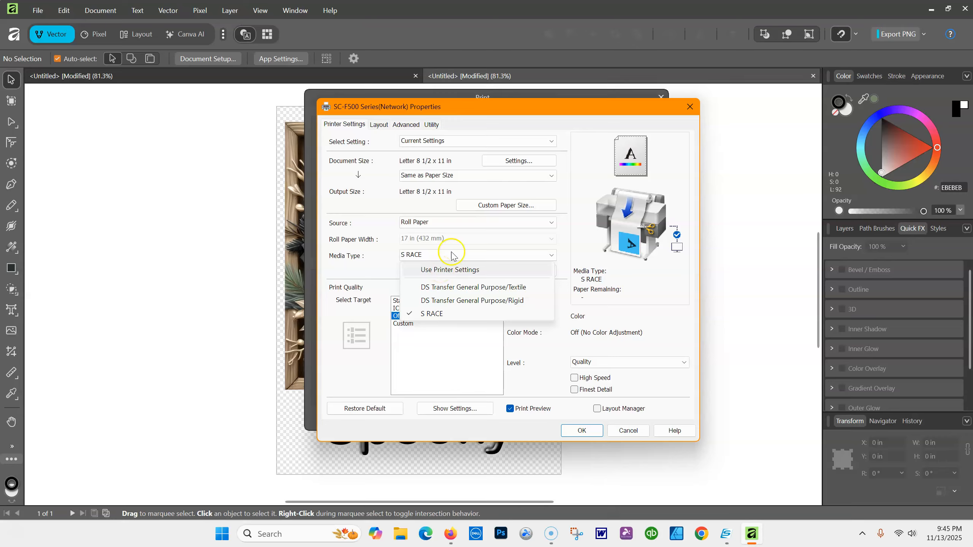
left_click(475, 288)
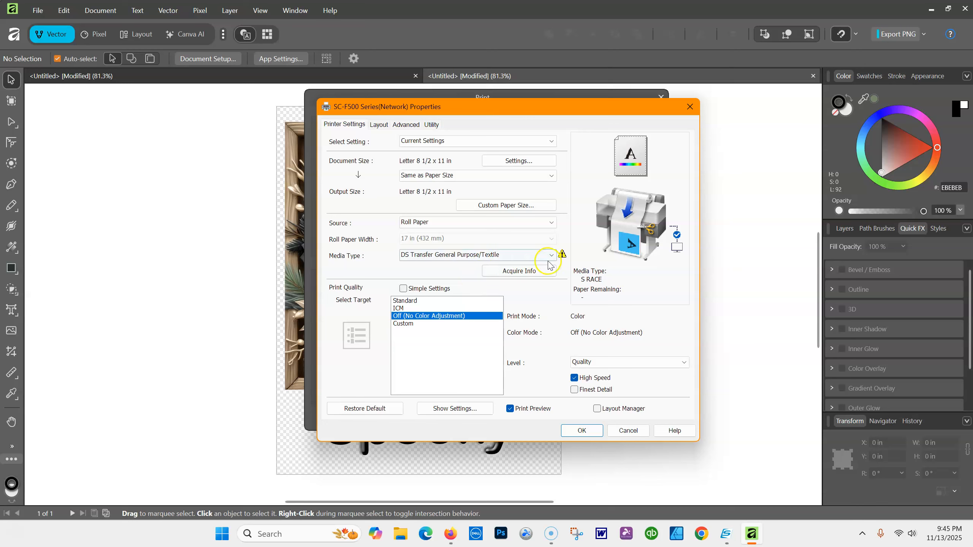
mouse_move(562, 255)
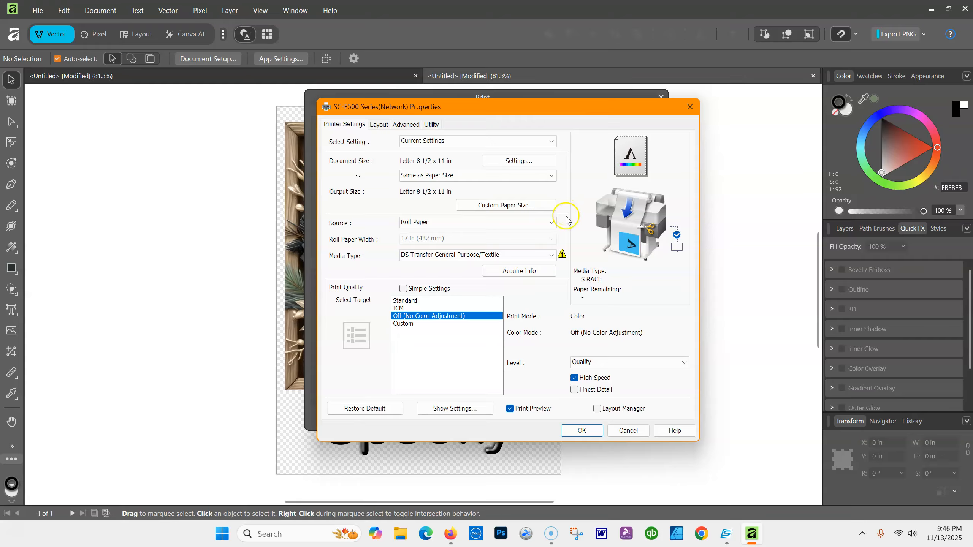
left_click(552, 255)
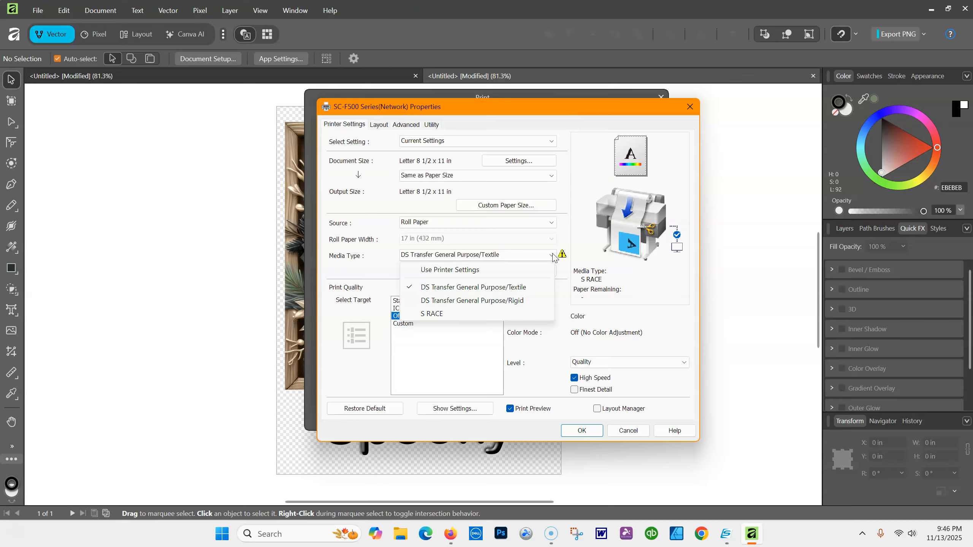
left_click(552, 256)
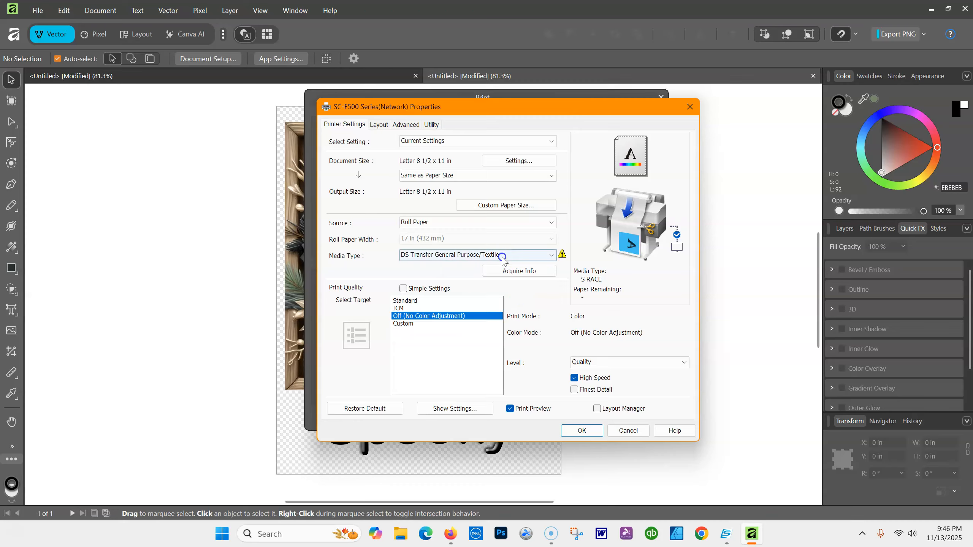
left_click(550, 256)
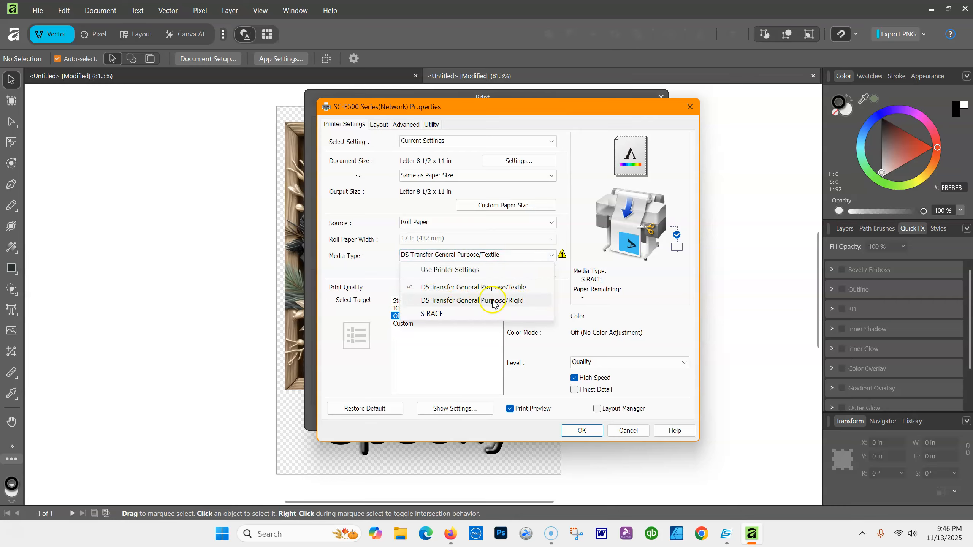
left_click(523, 257)
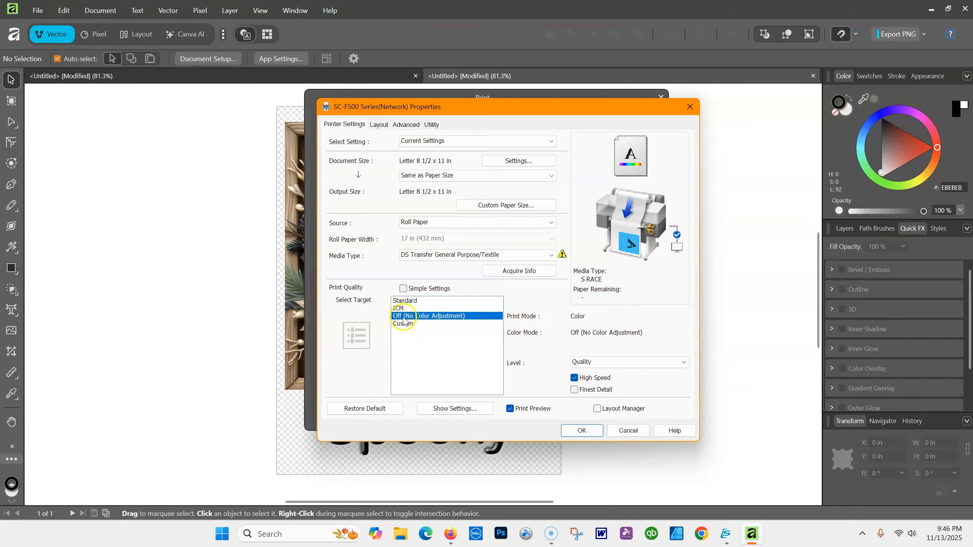
Keep no colour adjustment and Quality level, disable High Speed, and leave Finest Detail off
left_click(426, 318)
left_click(482, 315)
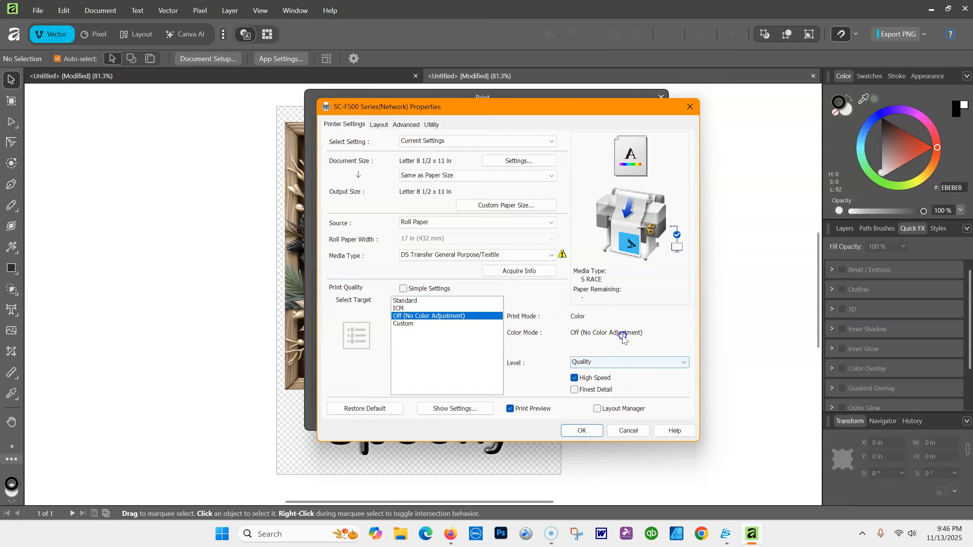
left_click(684, 363)
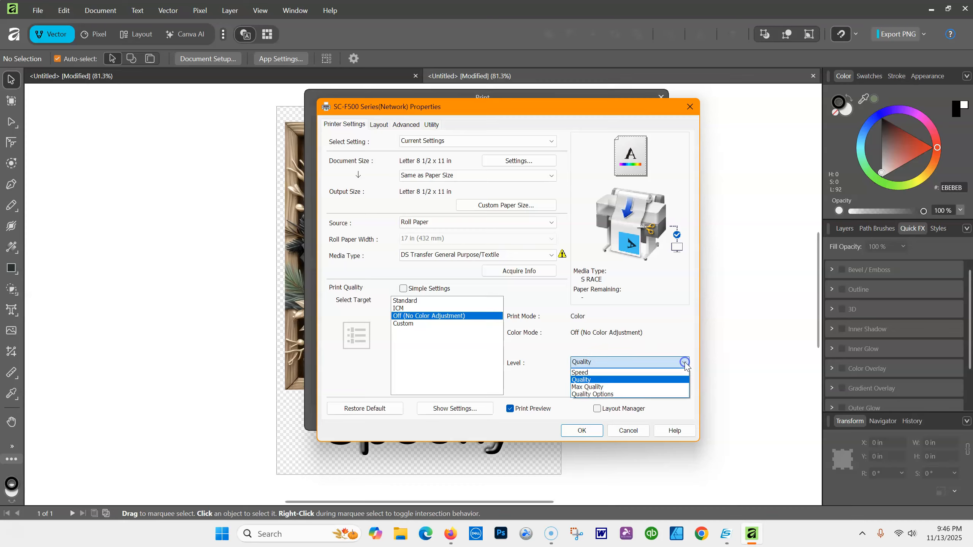
left_click(590, 380)
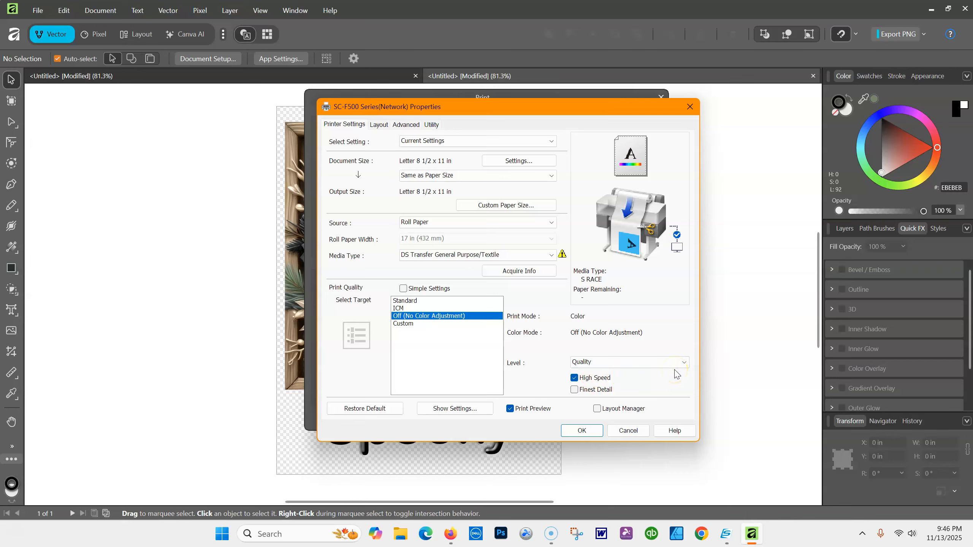
left_click(573, 378)
left_click(574, 390)
left_click(575, 391)
Open the Advanced tab's paper configuration, then cancel it, leaving colour density at +0
left_click(410, 126)
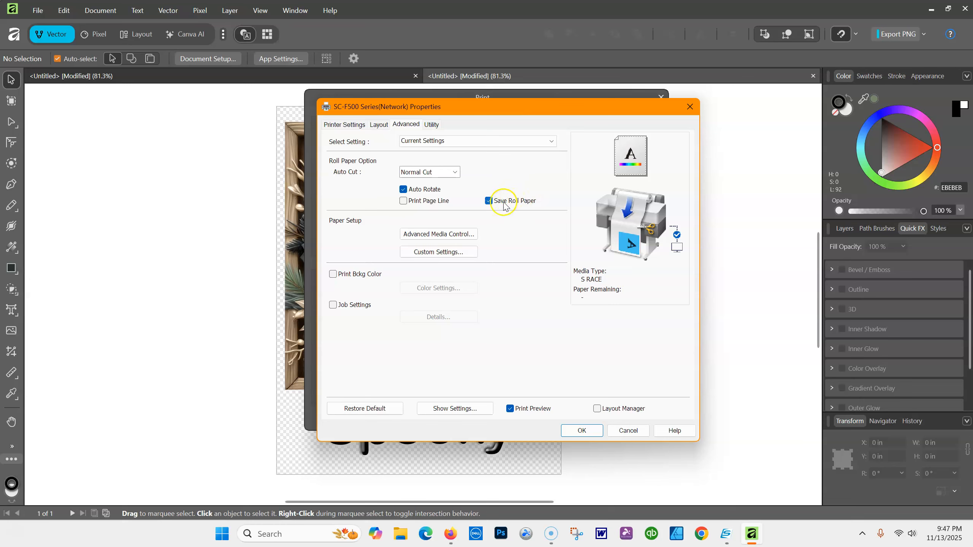
left_click(408, 234)
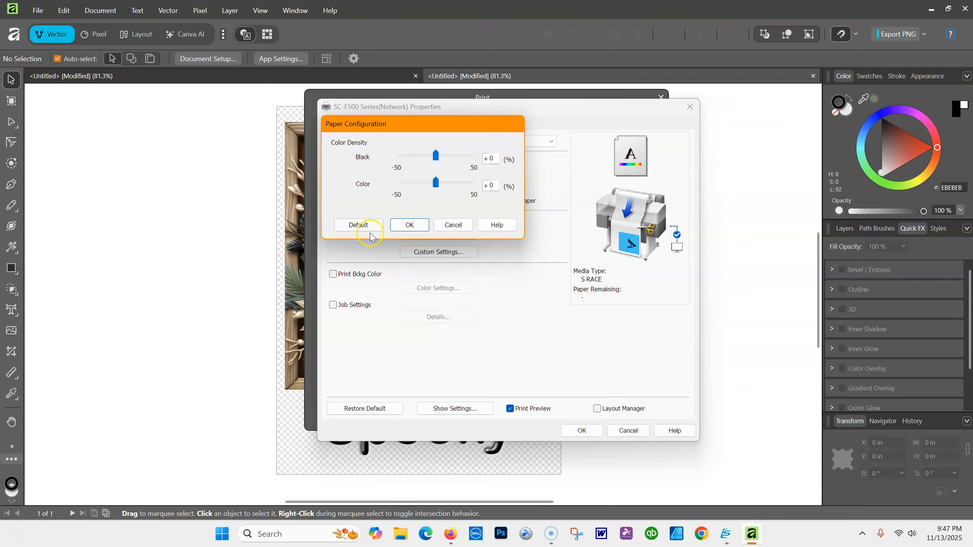
left_click(459, 226)
left_click(497, 228)
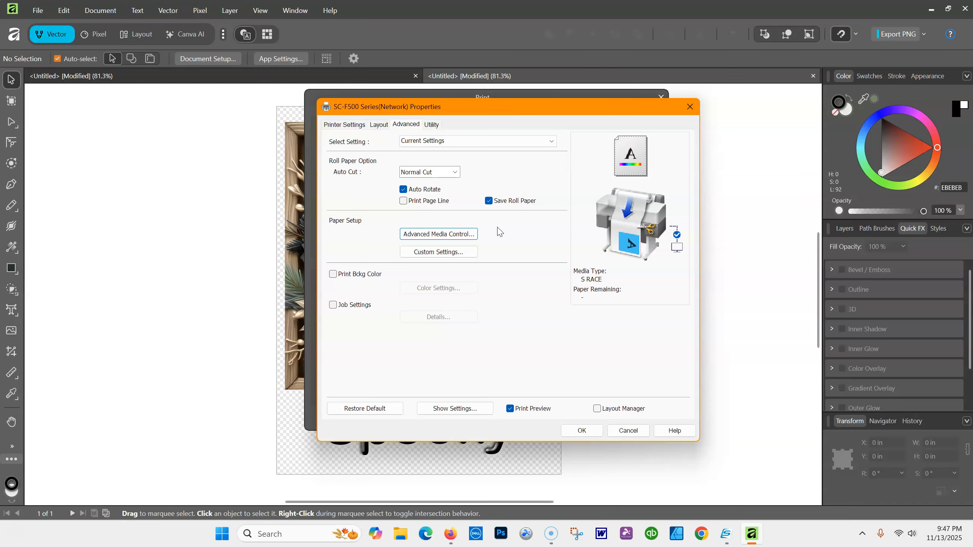
Cancel the Custom Settings dialog without saving and accept the SC-F500 printer properties
left_click(491, 229)
left_click(454, 255)
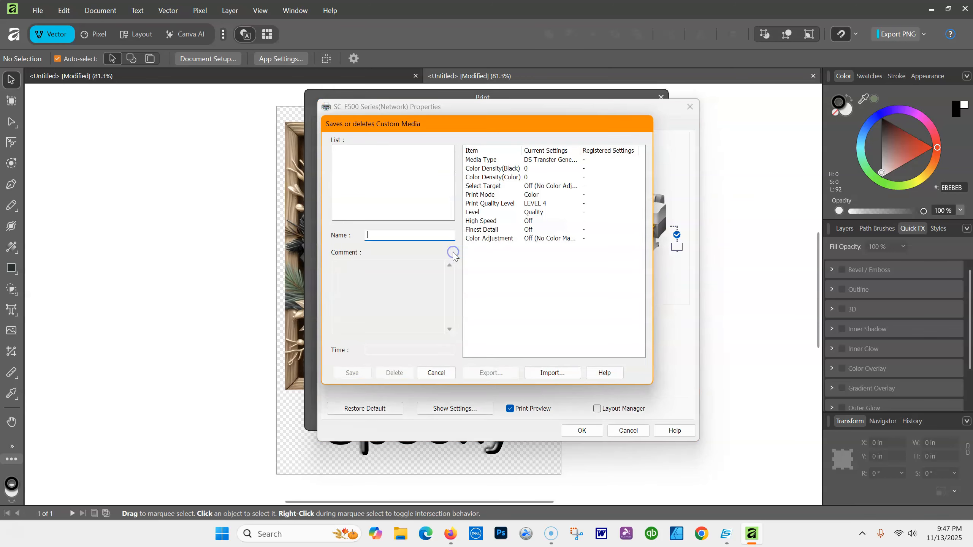
left_click(437, 374)
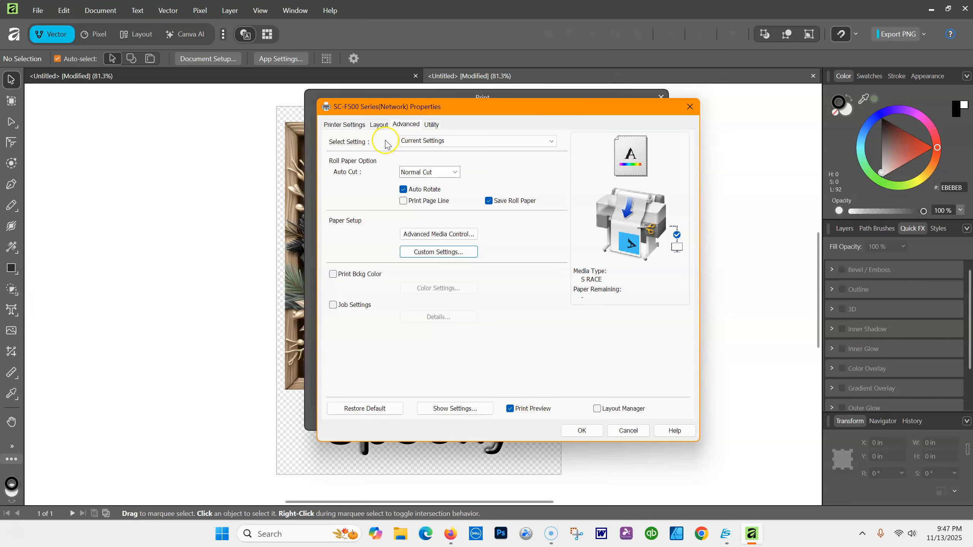
left_click(339, 125)
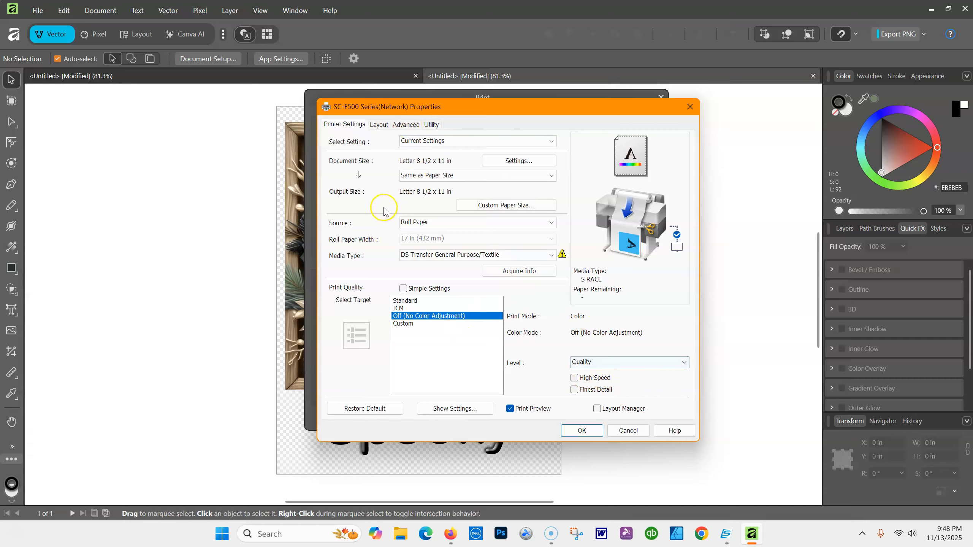
left_click(406, 125)
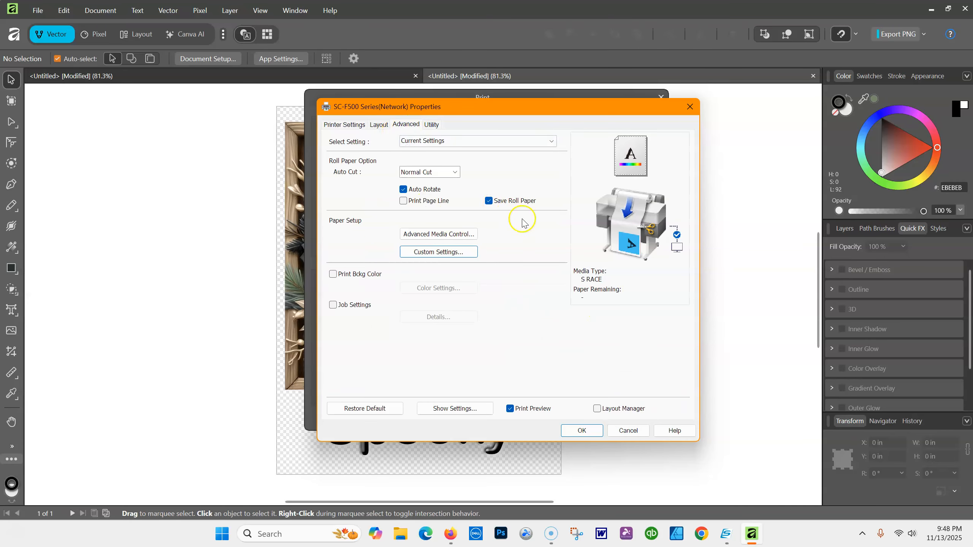
left_click(582, 430)
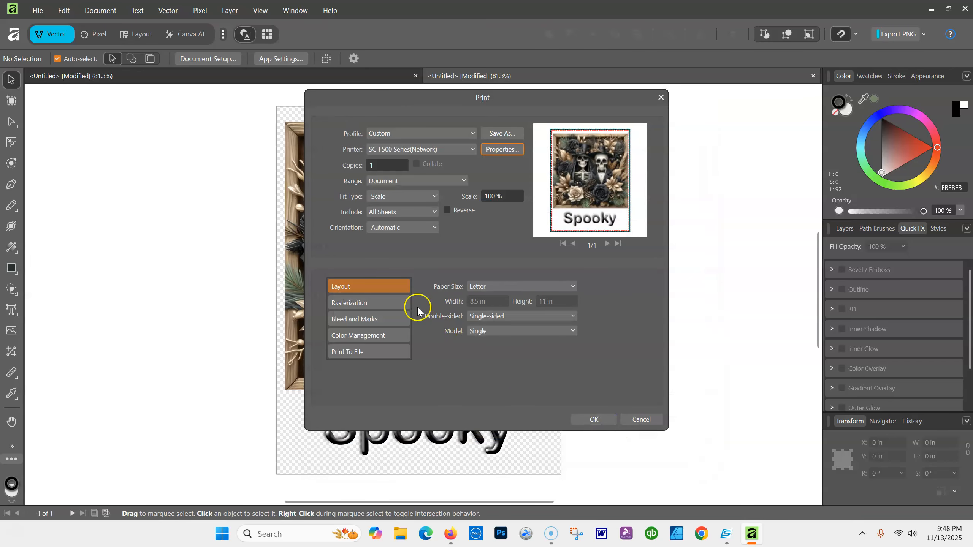
Set scaling to Fit to Printable and keep orientation on Automatic
left_click(434, 196)
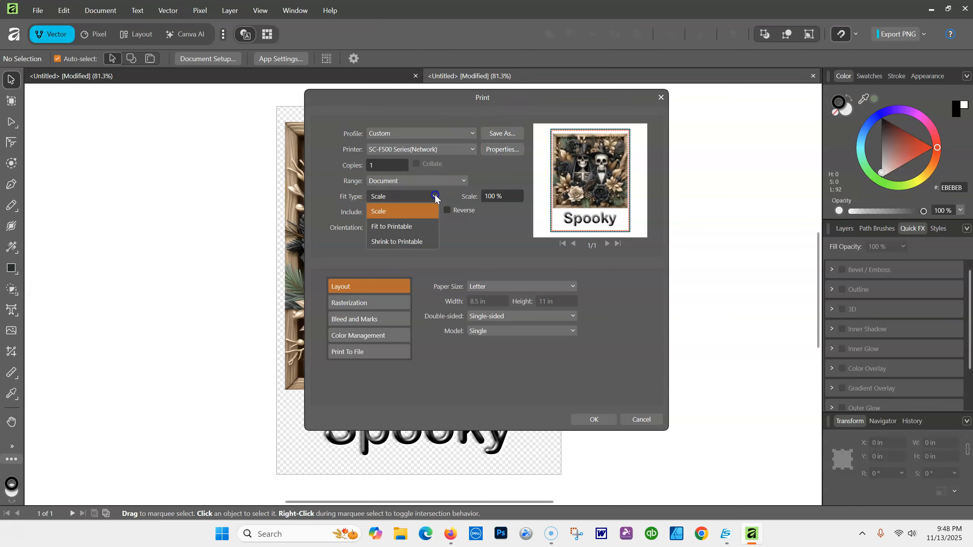
left_click(401, 230)
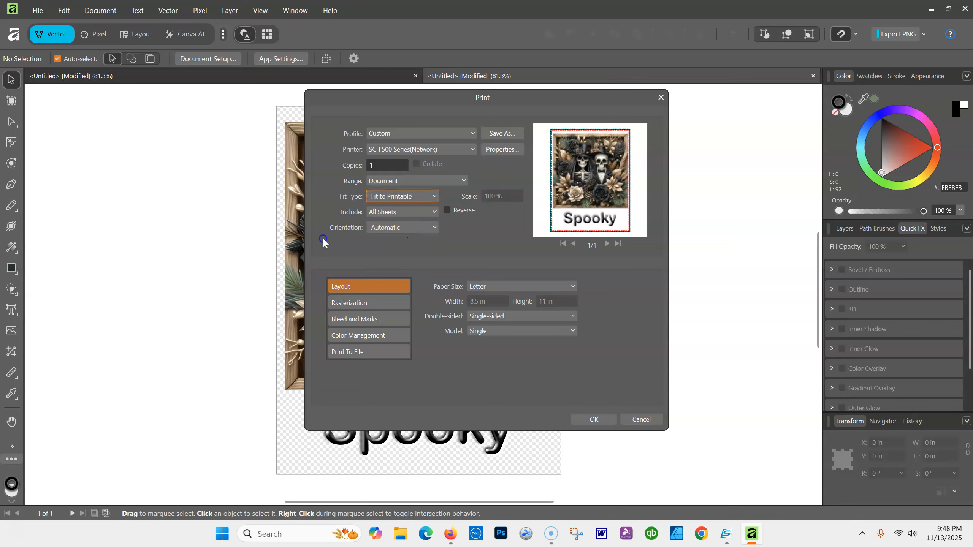
left_click(433, 229)
left_click(435, 229)
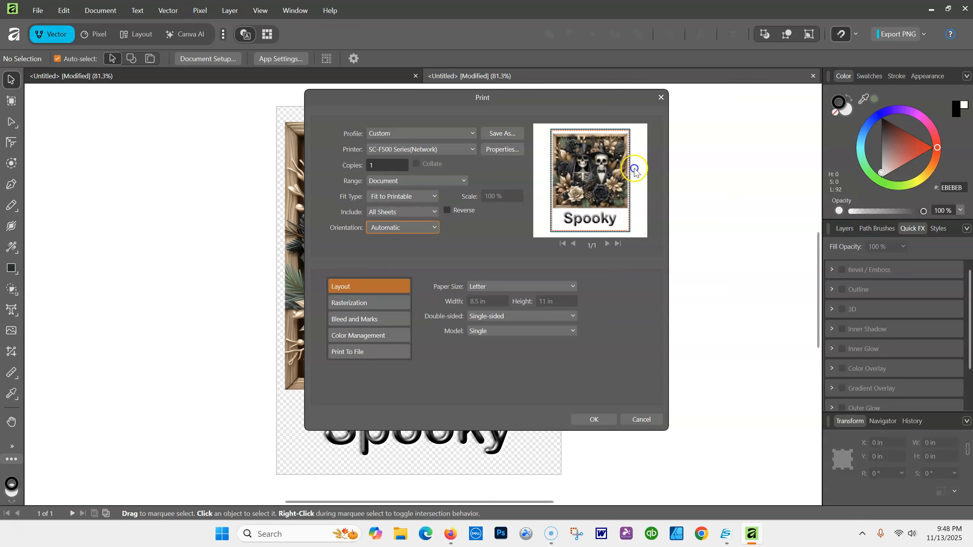
left_click(623, 101)
Review the Rasterization, Bleed and Marks, and Color Management sections
left_click(350, 302)
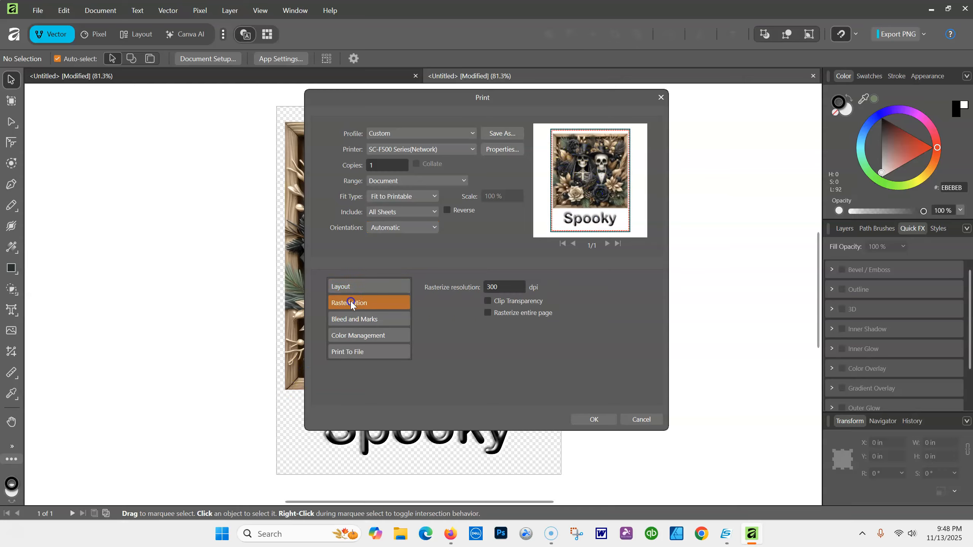
left_click(354, 320)
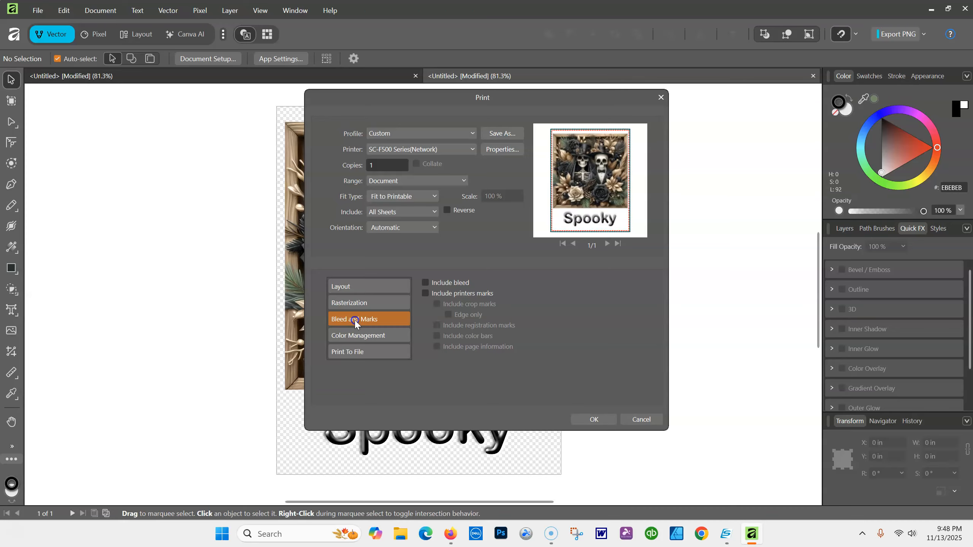
left_click(355, 336)
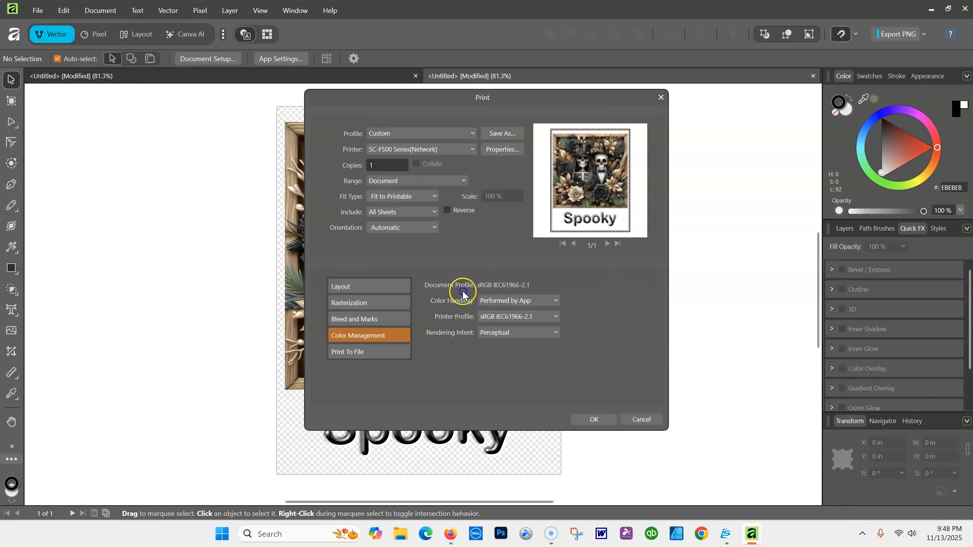
Print with app-managed colour, the Epson SC-F500 General Purpose/Textile profile and Relative Colorimetric intent
left_click(556, 301)
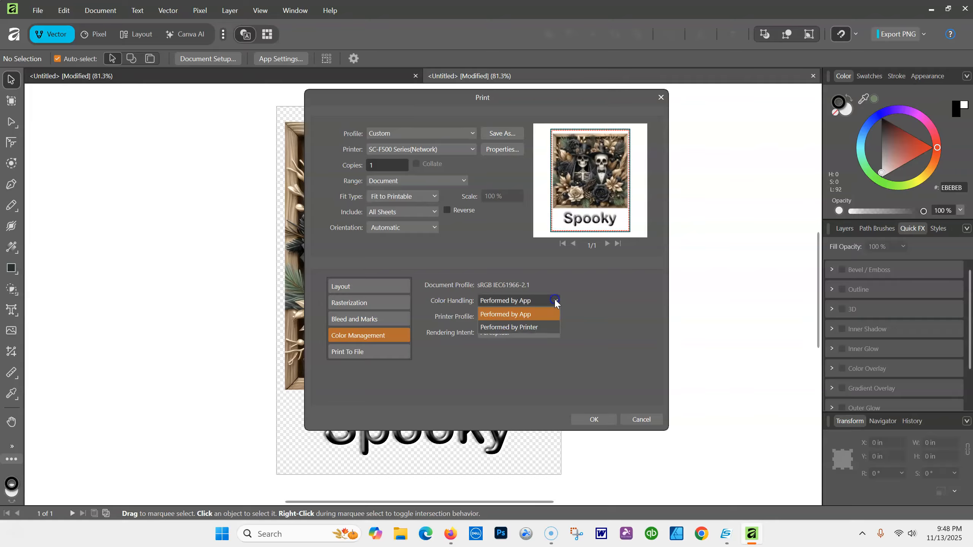
left_click(517, 317)
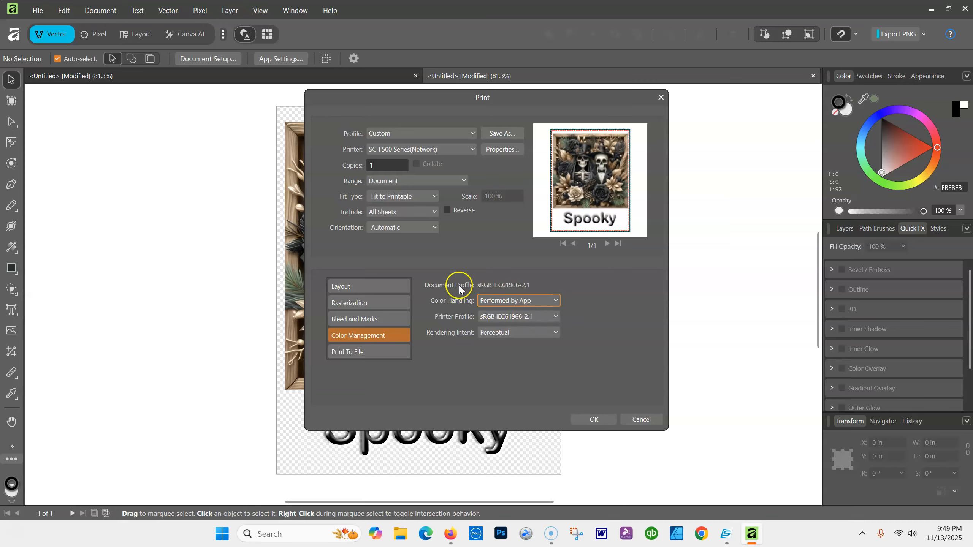
left_click(556, 316)
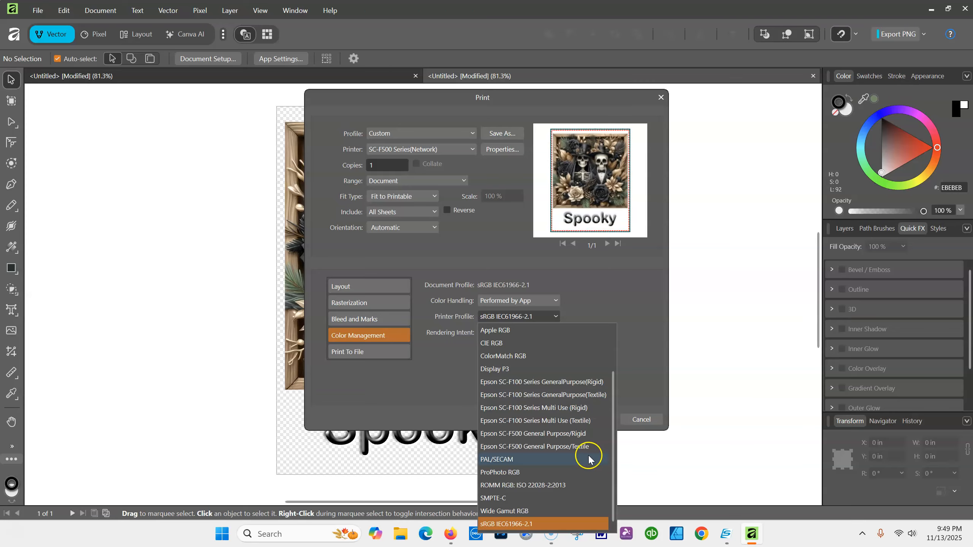
left_click(564, 447)
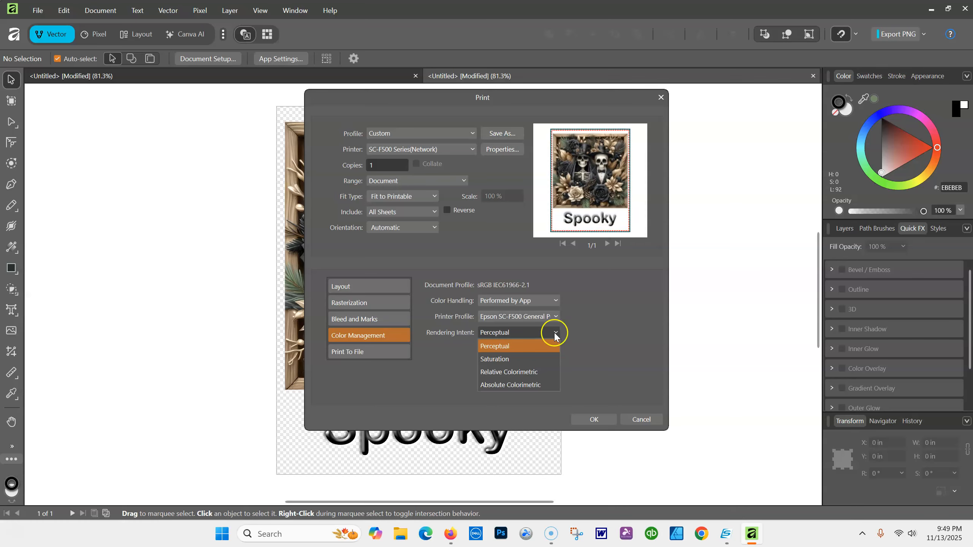
left_click(518, 372)
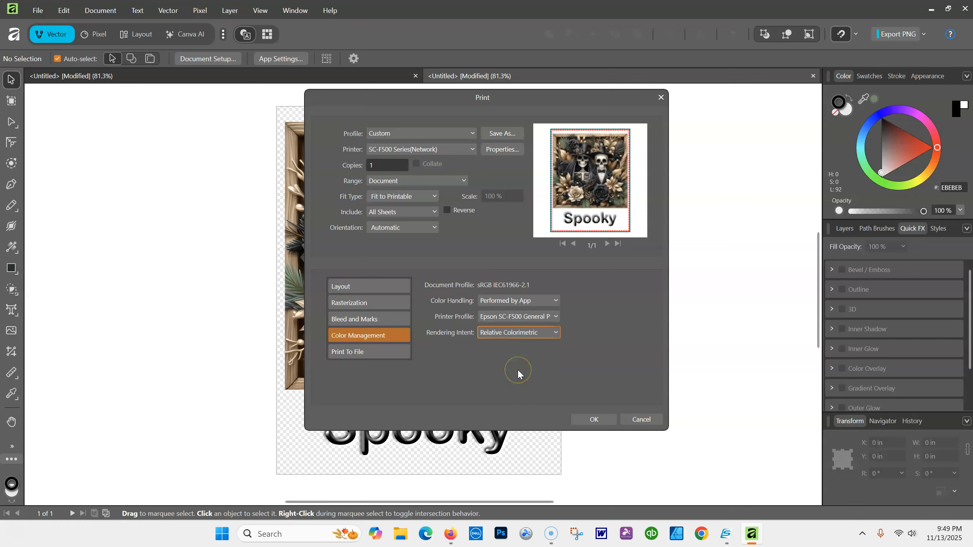
left_click(557, 333)
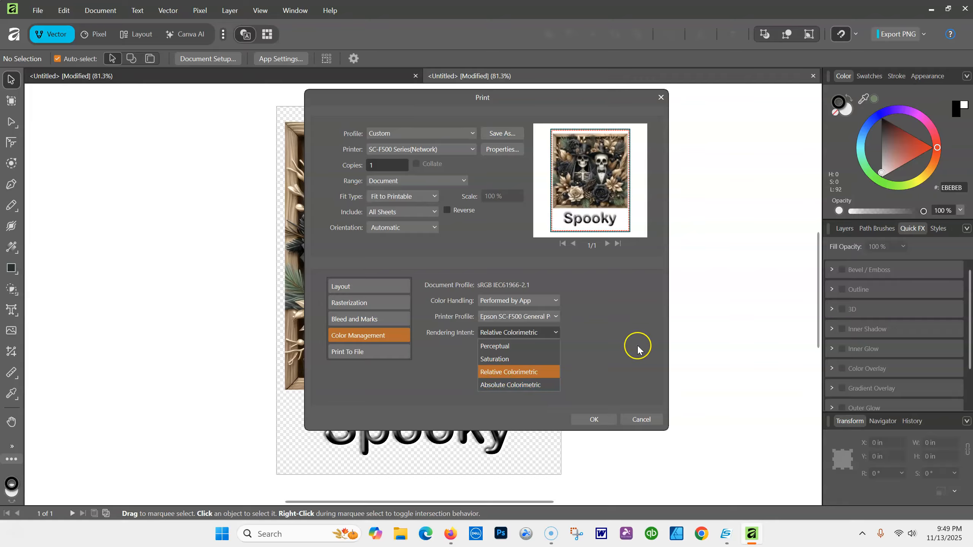
left_click(503, 372)
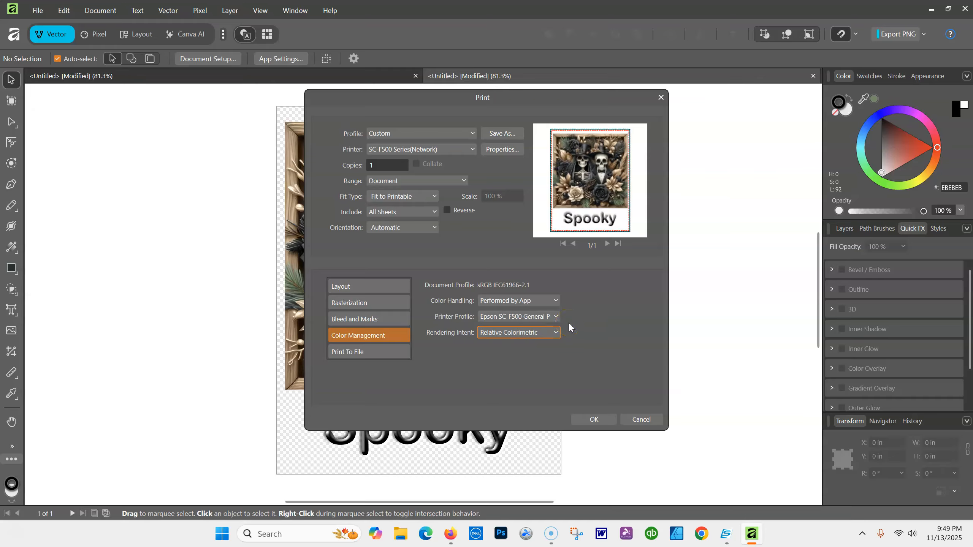
left_click(590, 419)
Send the job and check the Epson preview shows DS Transfer General Purpose/Textile media
left_click(590, 420)
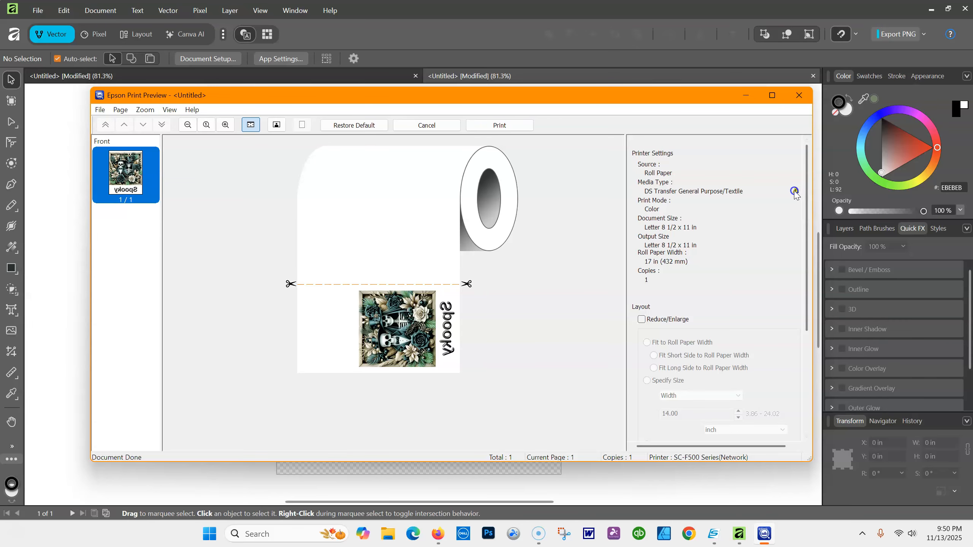
mouse_move(795, 192)
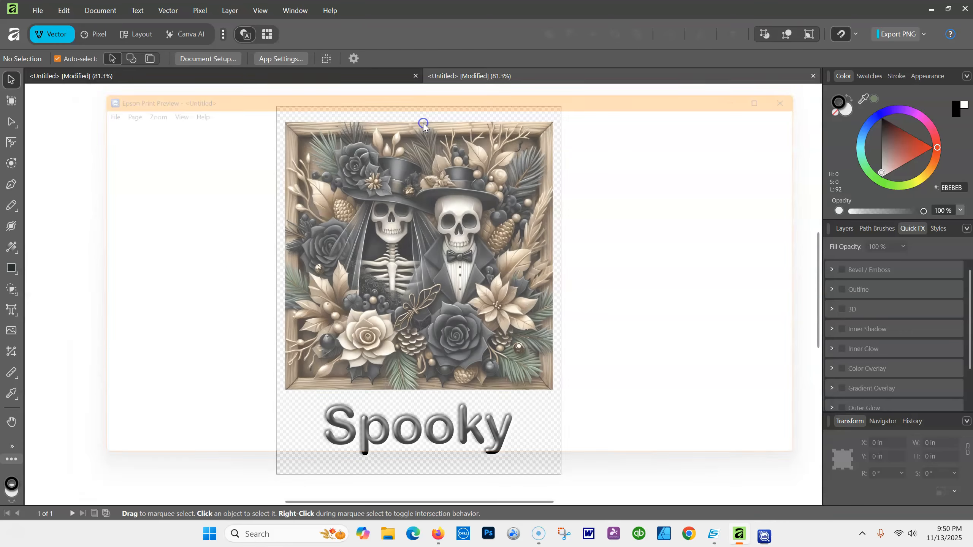
Resize the skeleton couple image to about 6.79 × 6.79 in and centre it above the 'Spooky' text
left_click(288, 128)
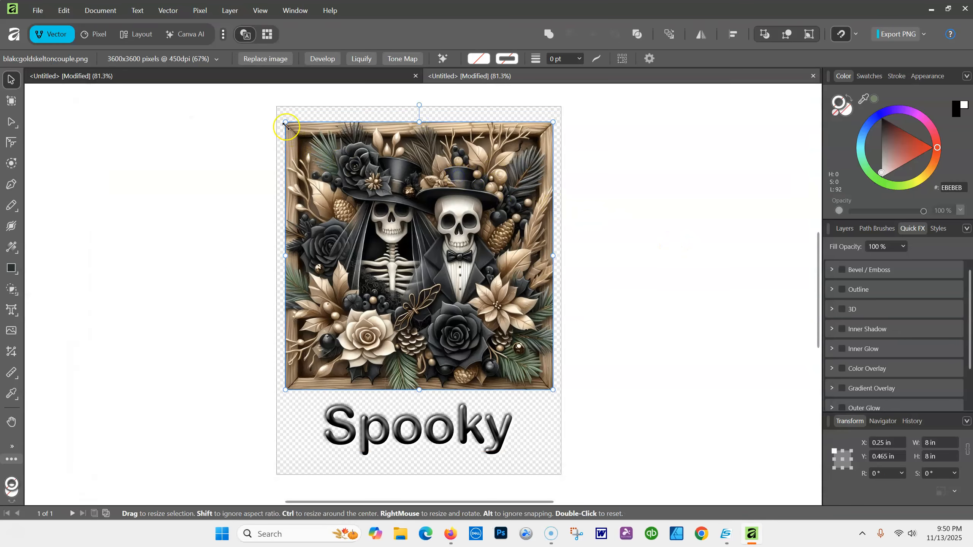
left_click_drag(286, 126, 326, 167)
left_click_drag(474, 234, 462, 206)
left_click(716, 185)
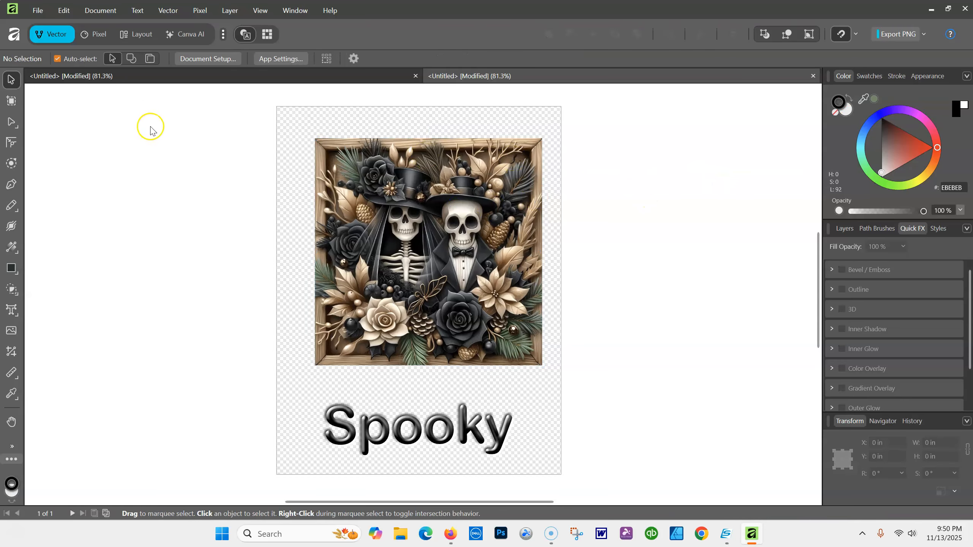
left_click(222, 59)
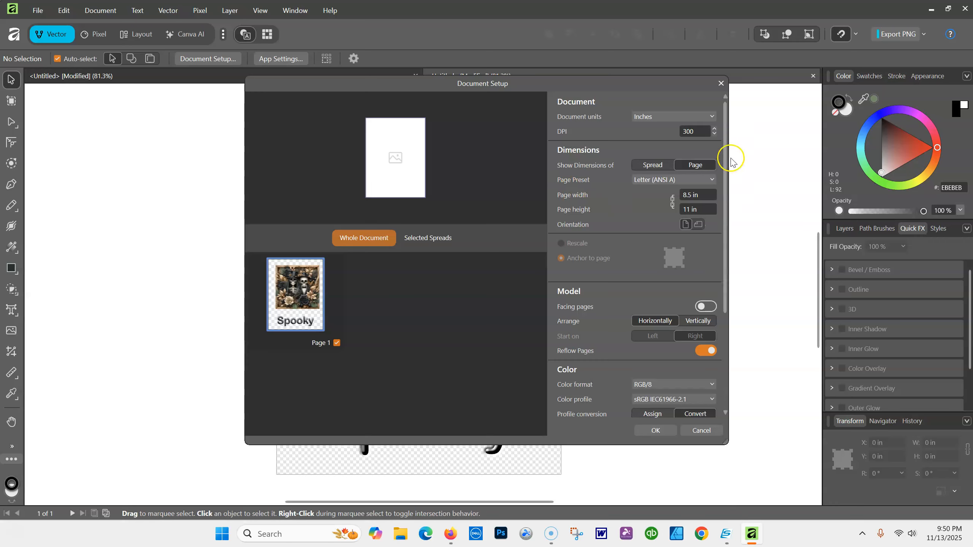
left_click_drag(725, 307, 743, 406)
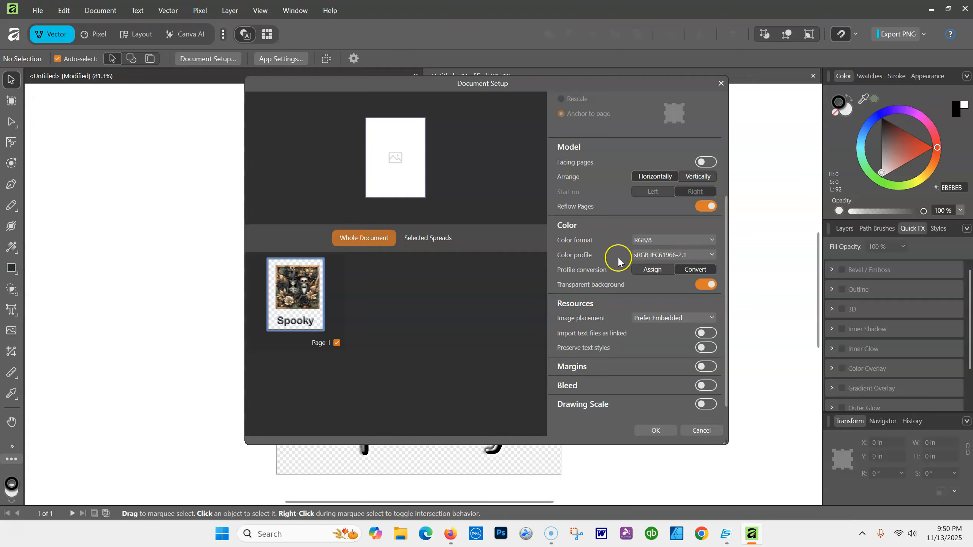
left_click(711, 256)
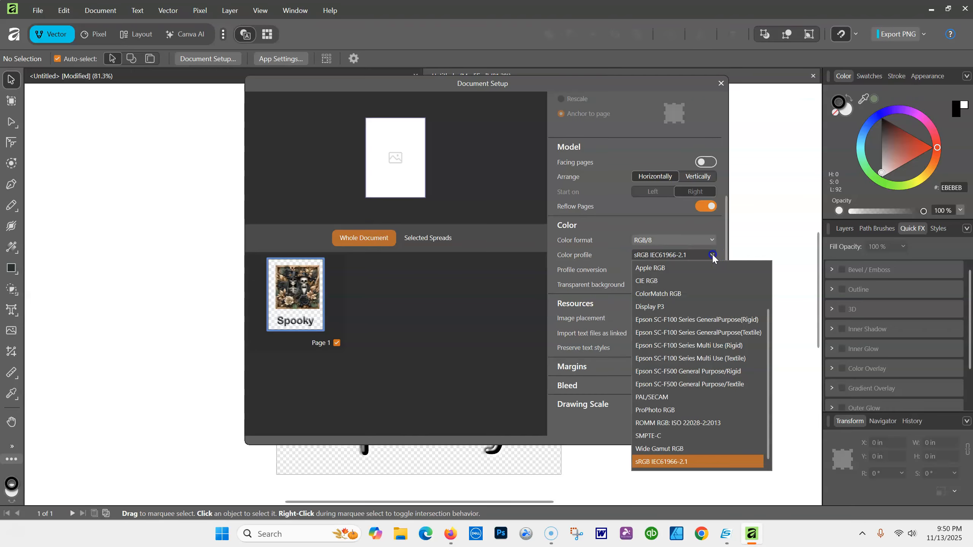
left_click(647, 255)
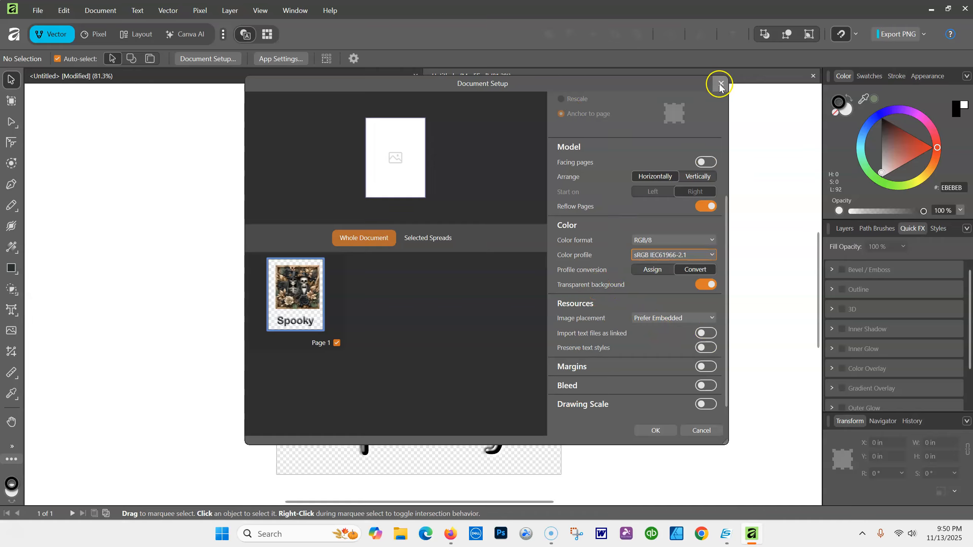
left_click(695, 180)
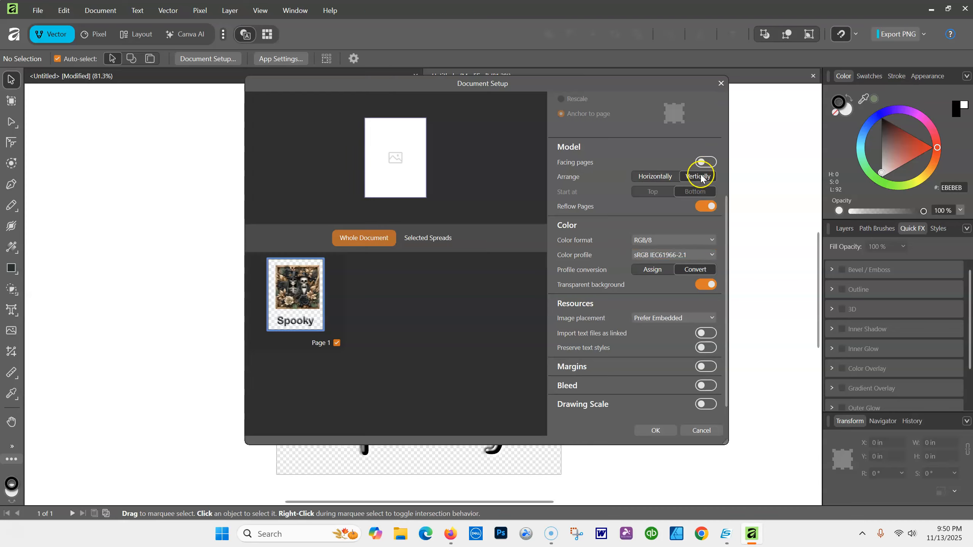
left_click(665, 176)
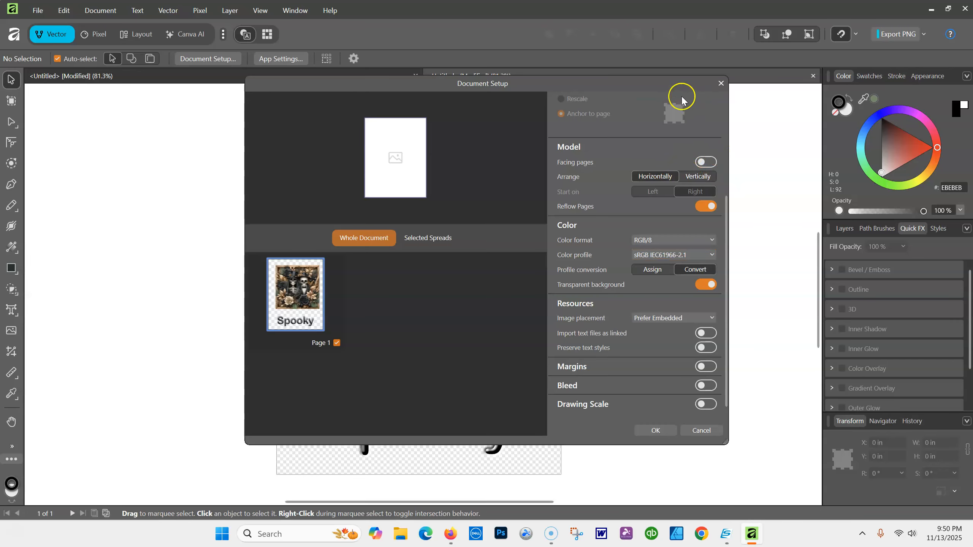
left_click(701, 430)
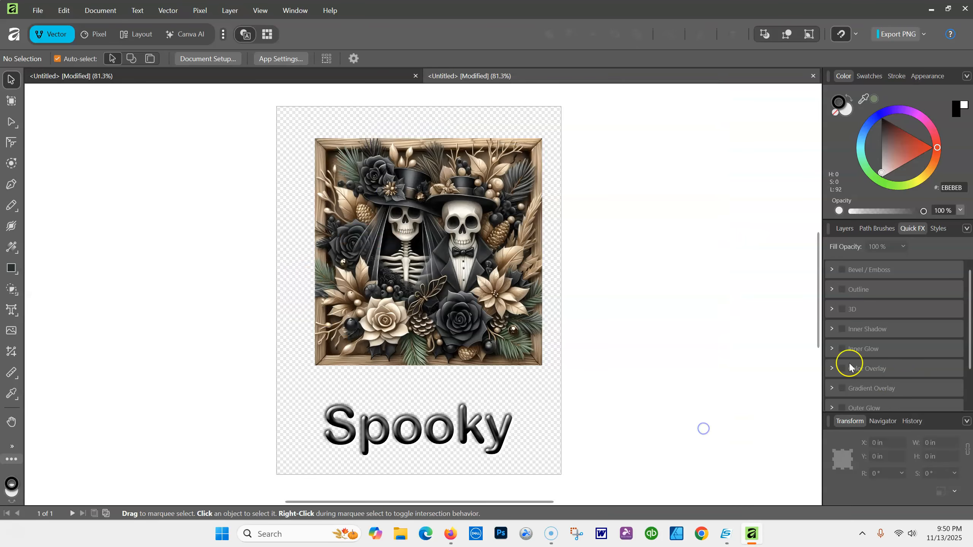